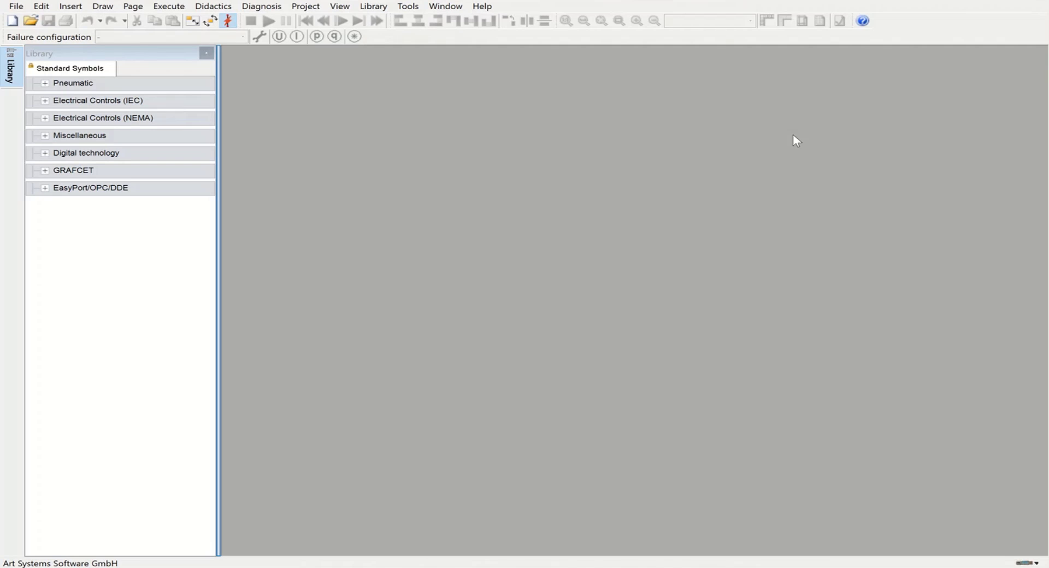
# Look through the Pneumatic and Electrical Controls (IEC) library groups and create a new blank circuit drawing
pyautogui.click(45, 84)
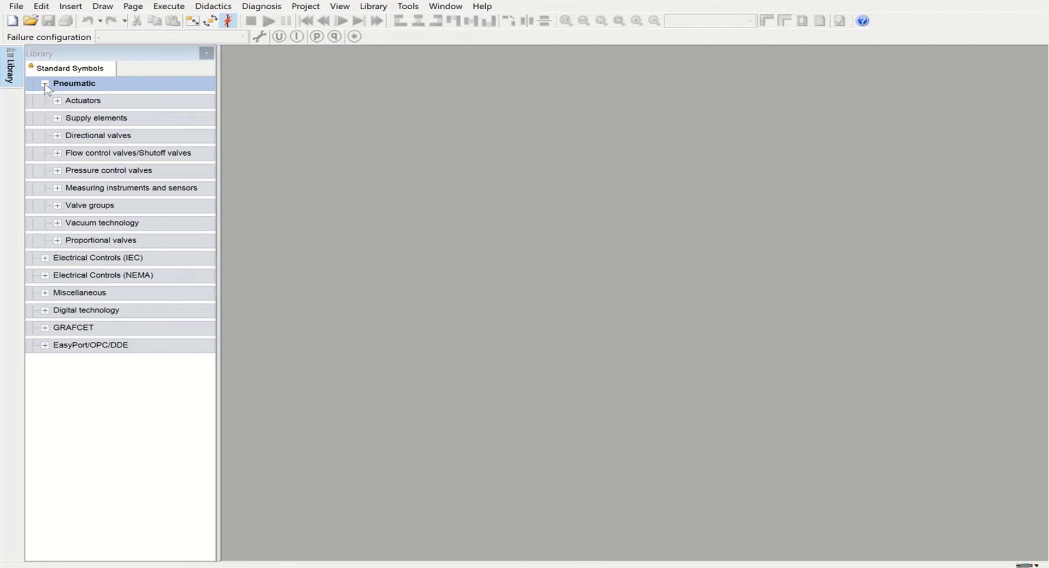
pyautogui.click(45, 84)
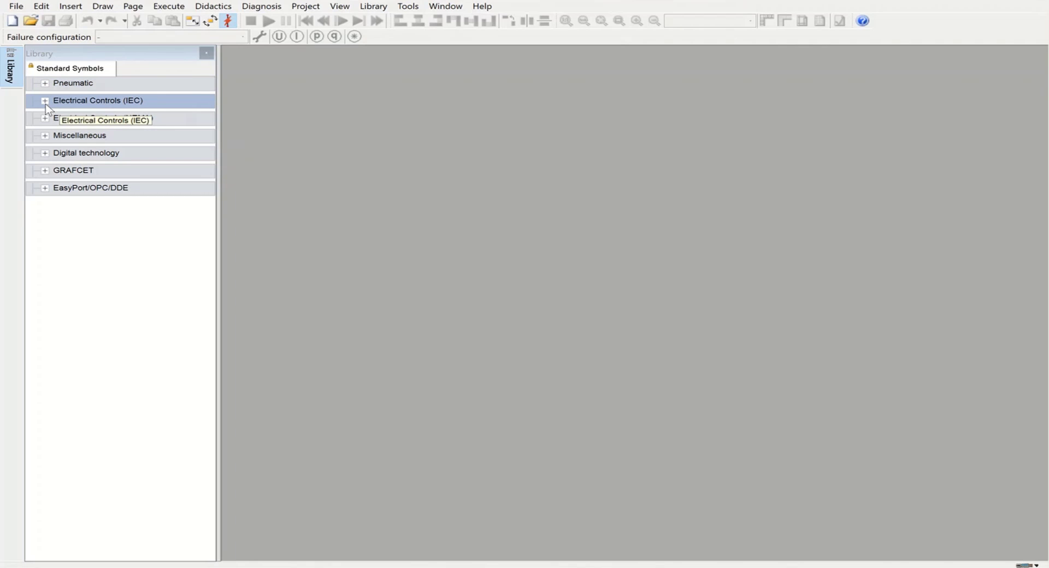
pyautogui.click(46, 104)
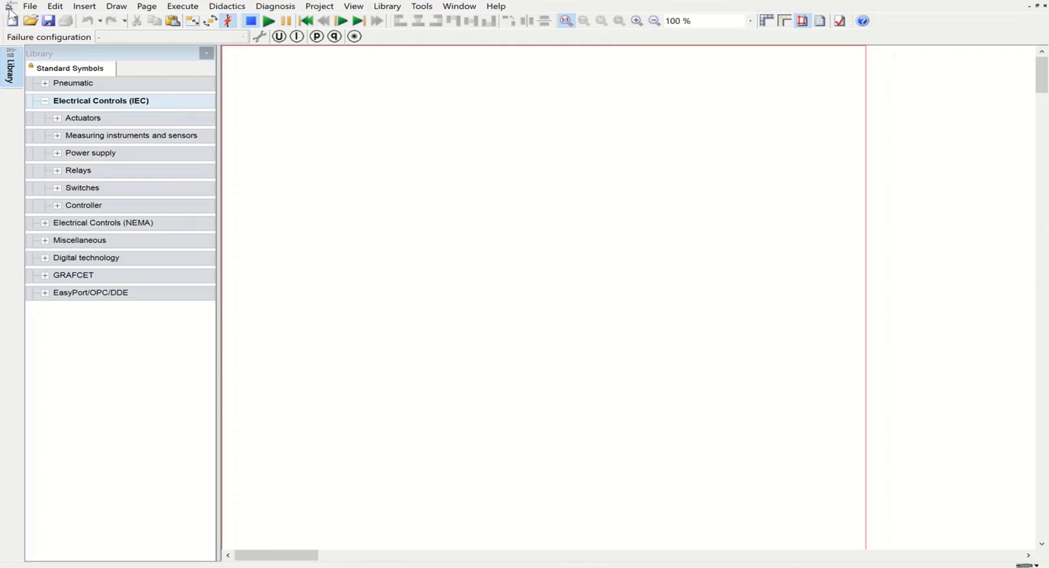
pyautogui.click(47, 101)
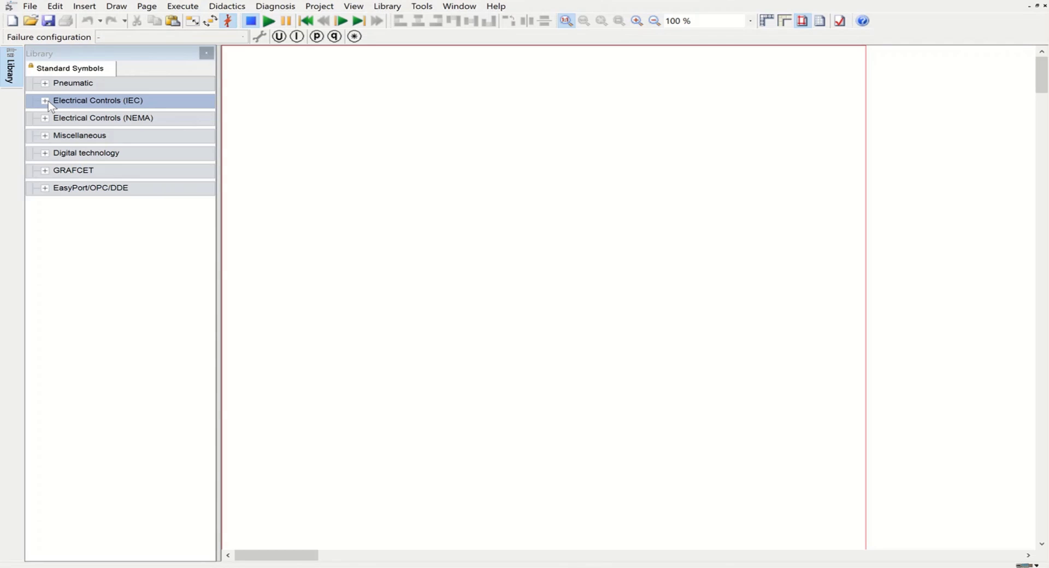
# Place the first single-acting spring-return cylinder from the pneumatic actuators in the upper part of the drawing
pyautogui.click(45, 83)
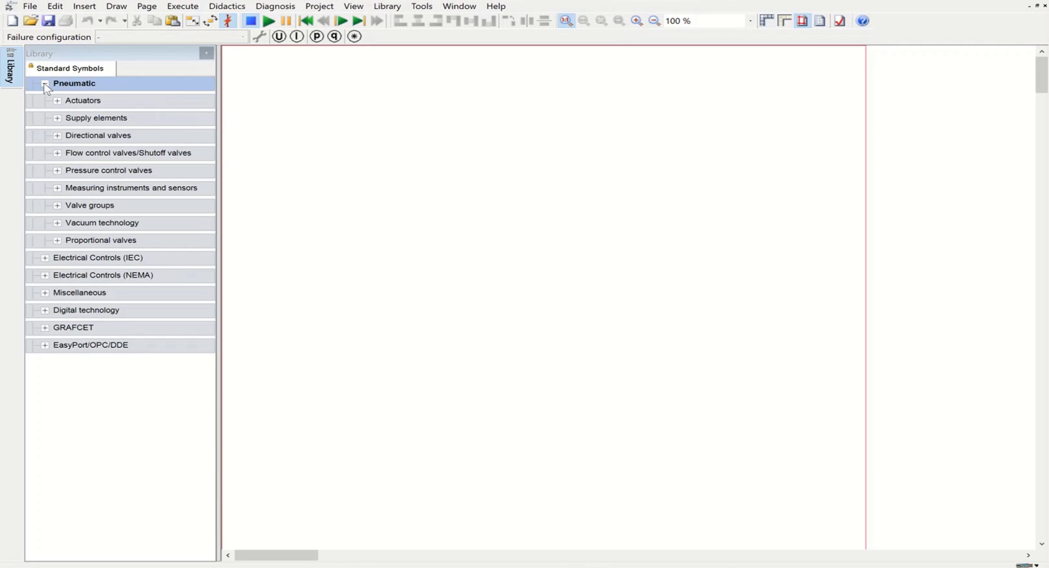
pyautogui.click(58, 101)
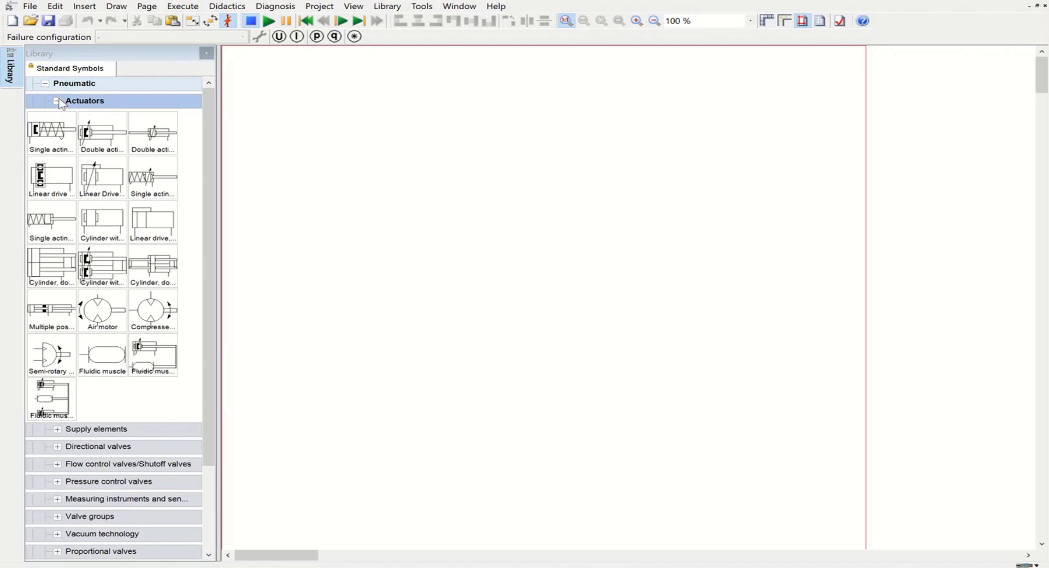
pyautogui.moveTo(52, 131); pyautogui.dragTo(356, 107)
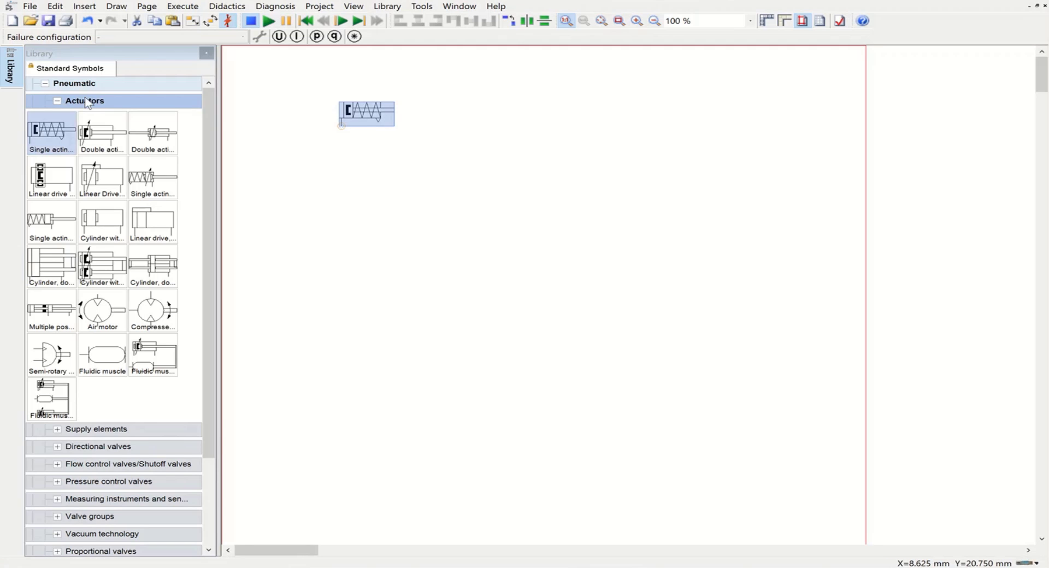
# Place a compressed air supply, a simplified air service unit and a manifold from the supply elements below the cylinder
pyautogui.click(57, 101)
pyautogui.click(58, 118)
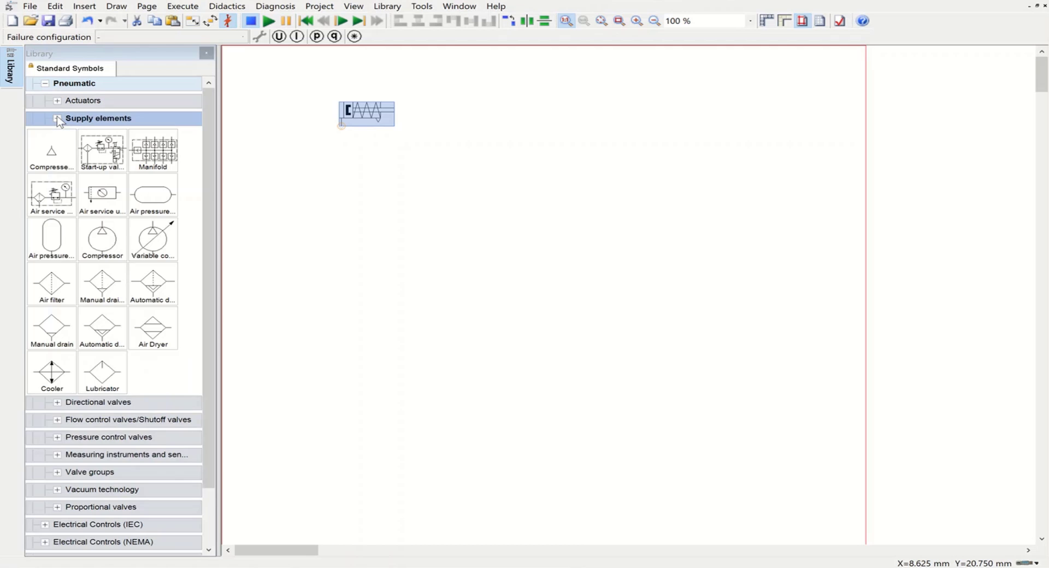
pyautogui.moveTo(52, 150); pyautogui.dragTo(259, 388)
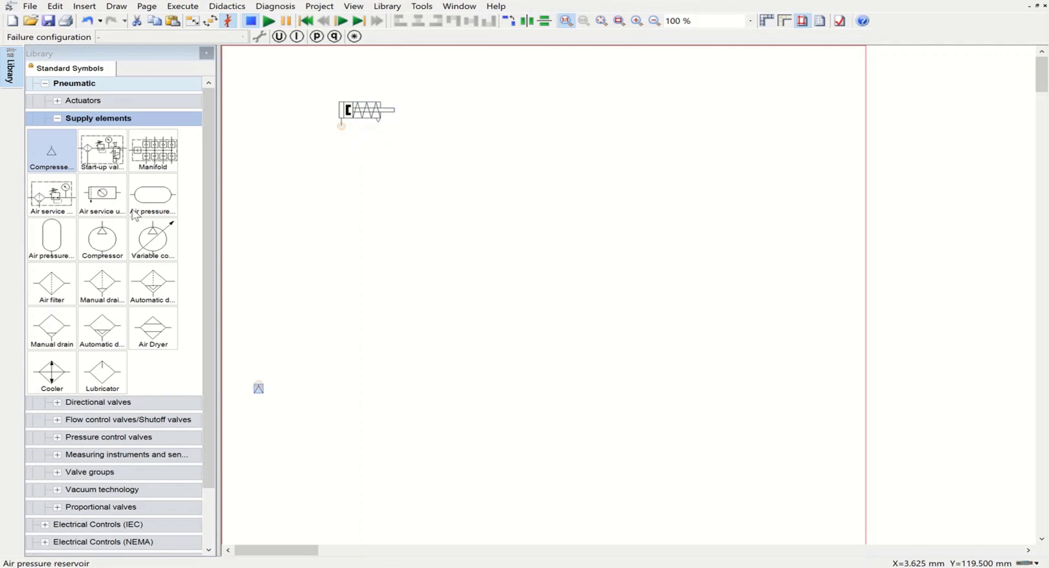
pyautogui.moveTo(111, 208); pyautogui.dragTo(292, 365)
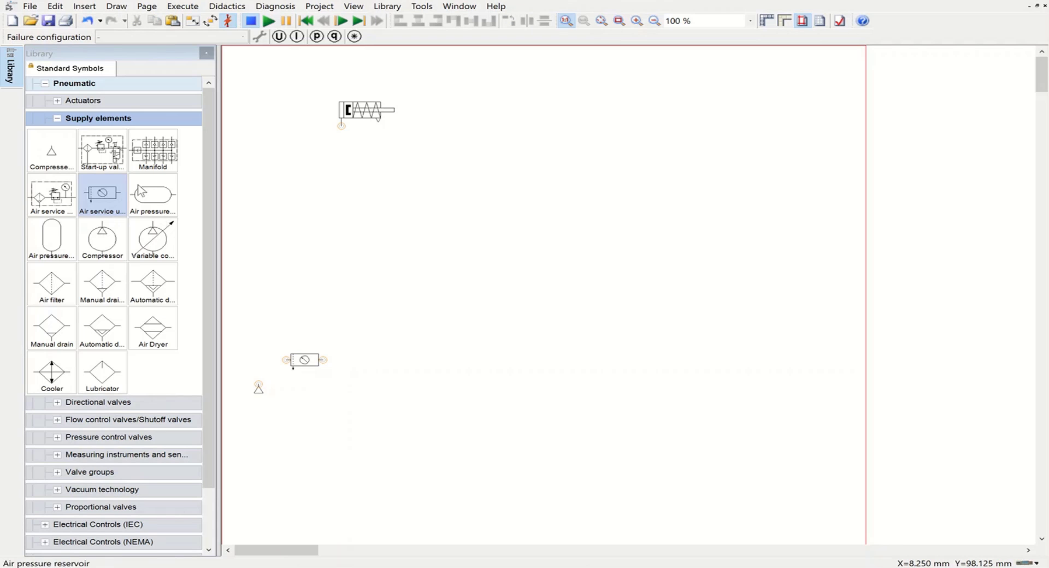
pyautogui.moveTo(147, 159); pyautogui.dragTo(390, 323)
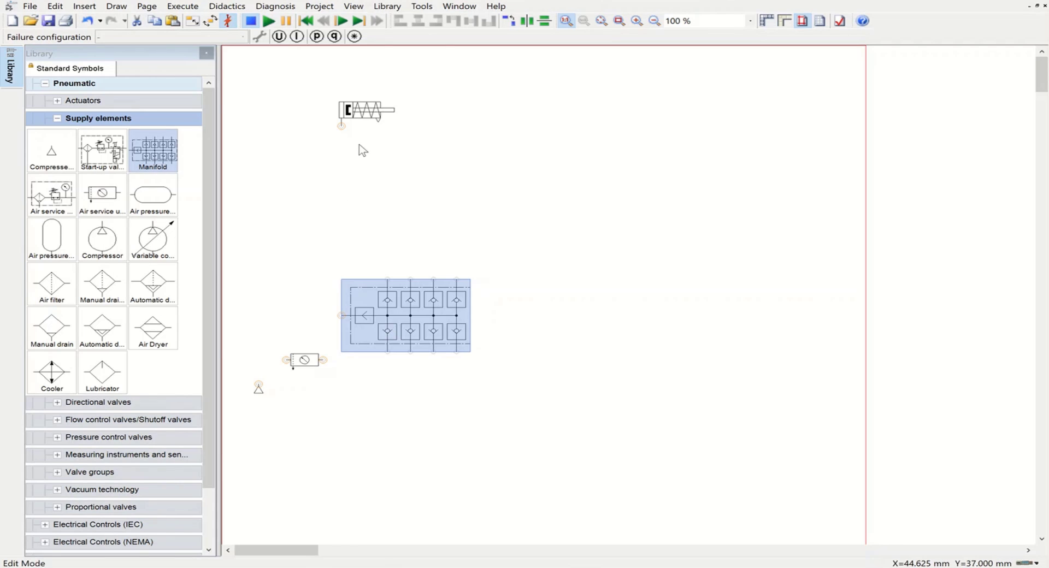
# Move the cylinder in line with the manifold's first upper port and delete the pneumatic line between them
pyautogui.moveTo(348, 113); pyautogui.dragTo(394, 110)
pyautogui.click(508, 133)
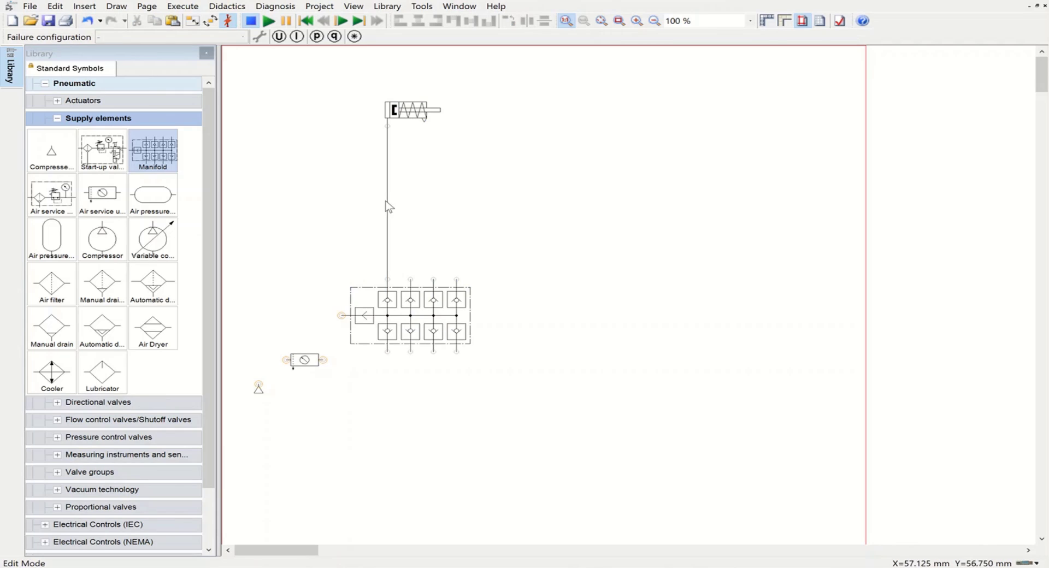
pyautogui.click(388, 207)
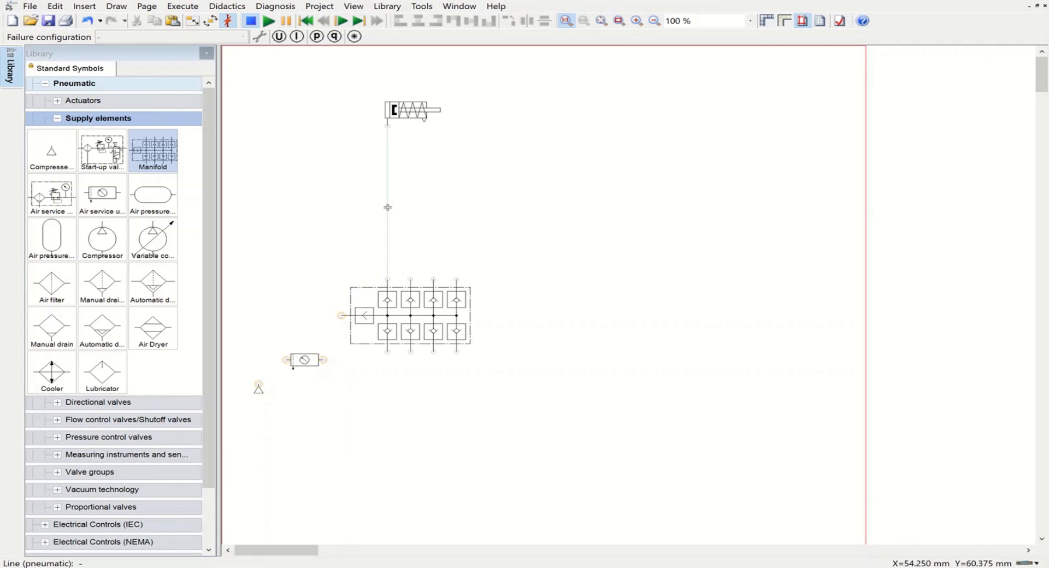
pyautogui.press('Delete')
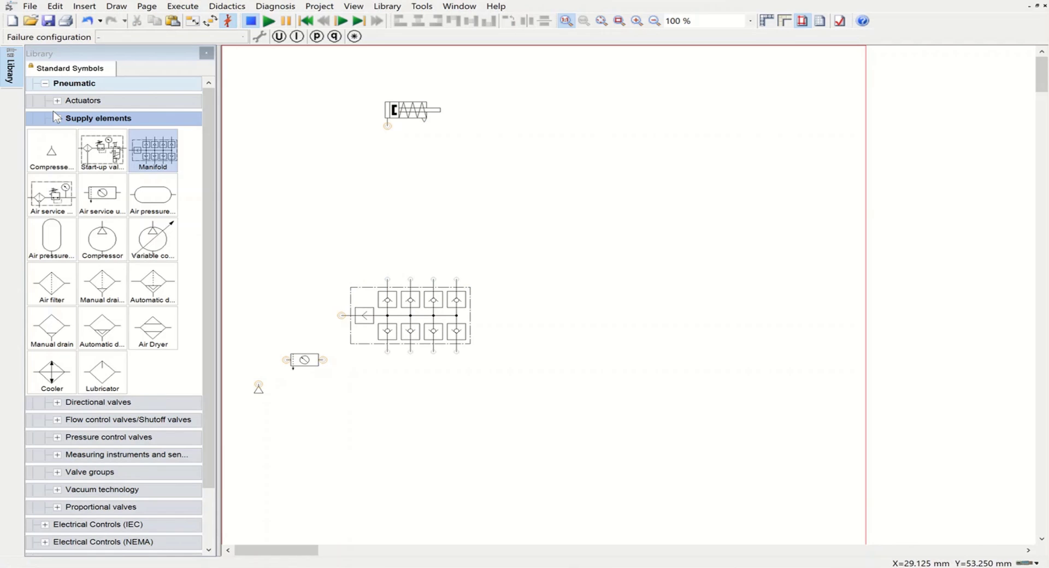
# Place a configurable 3/n way directional valve between the cylinder and the manifold
pyautogui.click(57, 119)
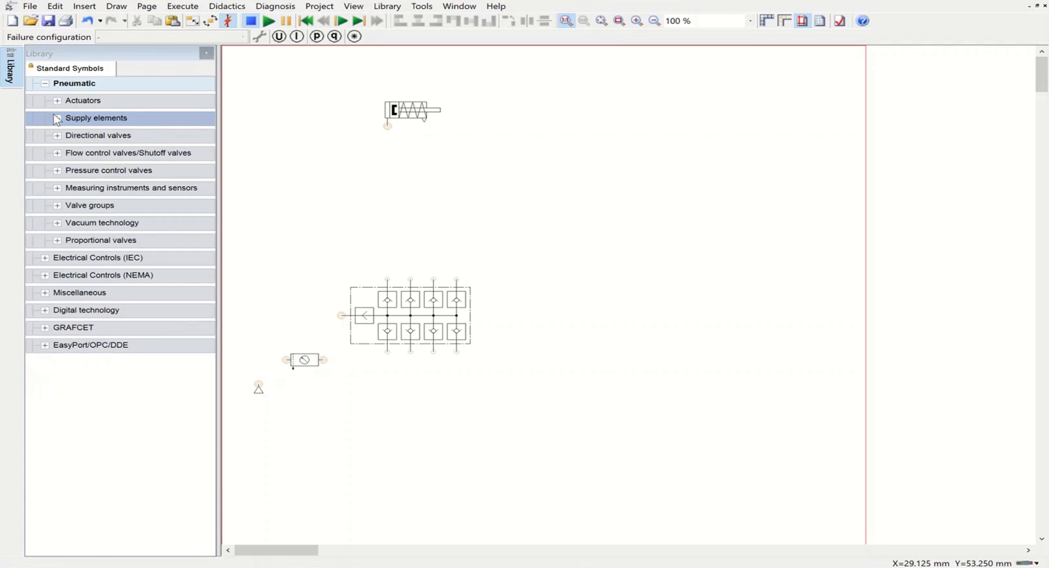
pyautogui.click(57, 135)
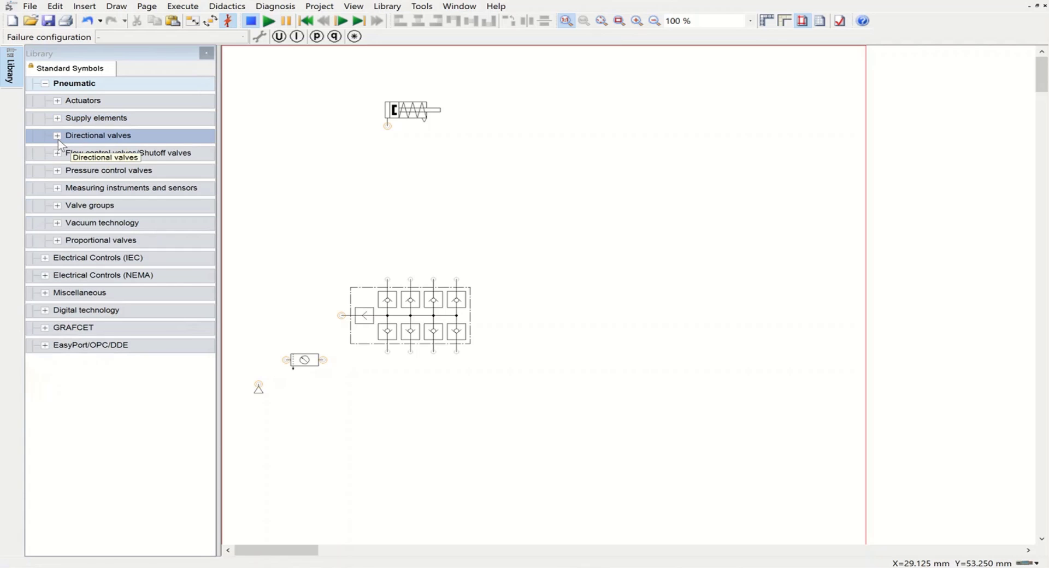
pyautogui.click(57, 136)
pyautogui.click(69, 153)
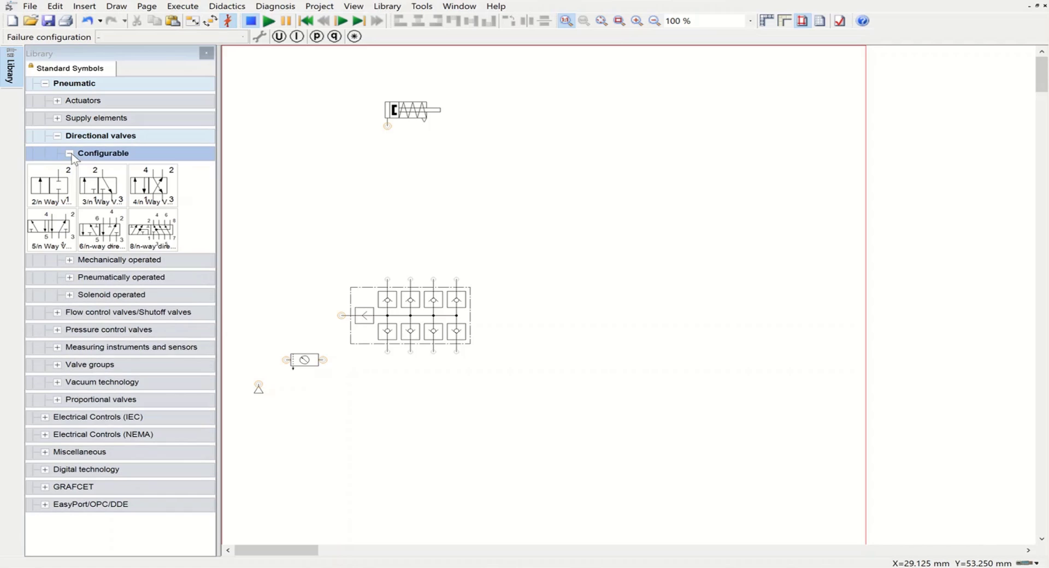
pyautogui.moveTo(102, 186); pyautogui.dragTo(393, 197)
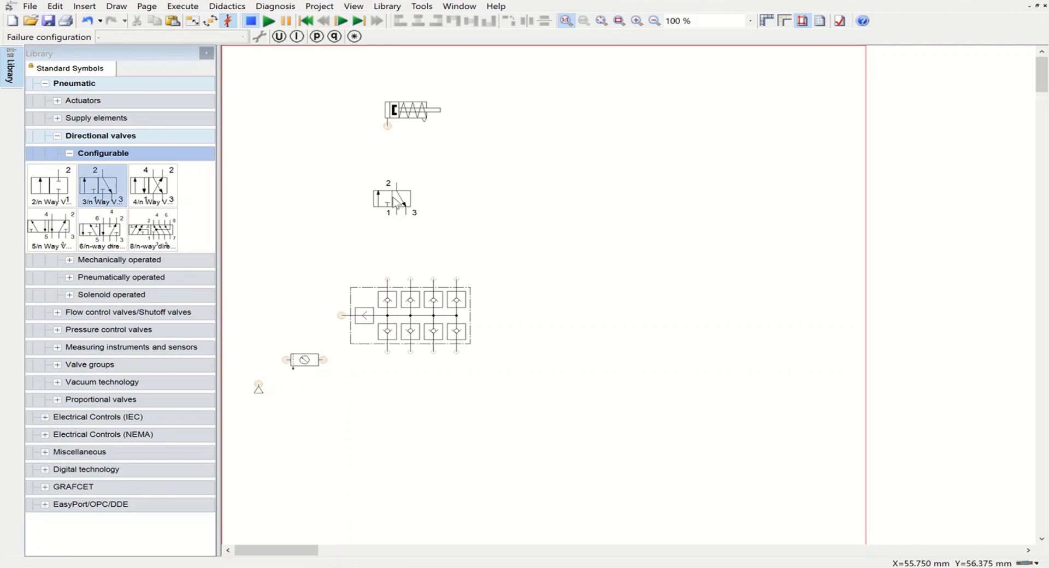
pyautogui.click(536, 222)
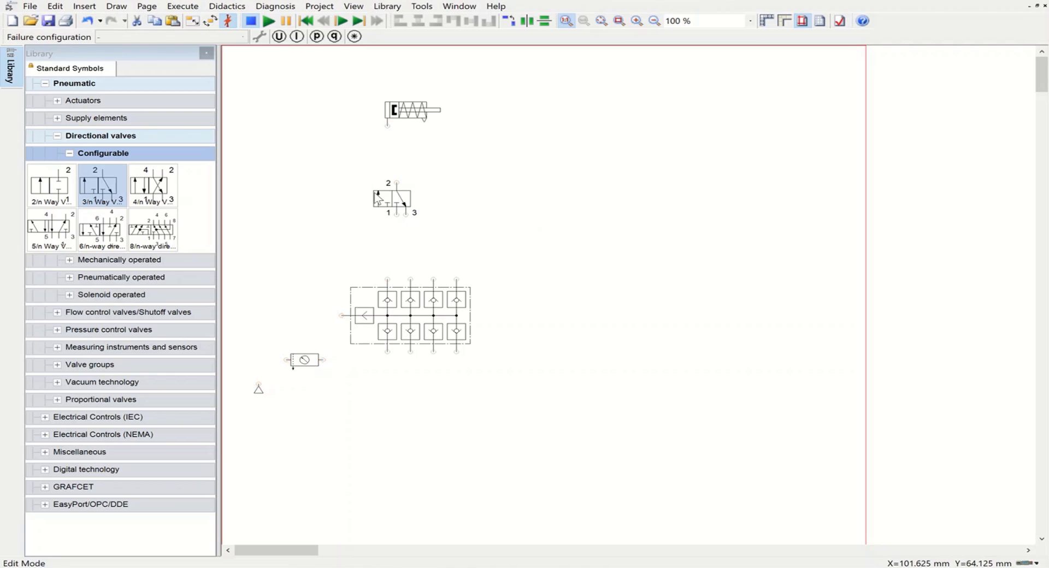
# Configure the 3/n way valve with manual and solenoid actuation at its left end and a spring return at its right end
pyautogui.doubleClick(391, 200)
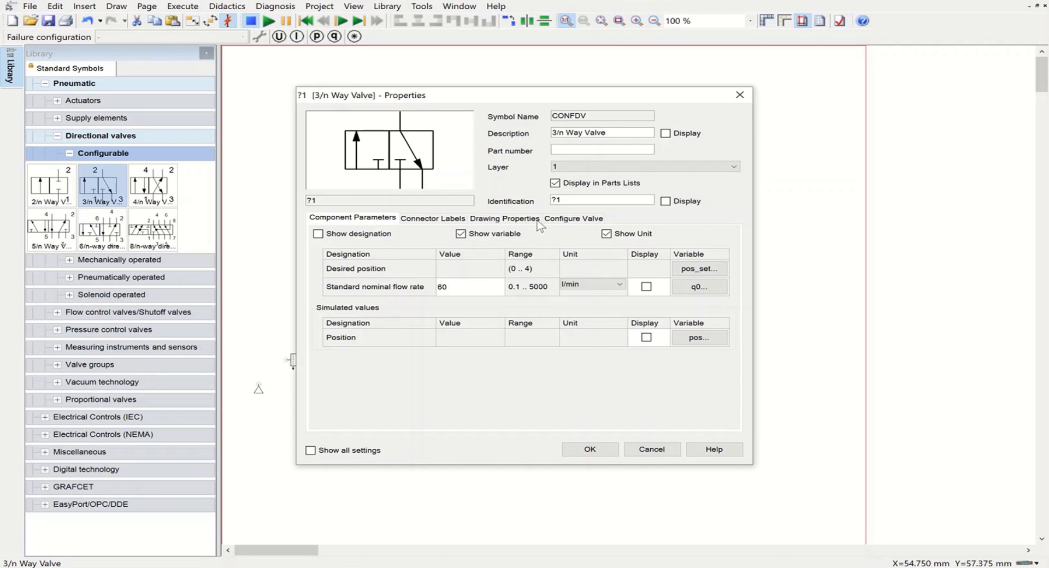
pyautogui.click(566, 221)
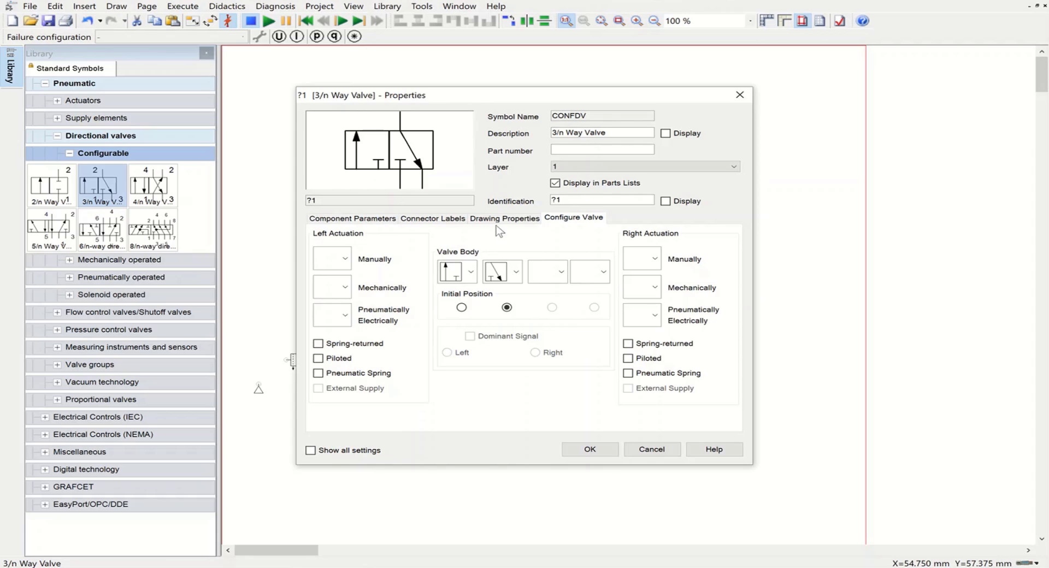
pyautogui.click(346, 262)
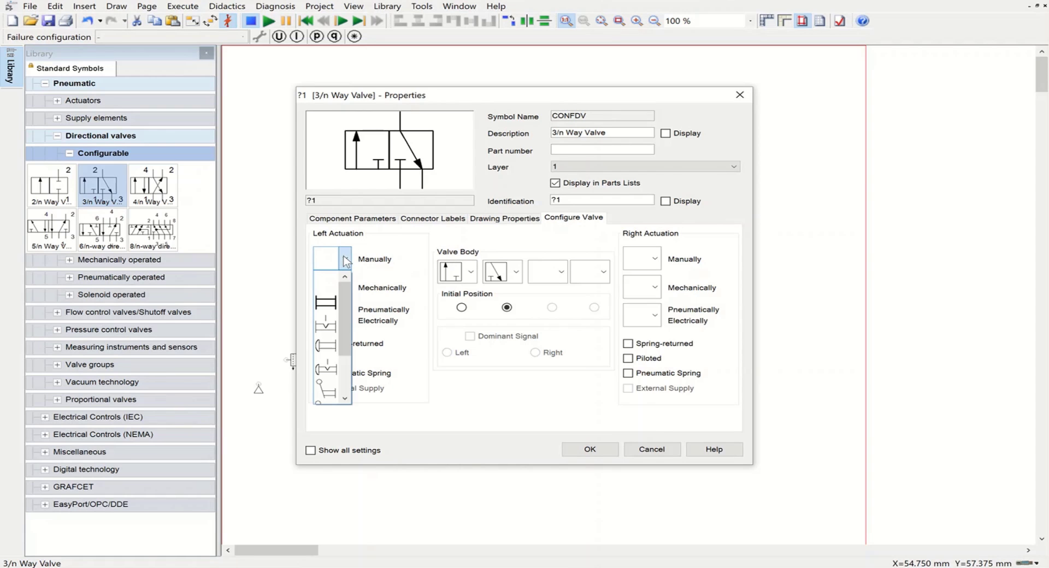
pyautogui.click(326, 302)
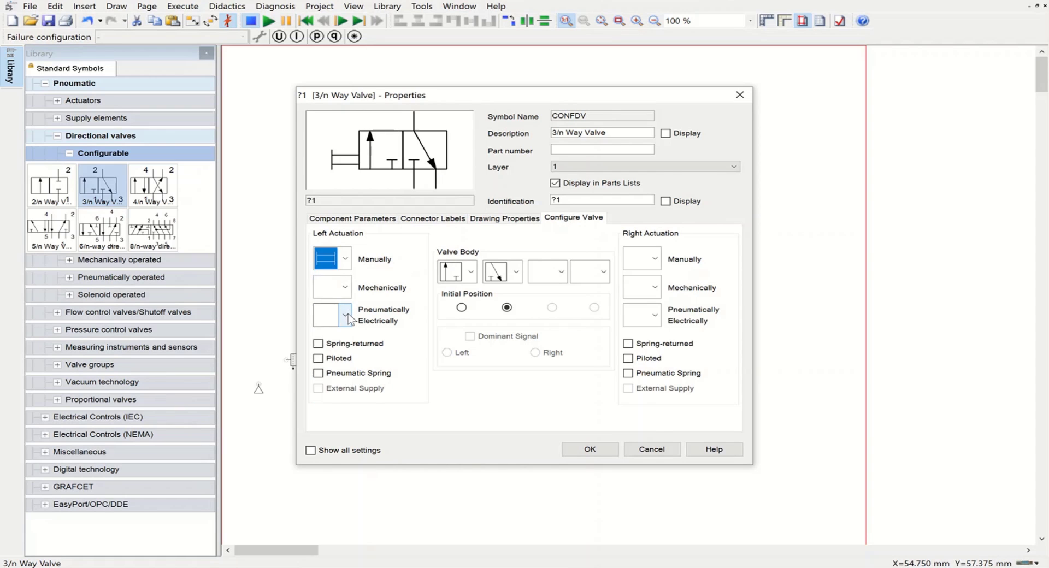
pyautogui.click(346, 317)
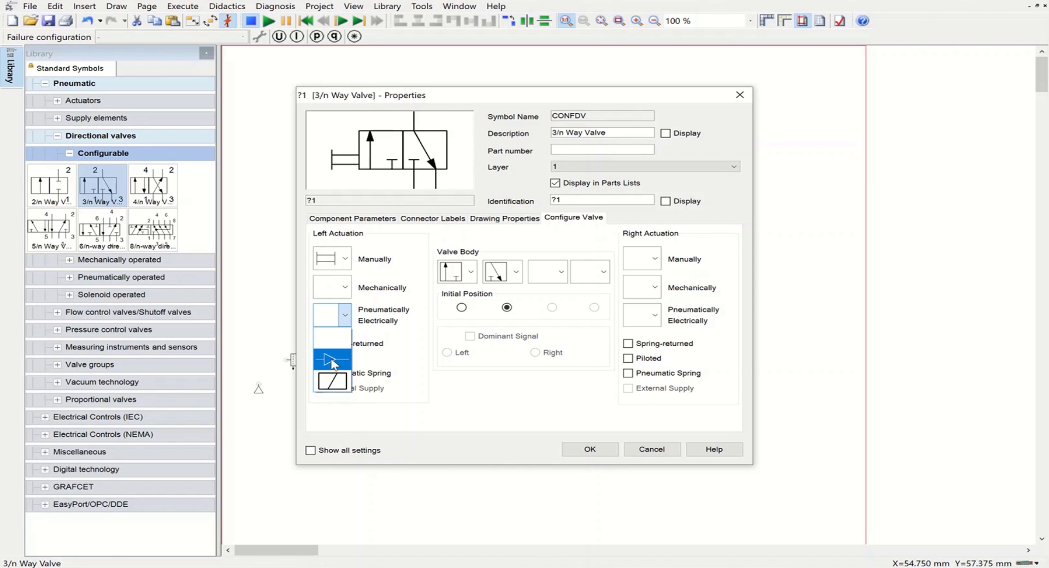
pyautogui.click(333, 382)
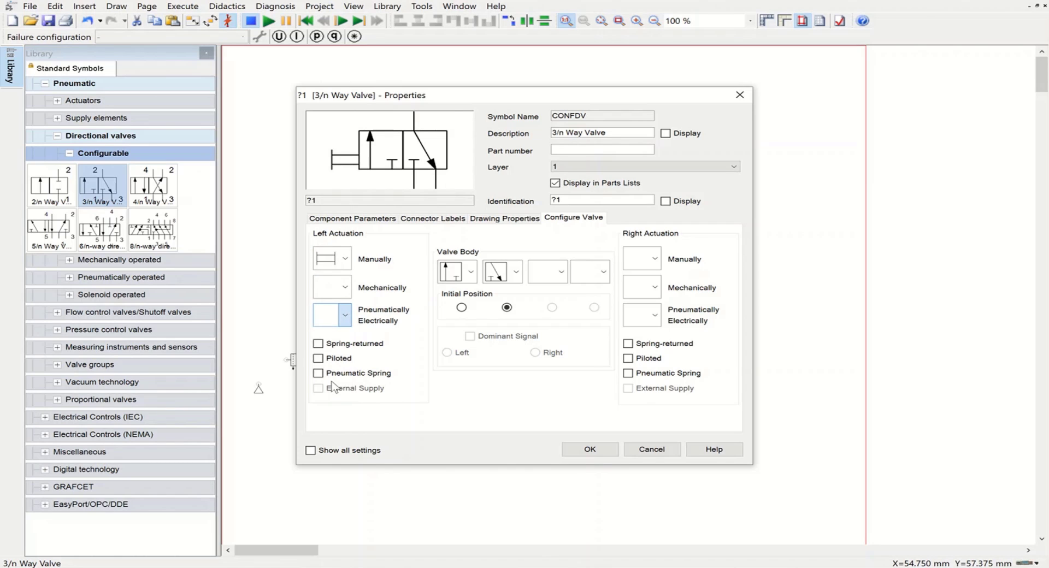
pyautogui.click(628, 345)
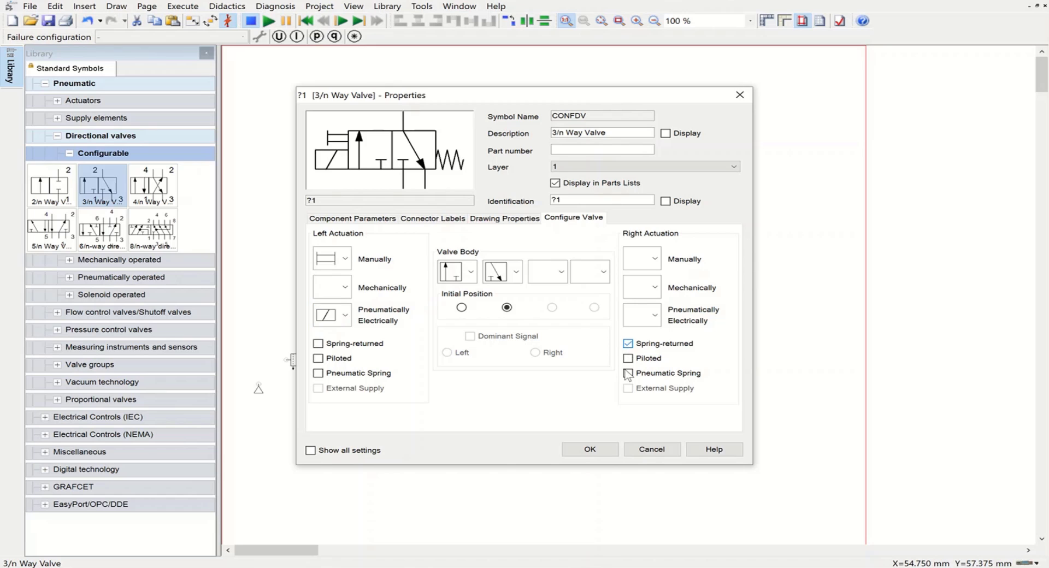
pyautogui.click(591, 449)
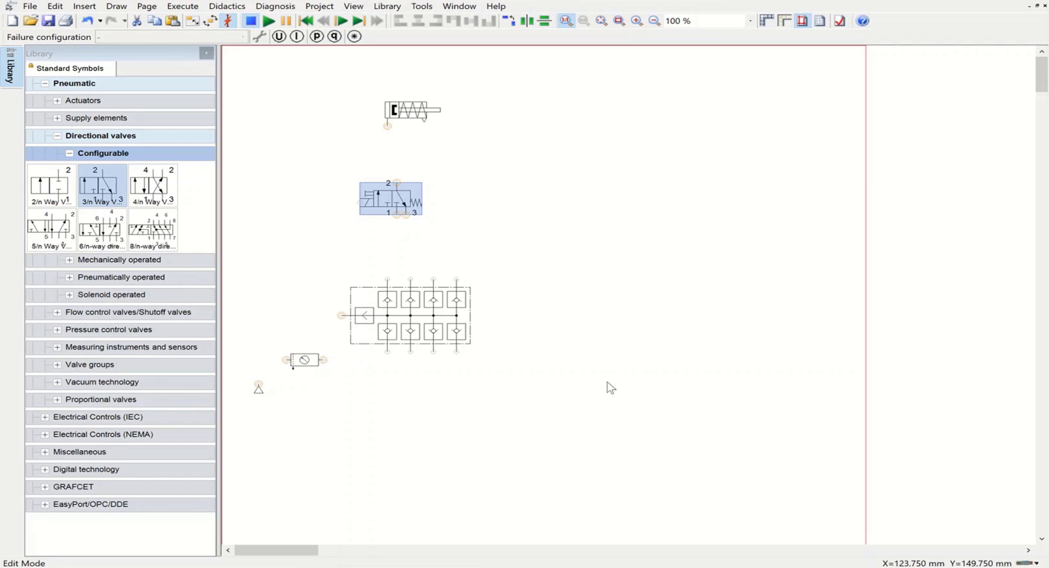
pyautogui.click(604, 280)
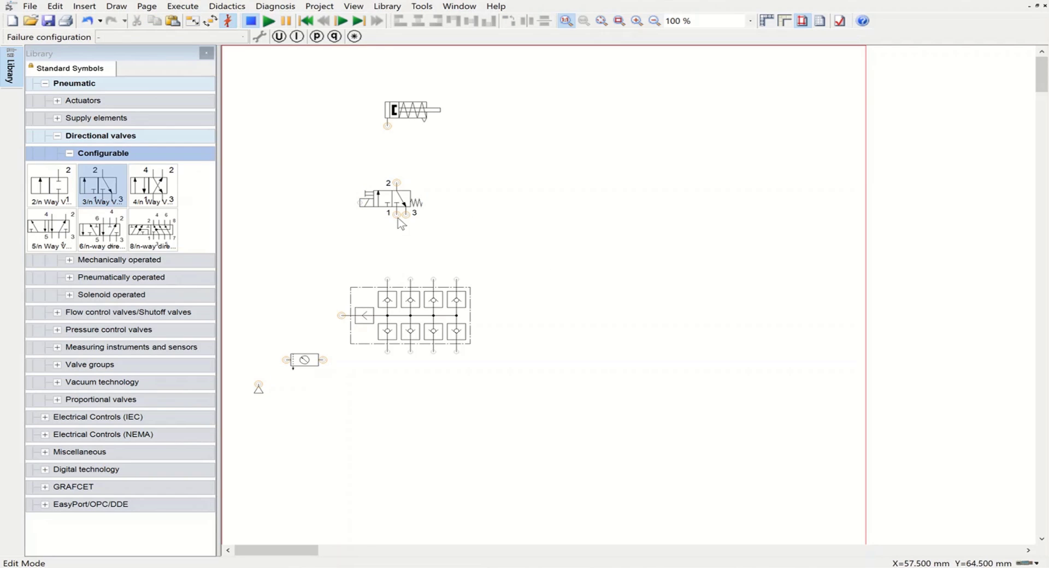
# Connect valve port 1 to the manifold's first upper port and fit an exhaust terminator to valve port 3
pyautogui.moveTo(397, 215); pyautogui.dragTo(387, 283)
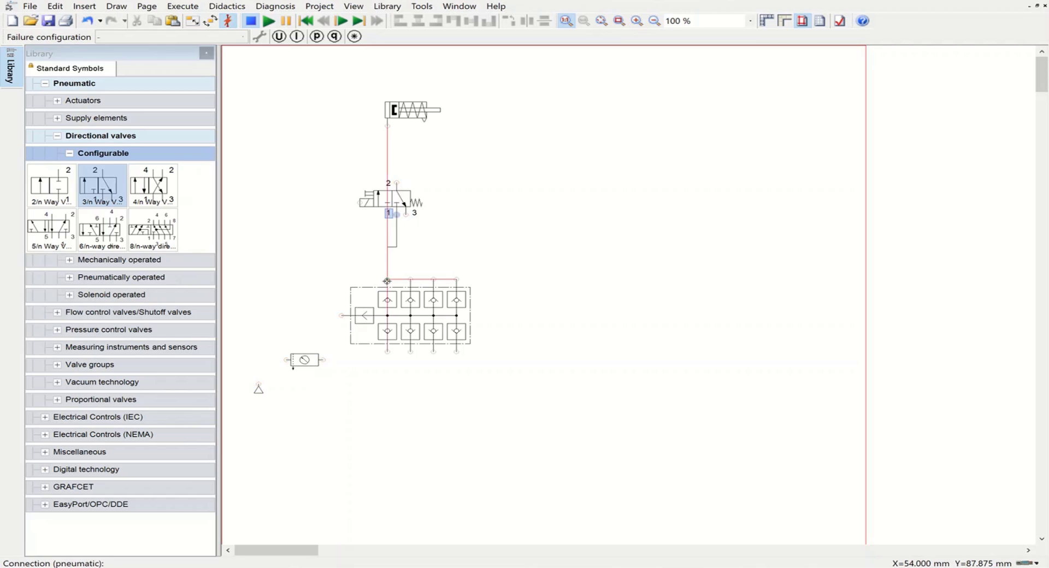
pyautogui.doubleClick(406, 214)
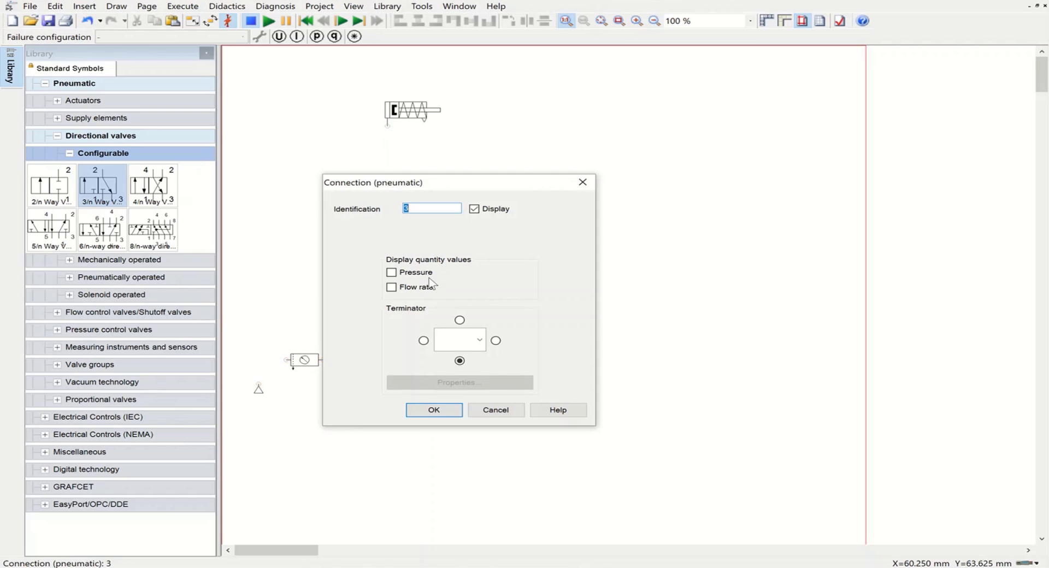
pyautogui.click(480, 340)
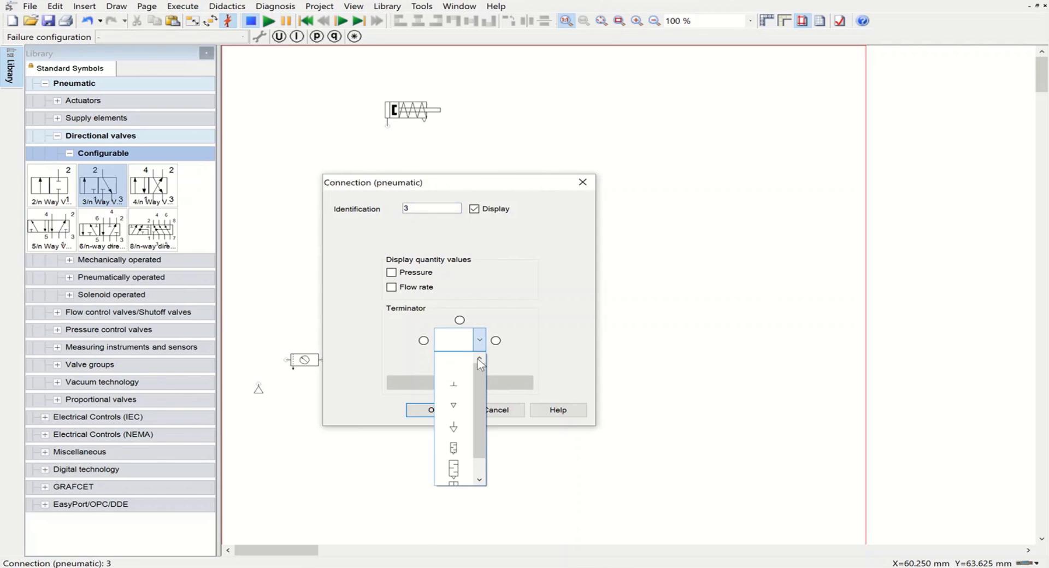
pyautogui.click(453, 427)
pyautogui.click(436, 410)
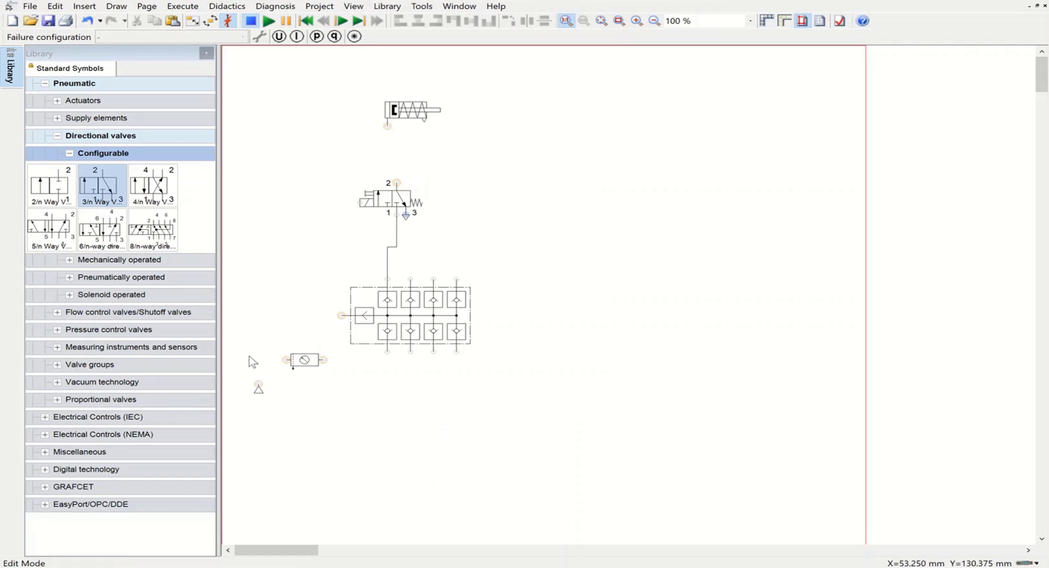
# Connect the compressed air supply through the service unit to the manifold inlet, and valve port 2 to the cylinder
pyautogui.moveTo(262, 376)
pyautogui.mouseDown()
pyautogui.moveTo(290, 367)
pyautogui.moveTo(339, 316)
pyautogui.mouseUp()
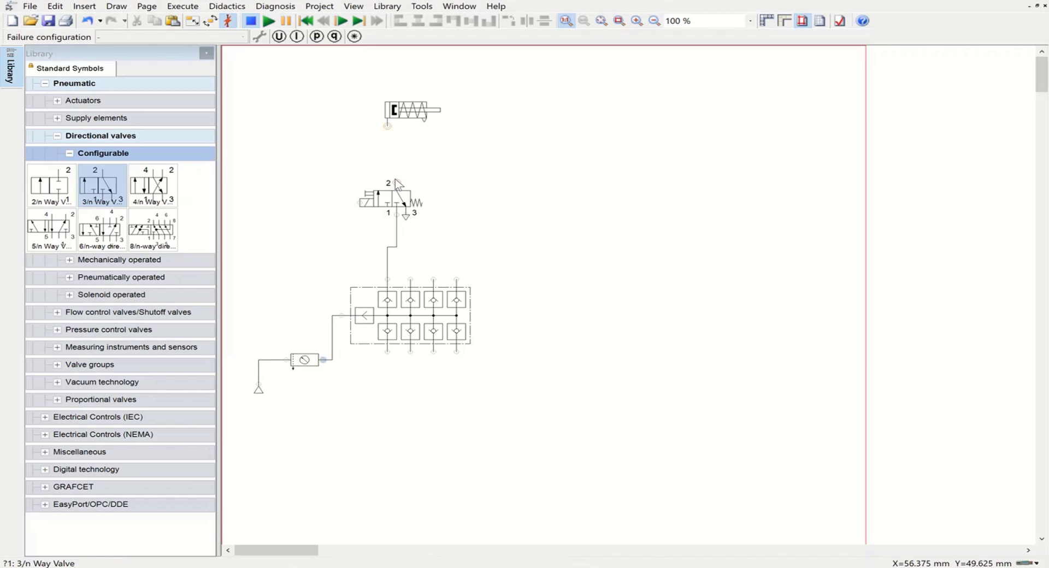
pyautogui.moveTo(397, 182); pyautogui.dragTo(388, 127)
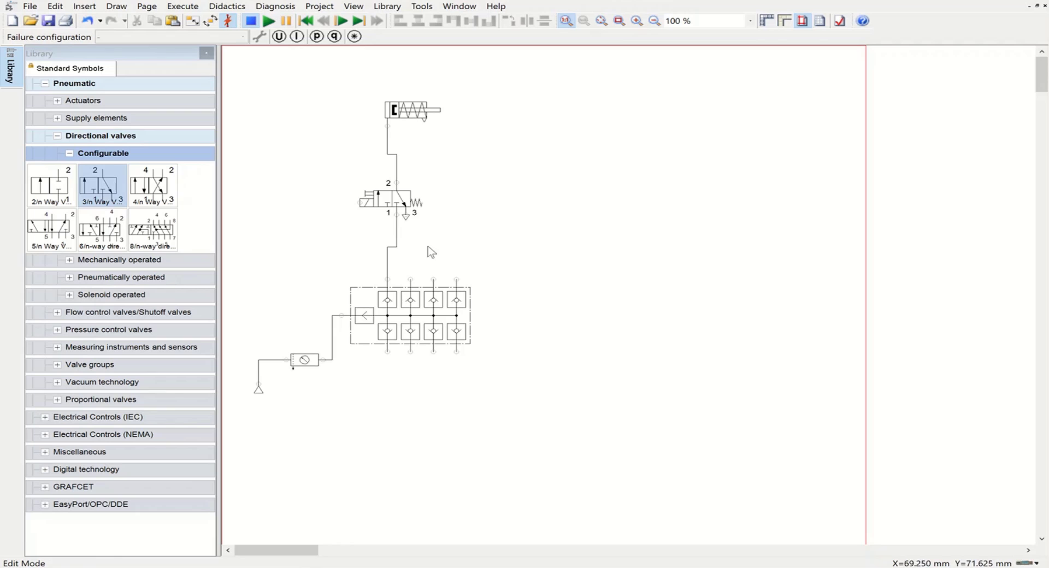
# Set the air service unit's identification to 0Z and display it in the circuit
pyautogui.click(302, 358)
pyautogui.doubleClick(302, 358)
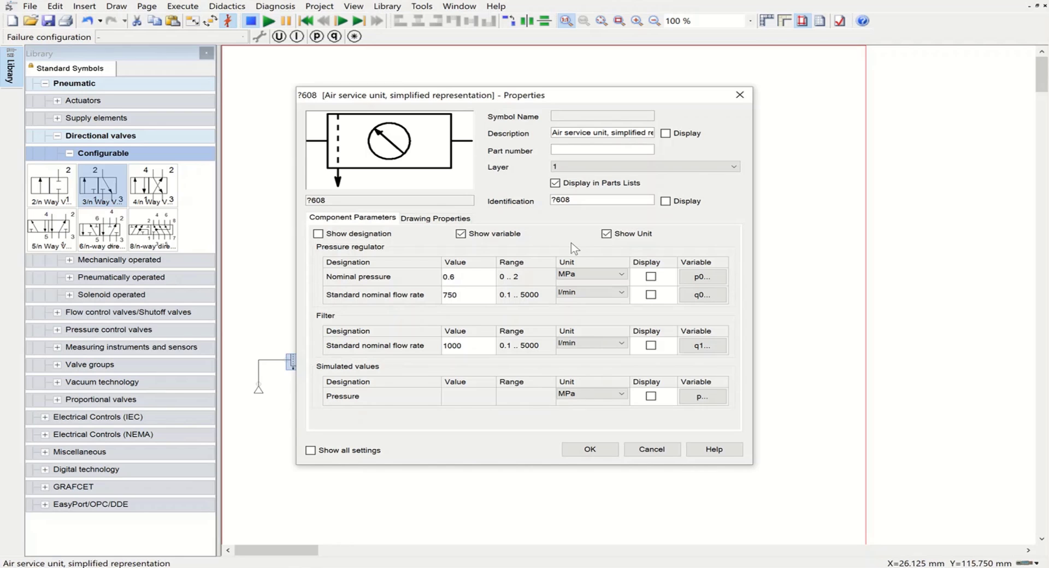
pyautogui.doubleClick(563, 200)
pyautogui.write('0Z')
pyautogui.click(596, 447)
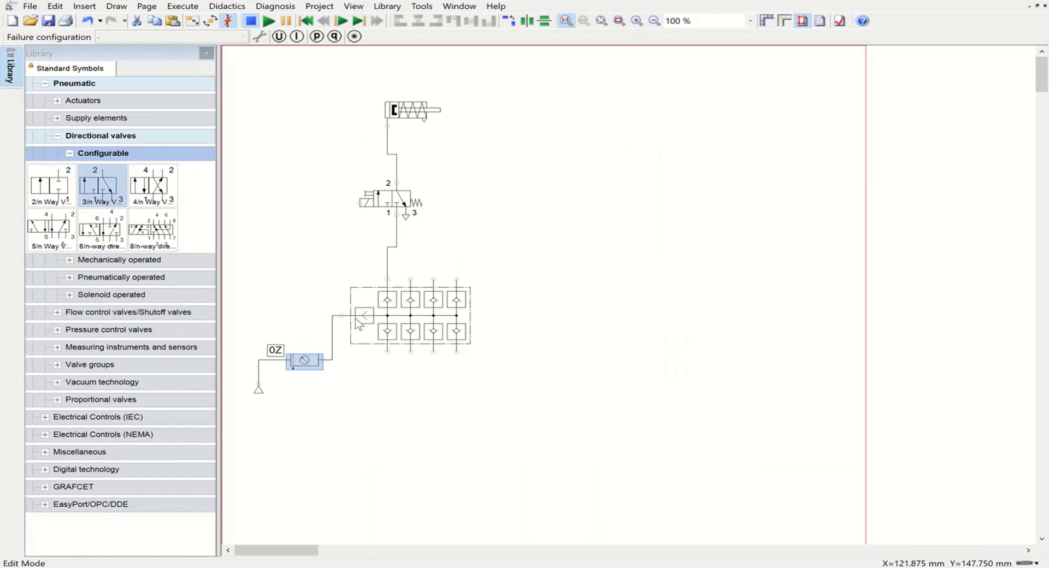
# Set the manifold's identification to 1Z and display it in the circuit
pyautogui.doubleClick(409, 325)
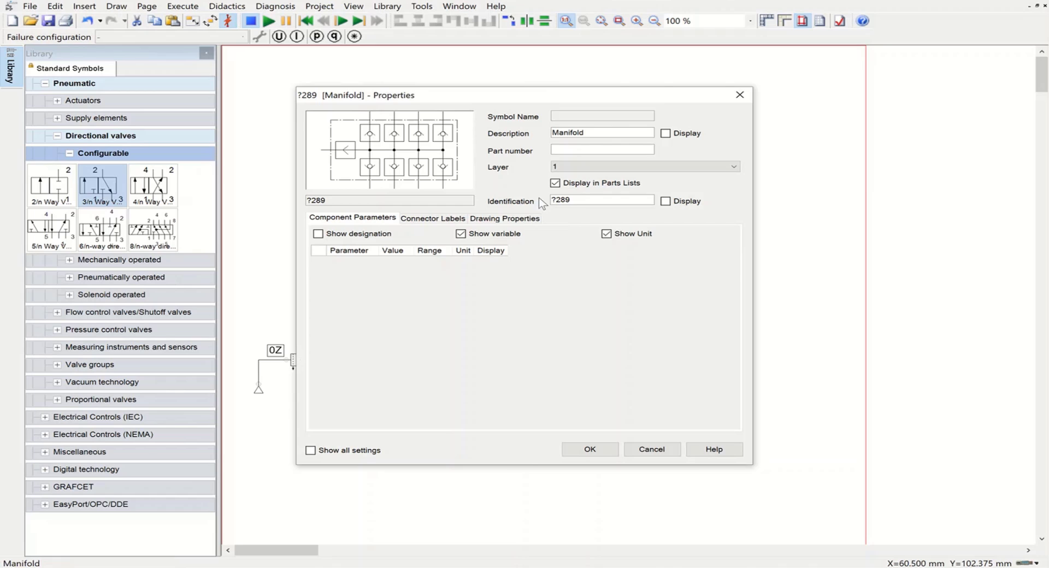
pyautogui.doubleClick(583, 200)
pyautogui.write('1Z')
pyautogui.click(593, 450)
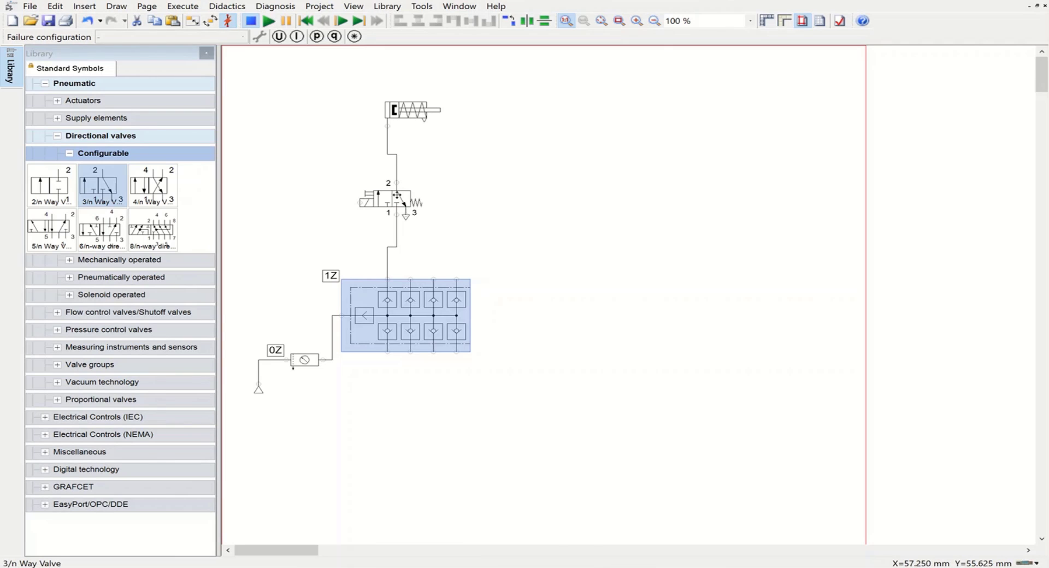
# Set the 3/n way valve's identification to 1V1 and display it in the circuit
pyautogui.click(397, 195)
pyautogui.doubleClick(398, 195)
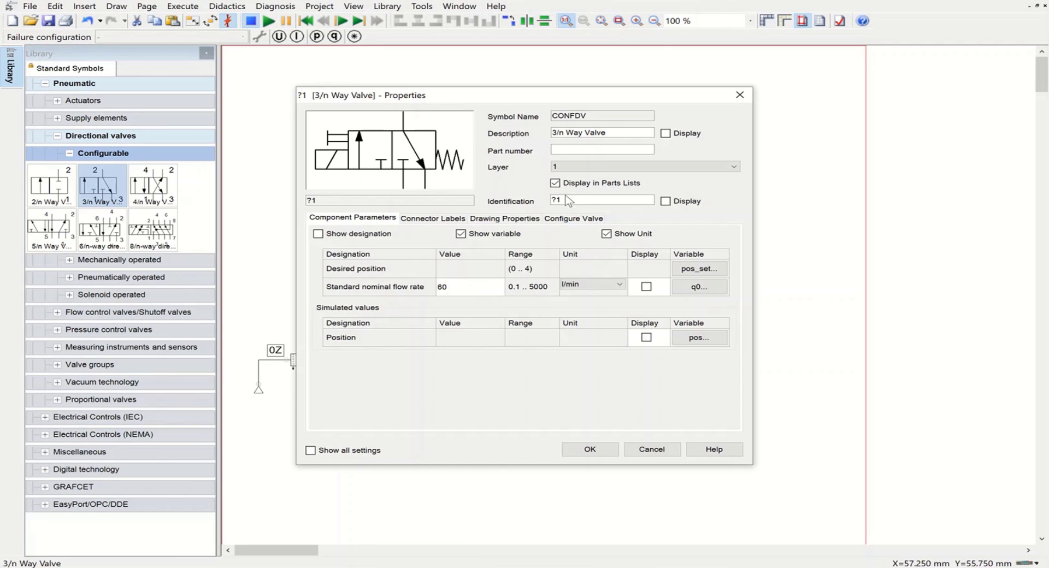
pyautogui.doubleClick(567, 201)
pyautogui.write('1V1')
pyautogui.click(596, 449)
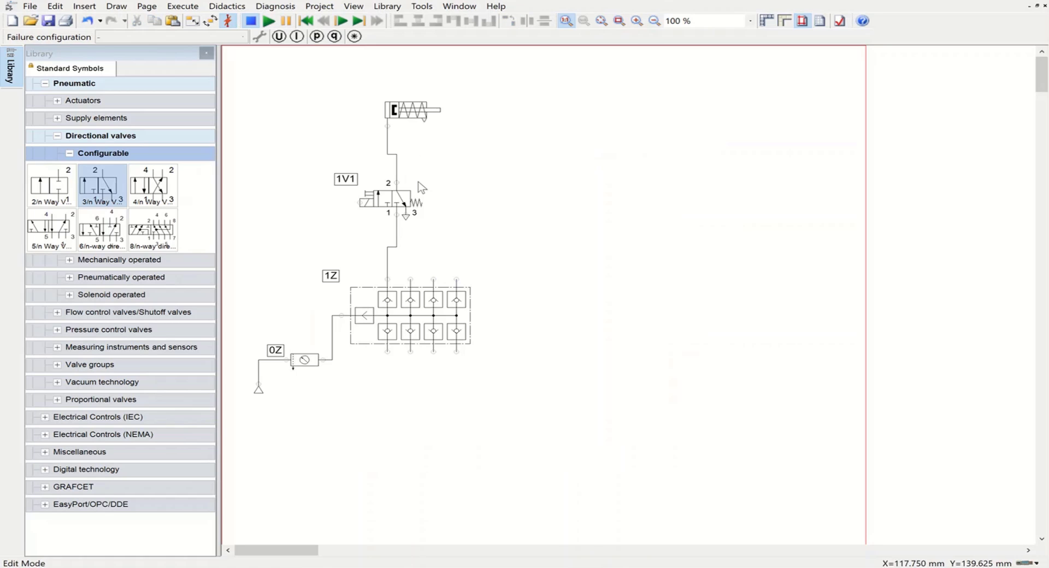
# Set the single acting cylinder's identification to 1A and display it in the circuit
pyautogui.click(393, 120)
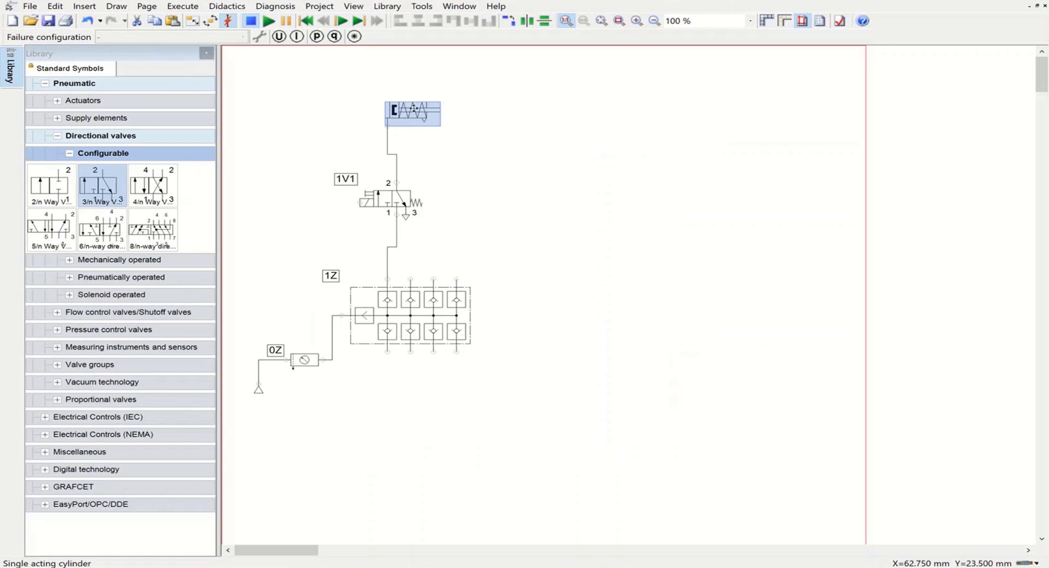
pyautogui.doubleClick(416, 113)
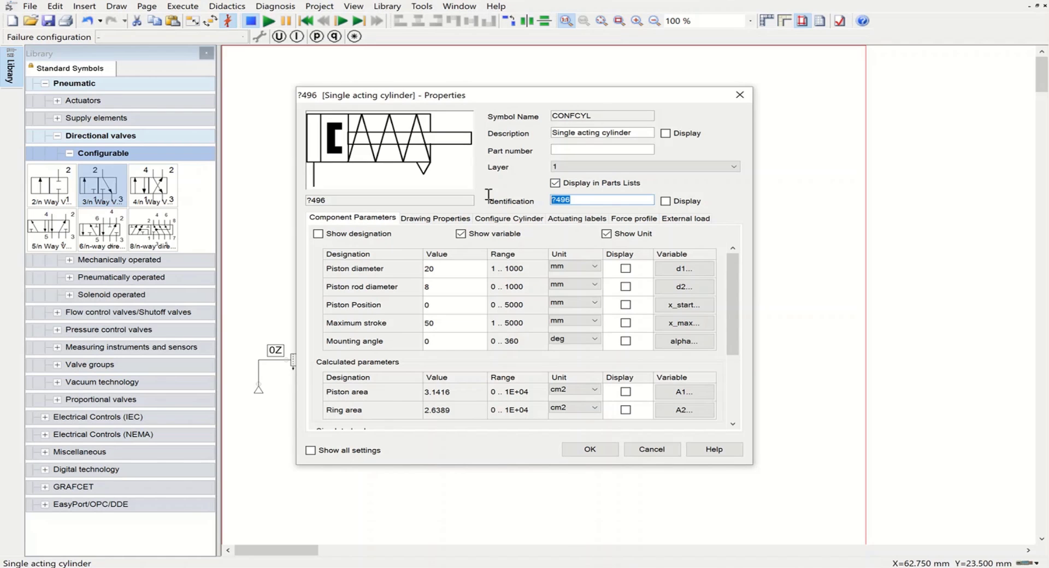
pyautogui.write('1A')
pyautogui.click(666, 201)
pyautogui.click(592, 450)
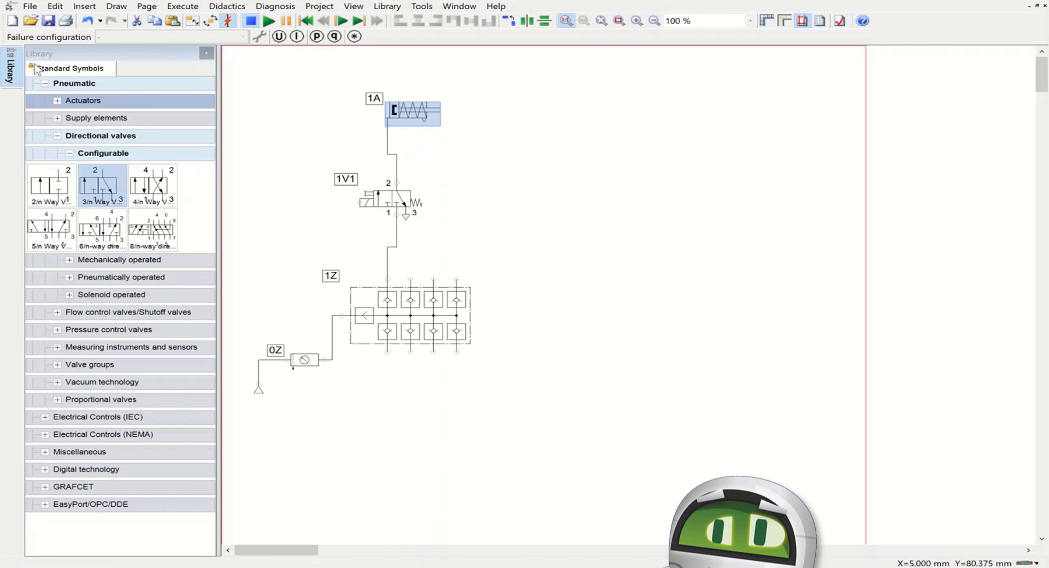
# Place IEC 24 V and 0 V power supplies beside the pneumatic circuit, 24 V above 0 V, each with a long horizontal rail
pyautogui.click(44, 83)
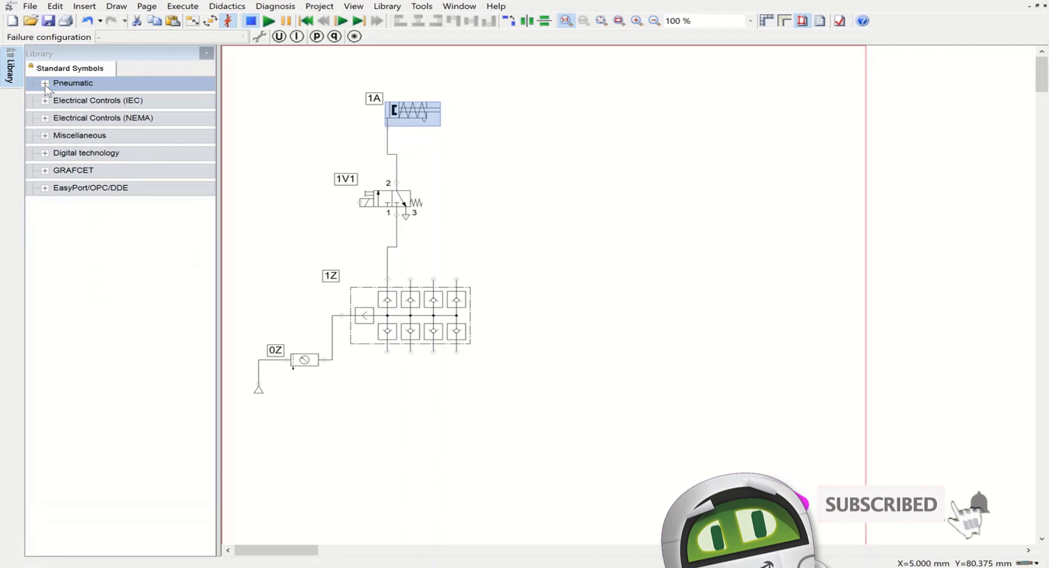
pyautogui.click(46, 101)
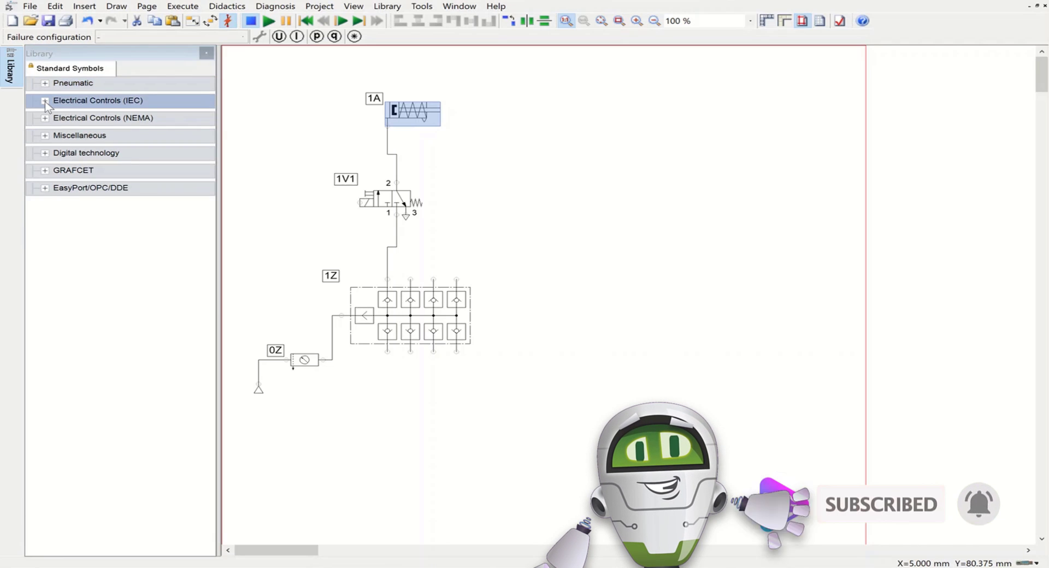
pyautogui.click(45, 100)
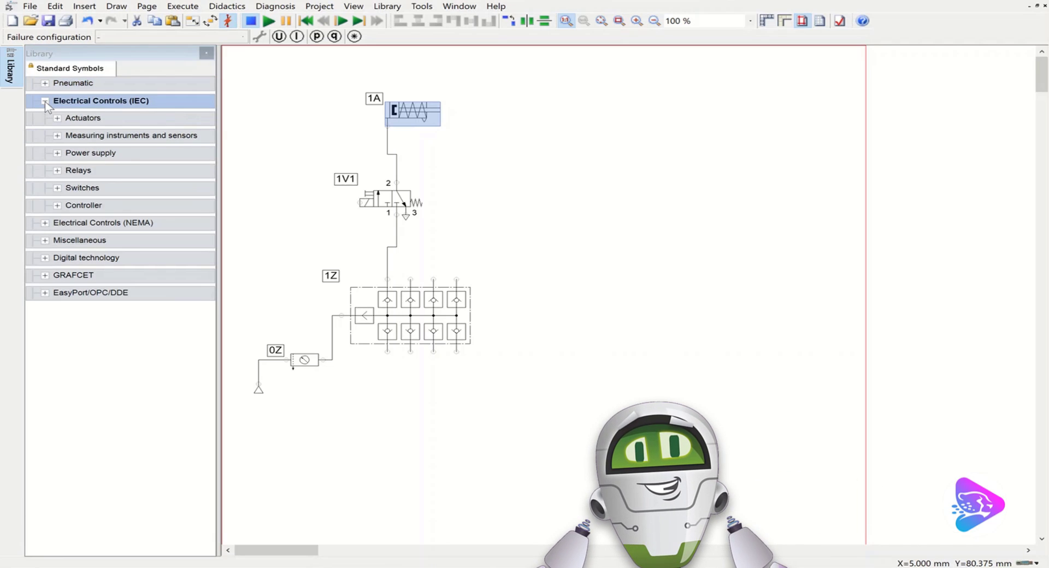
pyautogui.click(58, 154)
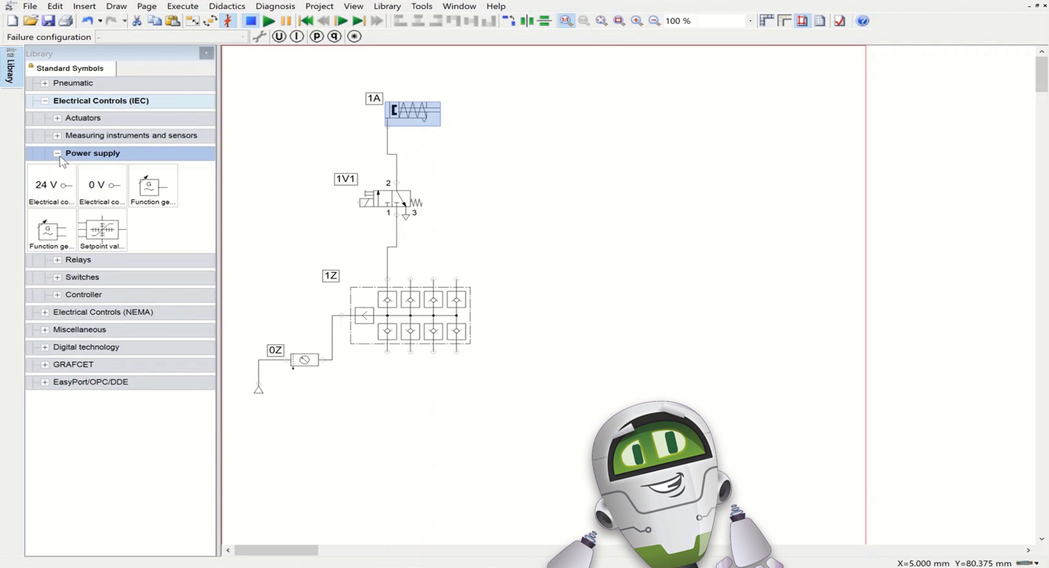
pyautogui.moveTo(52, 186)
pyautogui.mouseDown()
pyautogui.moveTo(465, 127)
pyautogui.moveTo(542, 105)
pyautogui.moveTo(846, 118)
pyautogui.mouseUp()
pyautogui.click(683, 131)
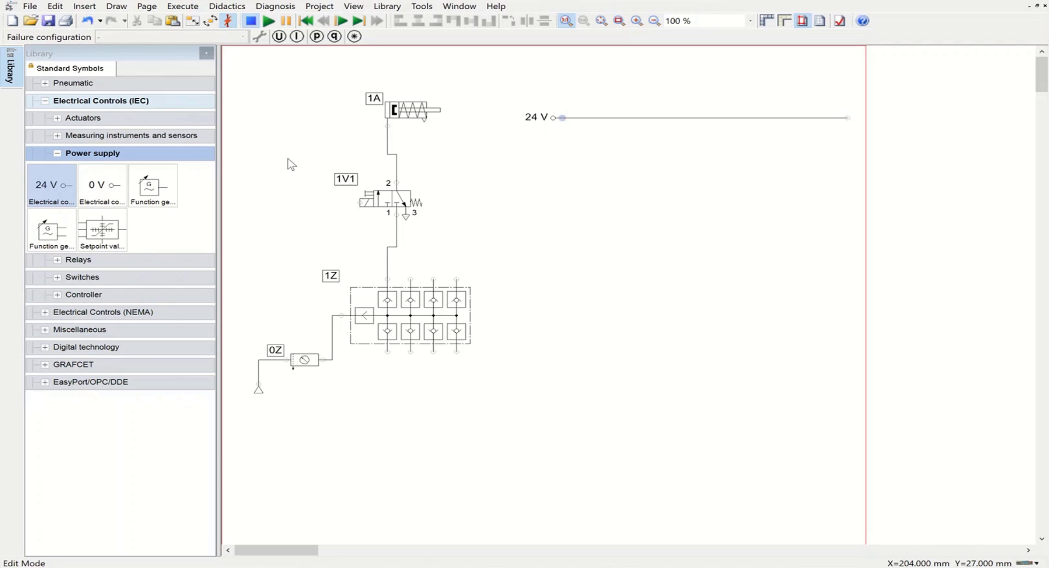
pyautogui.moveTo(101, 193)
pyautogui.mouseDown()
pyautogui.moveTo(528, 340)
pyautogui.moveTo(804, 347)
pyautogui.moveTo(849, 334)
pyautogui.mouseUp()
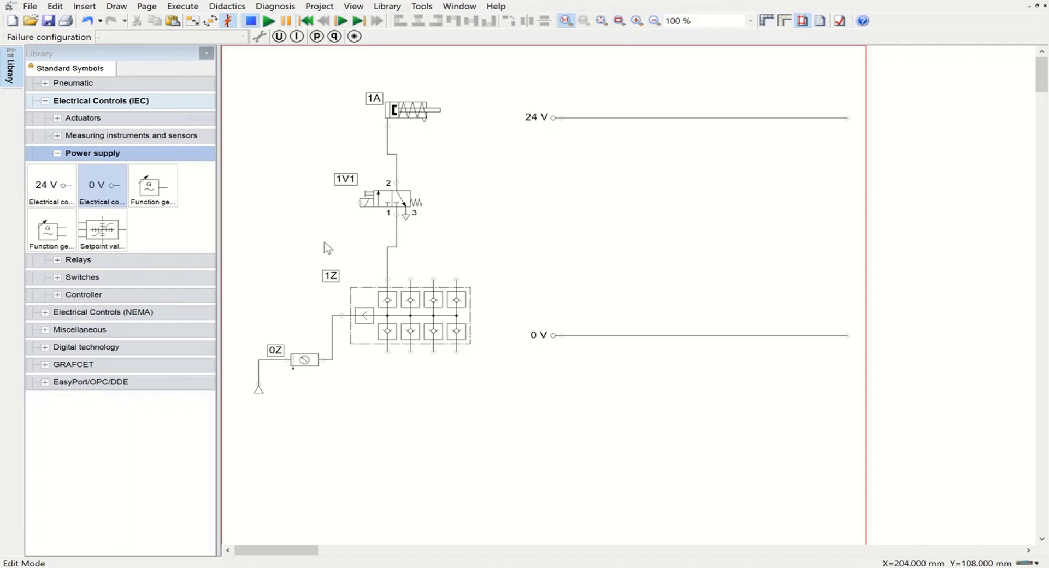
# Place a manually operated detent switch (make) just below the start of the 24 V rail
pyautogui.click(57, 277)
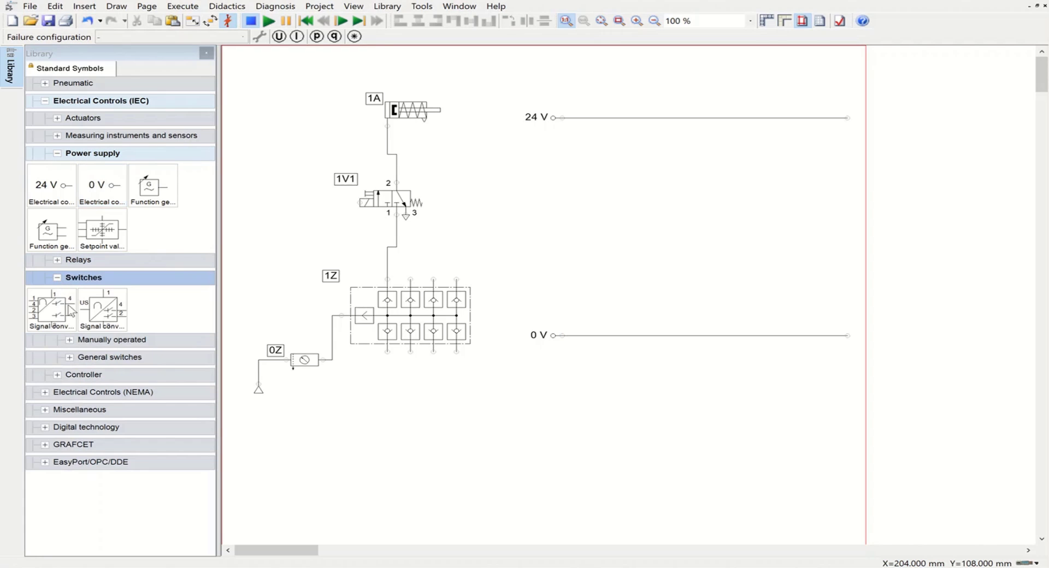
pyautogui.click(69, 340)
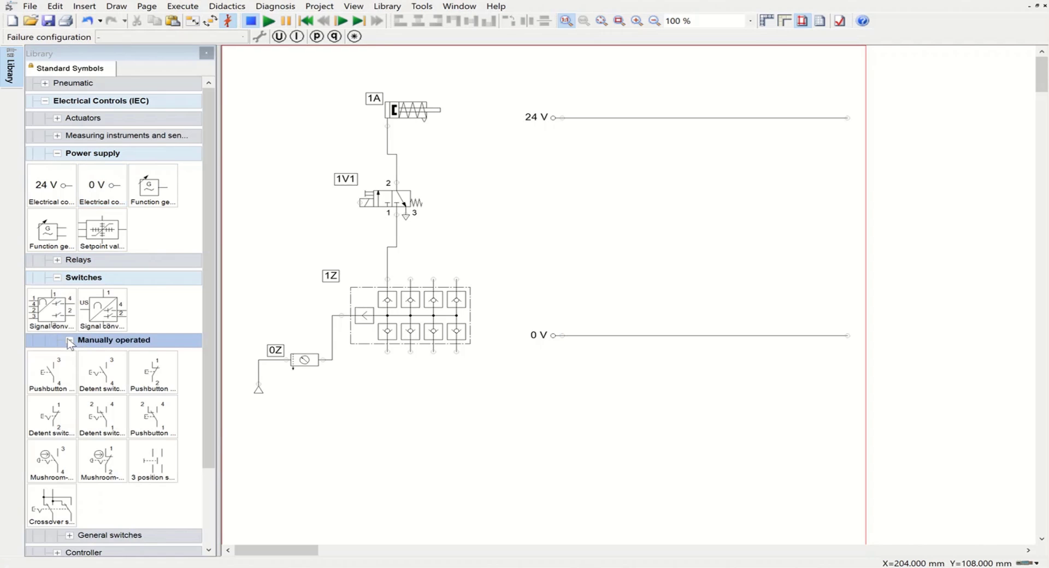
pyautogui.moveTo(51, 372); pyautogui.dragTo(576, 174)
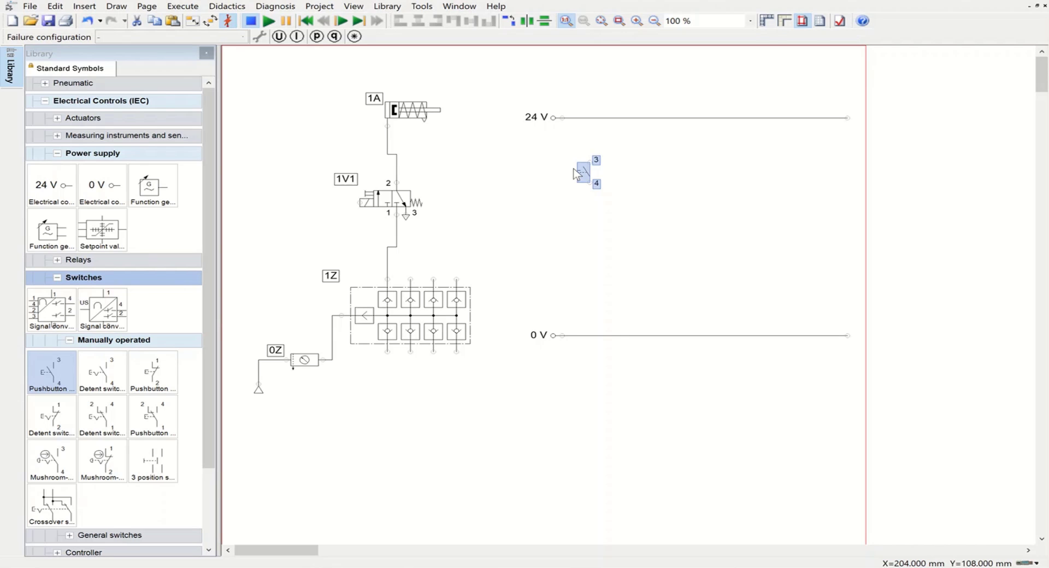
pyautogui.press('Delete')
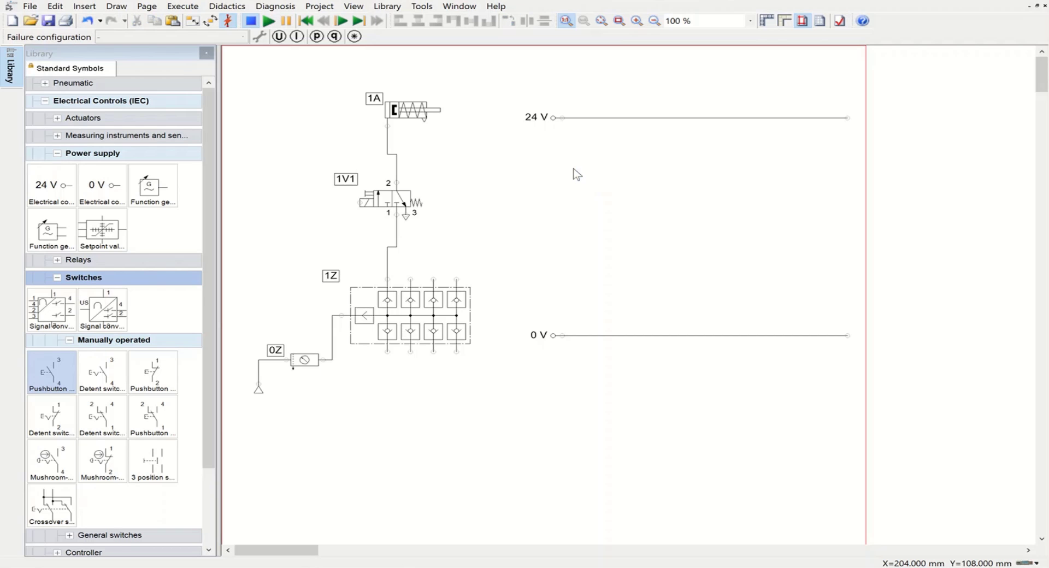
pyautogui.scroll(-3, 152, 311)
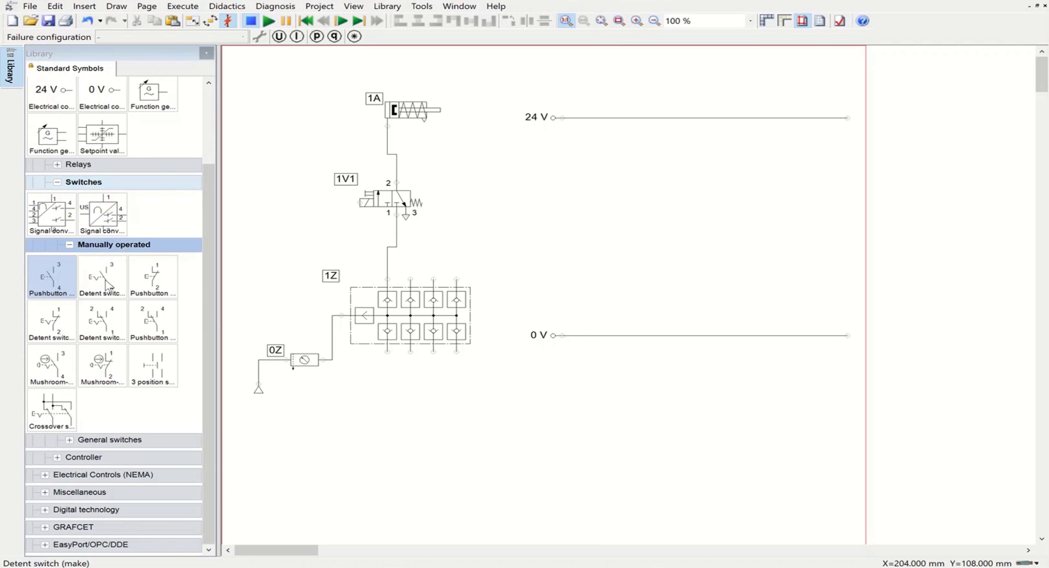
pyautogui.moveTo(107, 285); pyautogui.dragTo(581, 174)
pyautogui.click(705, 196)
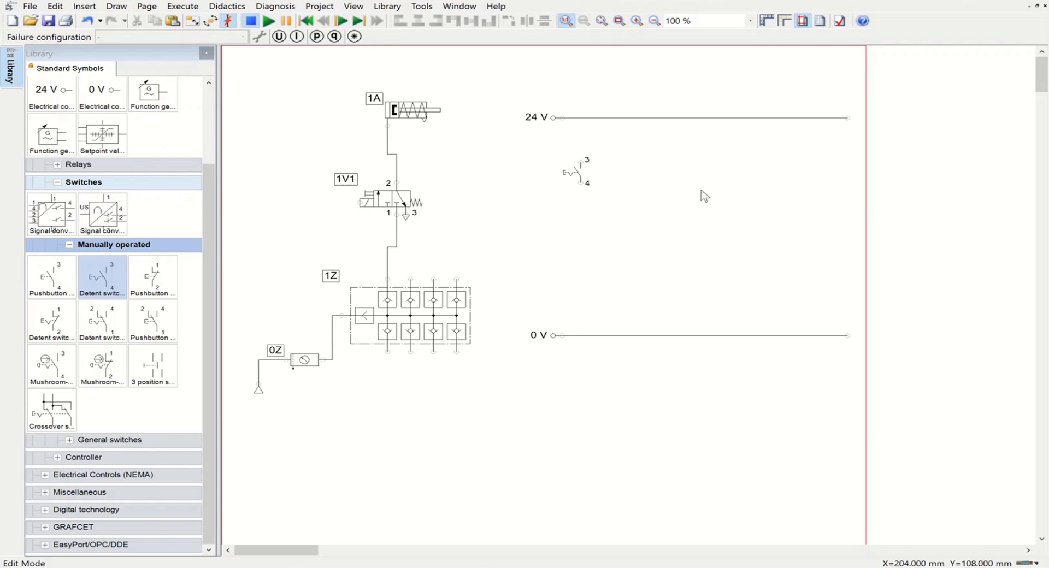
# Place a valve solenoid in line below the detent switch and wire the branch between the 24 V and 0 V rails
pyautogui.click(82, 246)
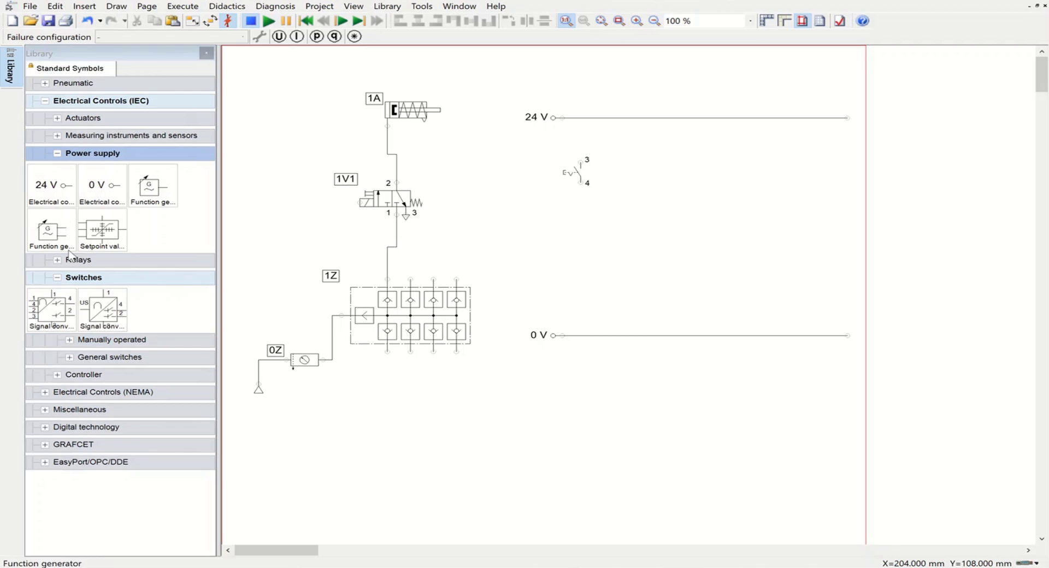
pyautogui.click(71, 260)
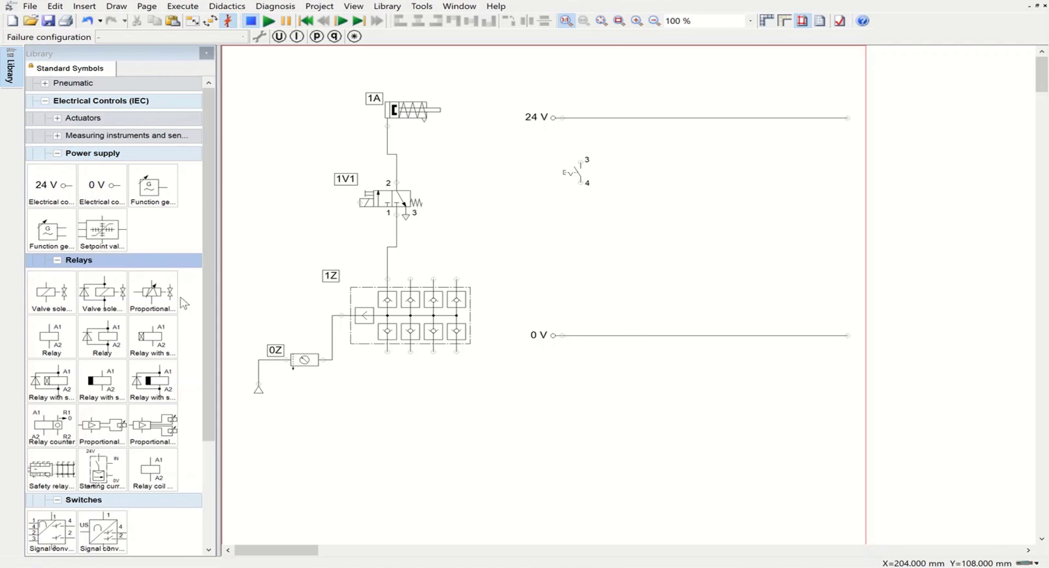
pyautogui.moveTo(47, 296); pyautogui.dragTo(566, 264)
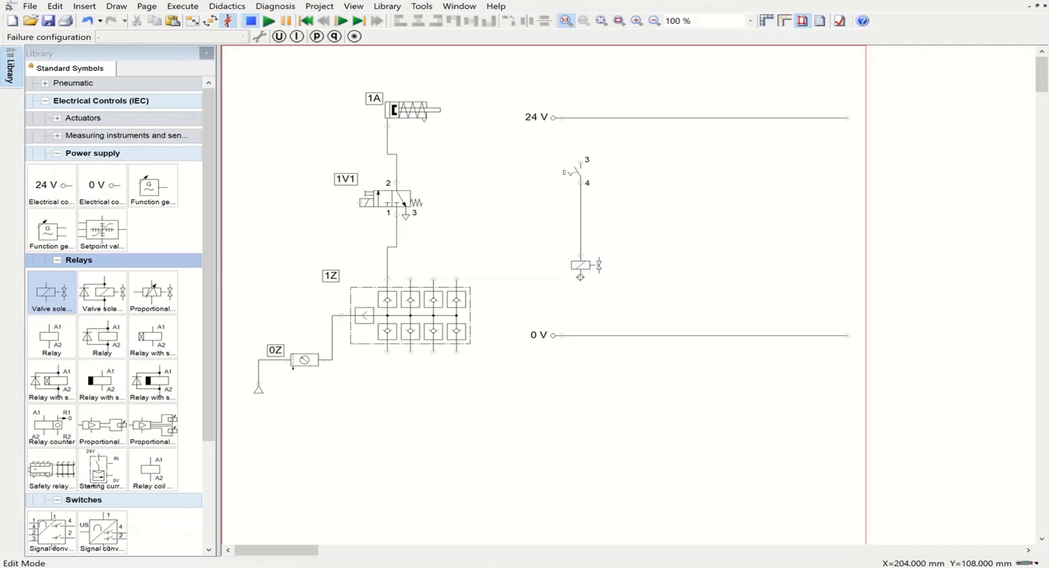
pyautogui.moveTo(579, 276); pyautogui.dragTo(581, 335)
pyautogui.moveTo(580, 163); pyautogui.dragTo(581, 118)
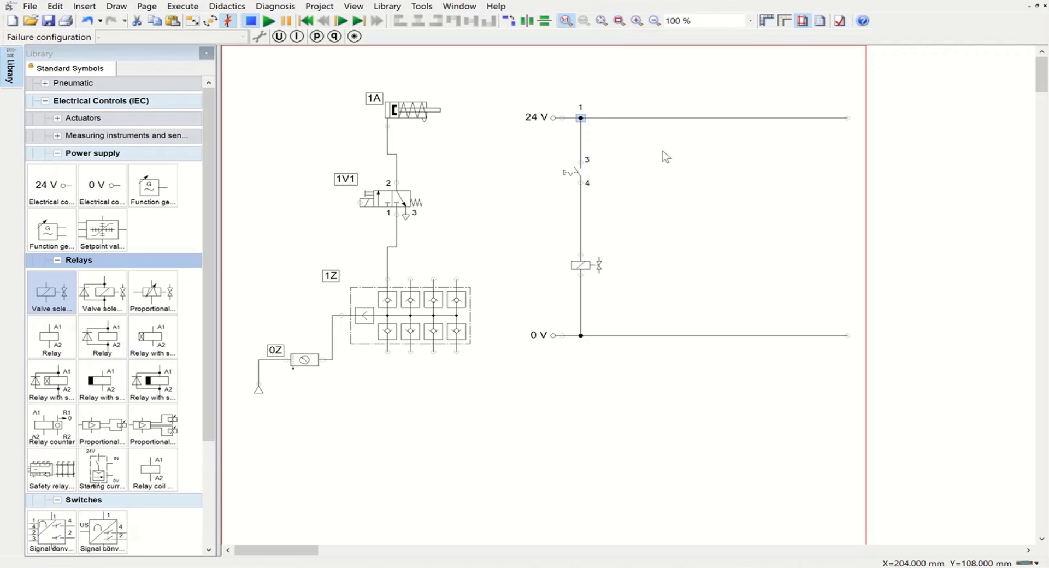
pyautogui.click(728, 201)
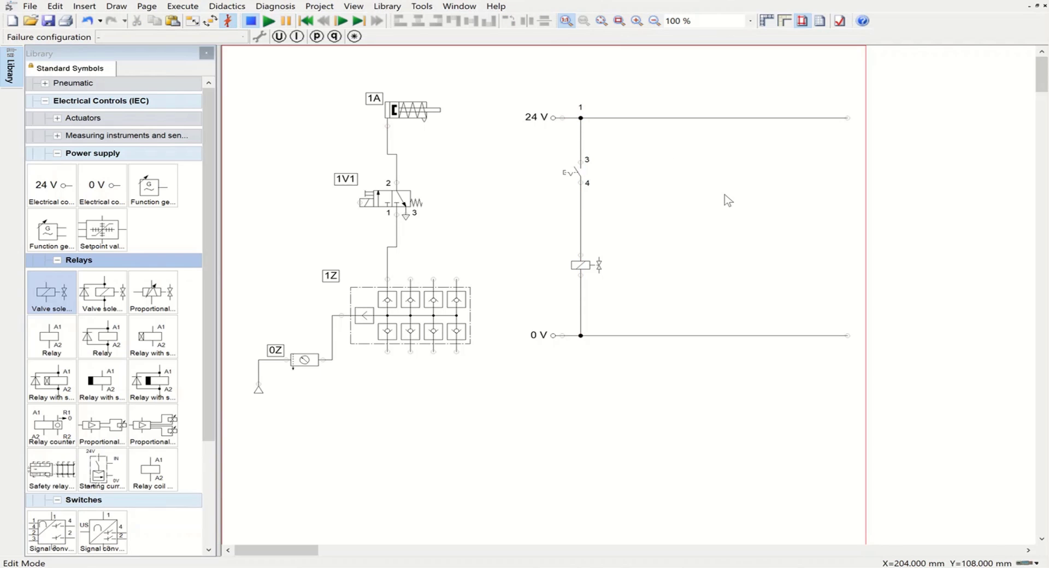
# Set the detent switch's identification to S1 and display it in the circuit
pyautogui.doubleClick(582, 174)
pyautogui.click(580, 170)
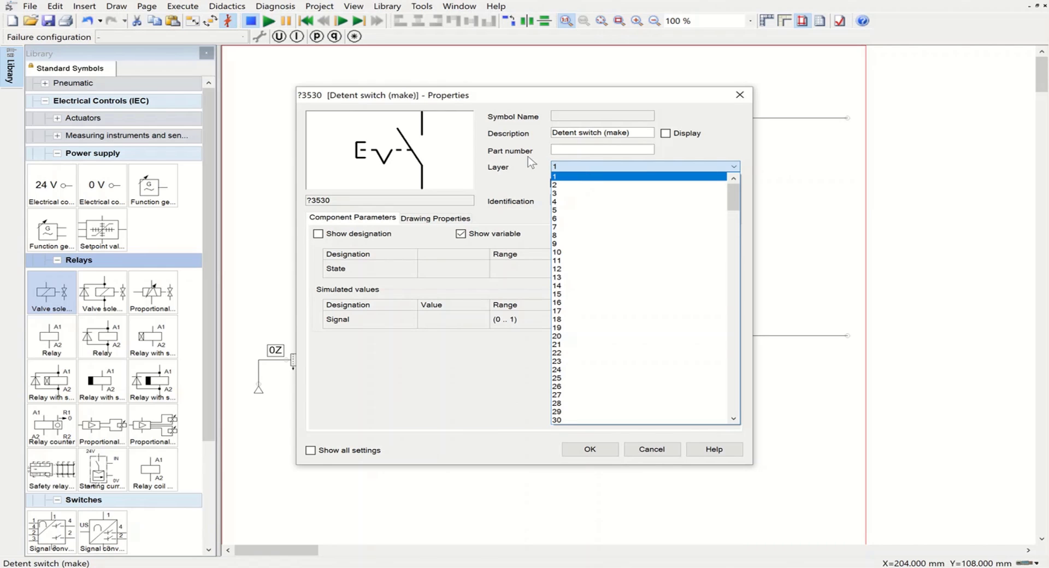
pyautogui.click(523, 170)
pyautogui.doubleClick(586, 198)
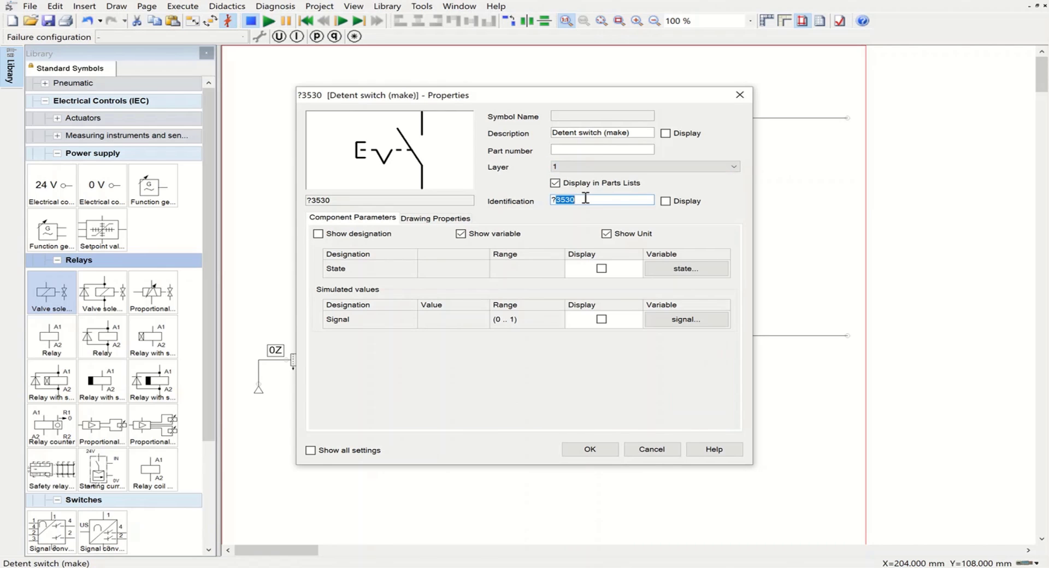
pyautogui.press('BackSpace')
pyautogui.press('BackSpace')
pyautogui.write('S1')
pyautogui.click(595, 449)
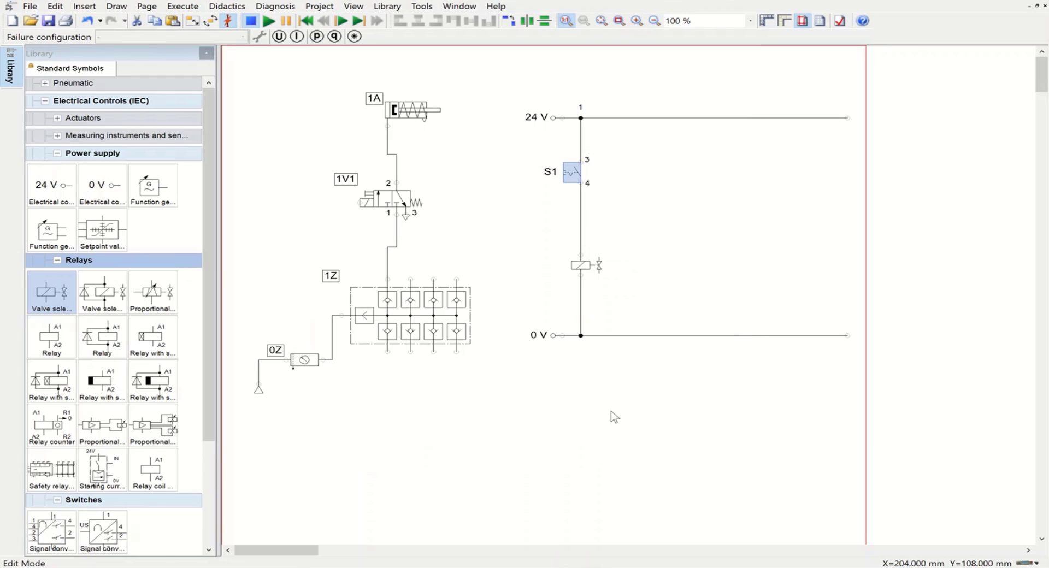
# Set the valve solenoid's identification to 1M1 and display it in the electrical circuit
pyautogui.doubleClick(583, 265)
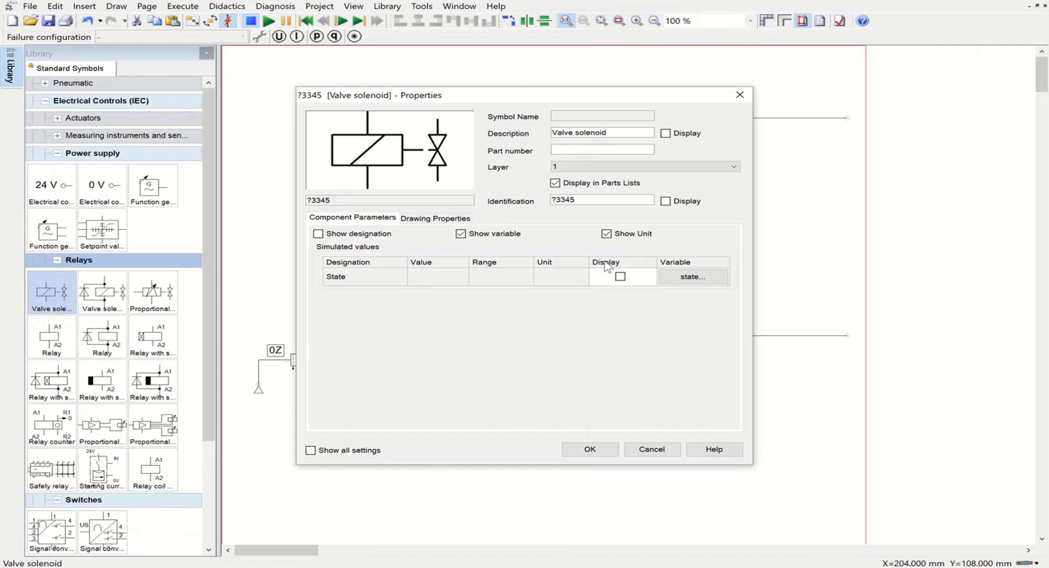
pyautogui.moveTo(582, 202); pyautogui.dragTo(504, 196)
pyautogui.write('1M1')
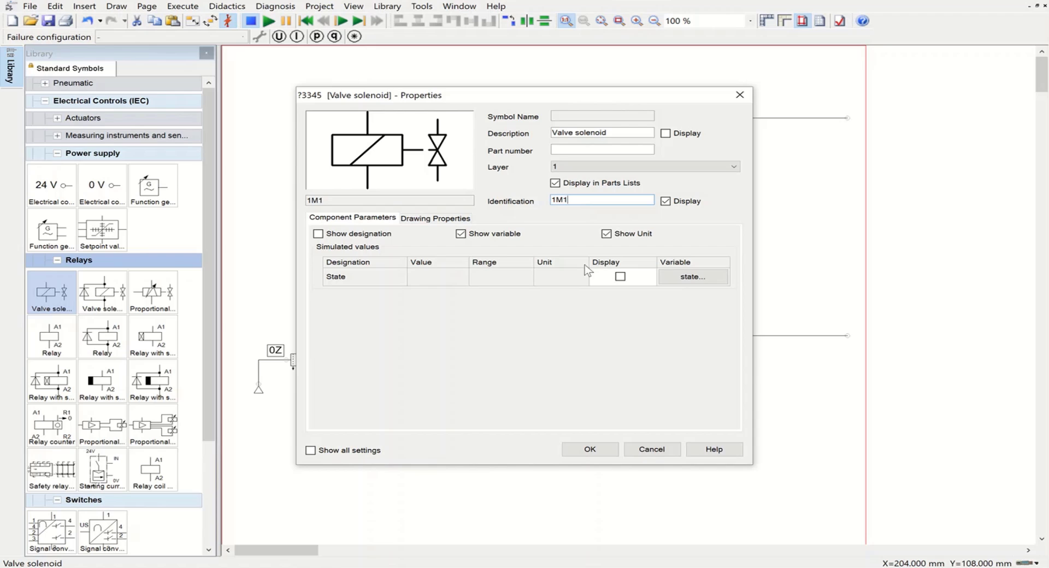
pyautogui.click(594, 450)
pyautogui.click(777, 441)
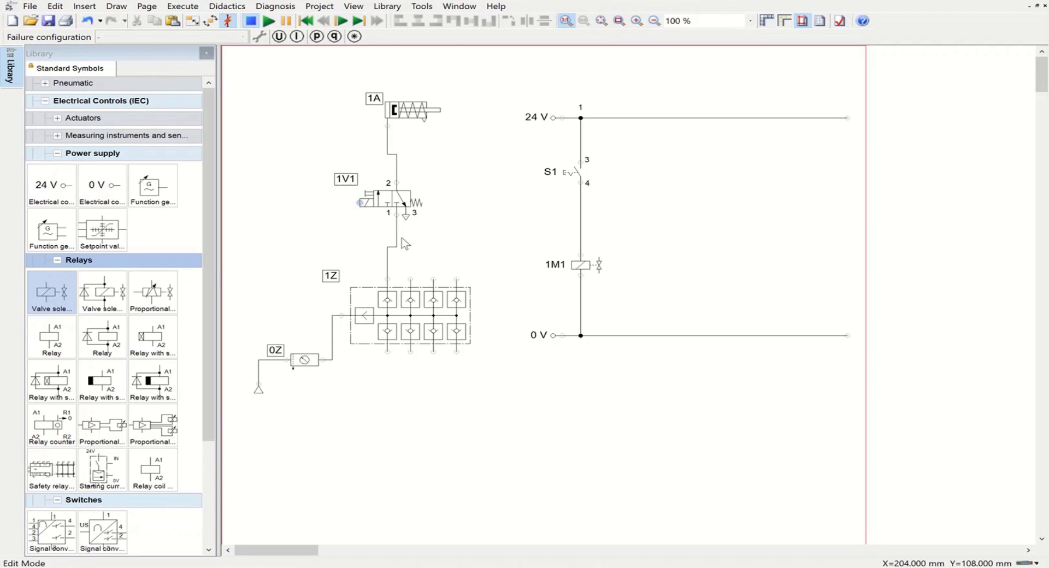
# Link the electric connector of valve 1V1's solenoid to 1M1, with its label displayed
pyautogui.doubleClick(360, 202)
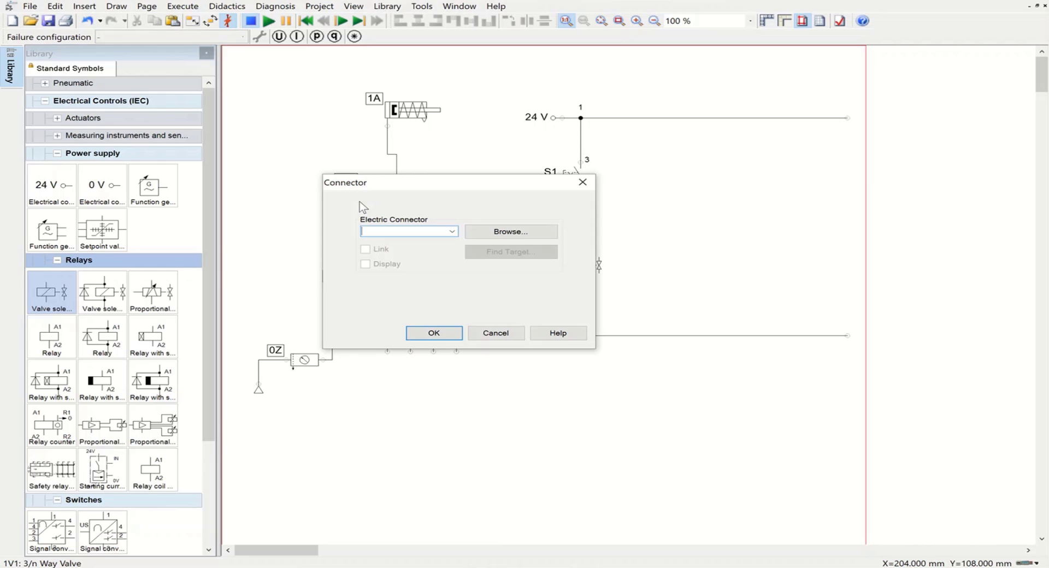
pyautogui.click(452, 232)
pyautogui.click(418, 241)
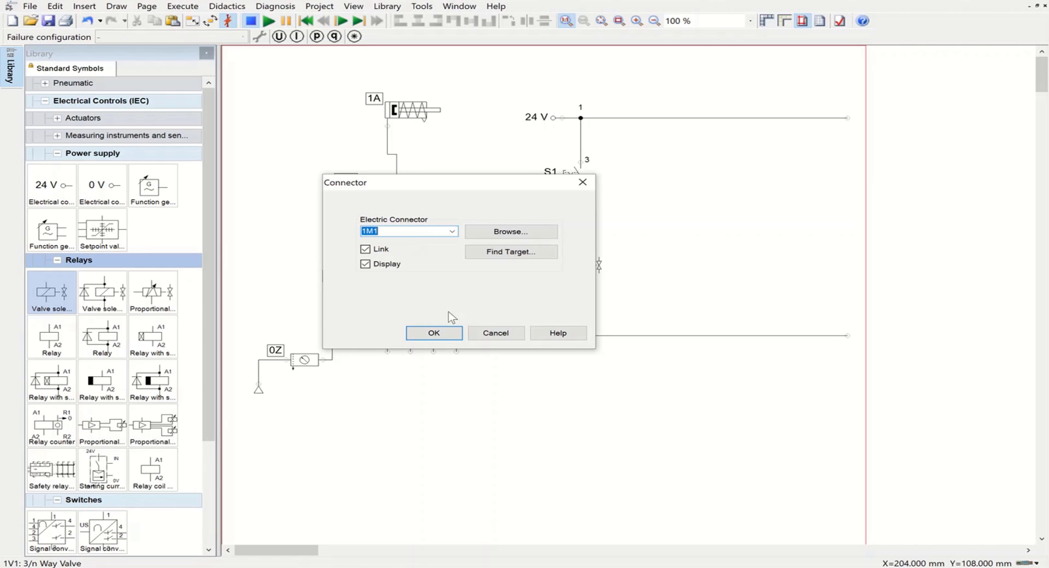
pyautogui.click(442, 333)
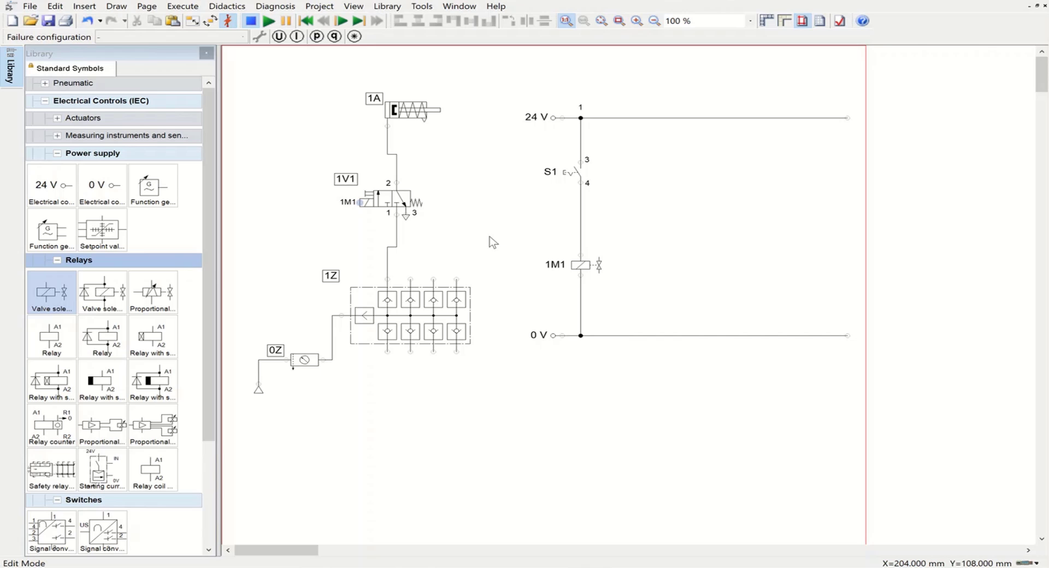
# Simulate the circuit, toggling detent switch S1 on and off twice to check the cylinder's movement, and end the simulation
pyautogui.click(270, 23)
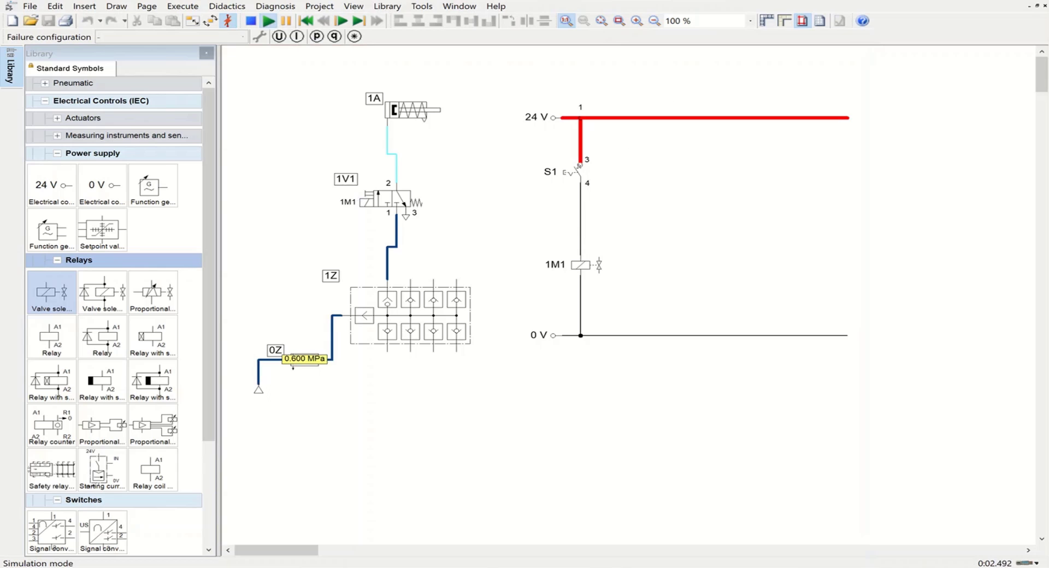
pyautogui.click(579, 165)
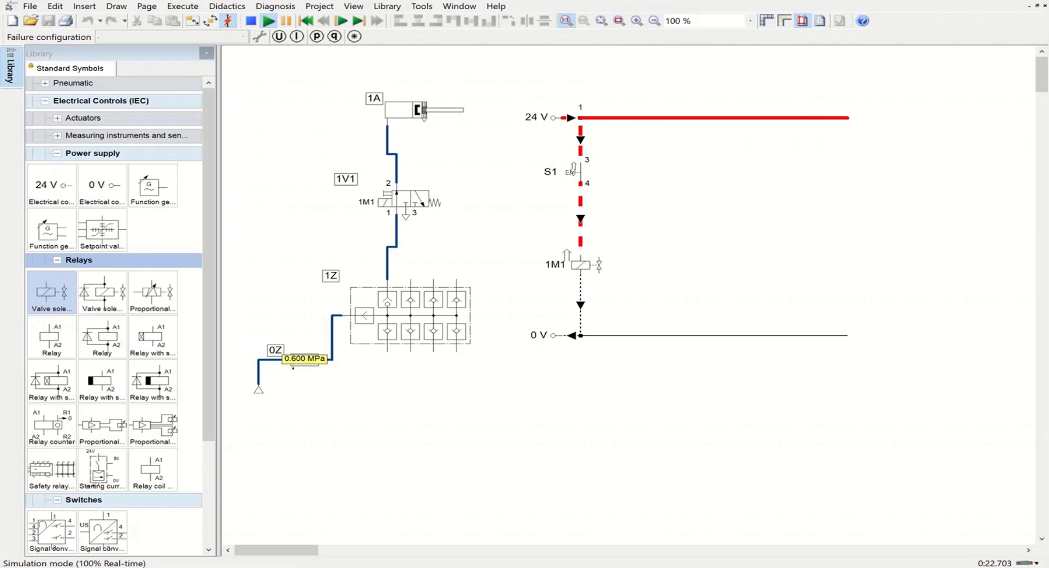
pyautogui.click(576, 169)
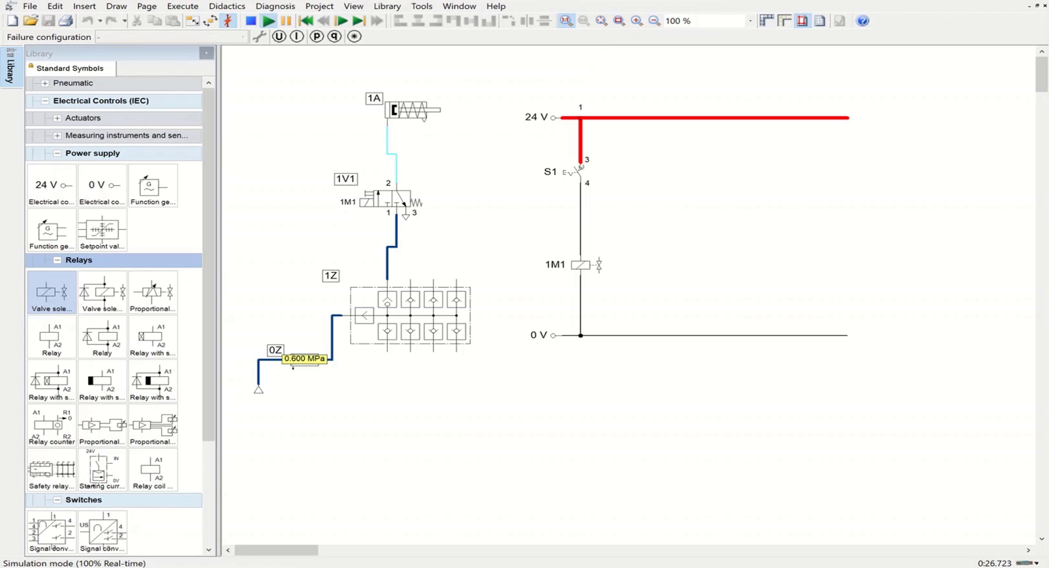
pyautogui.click(580, 168)
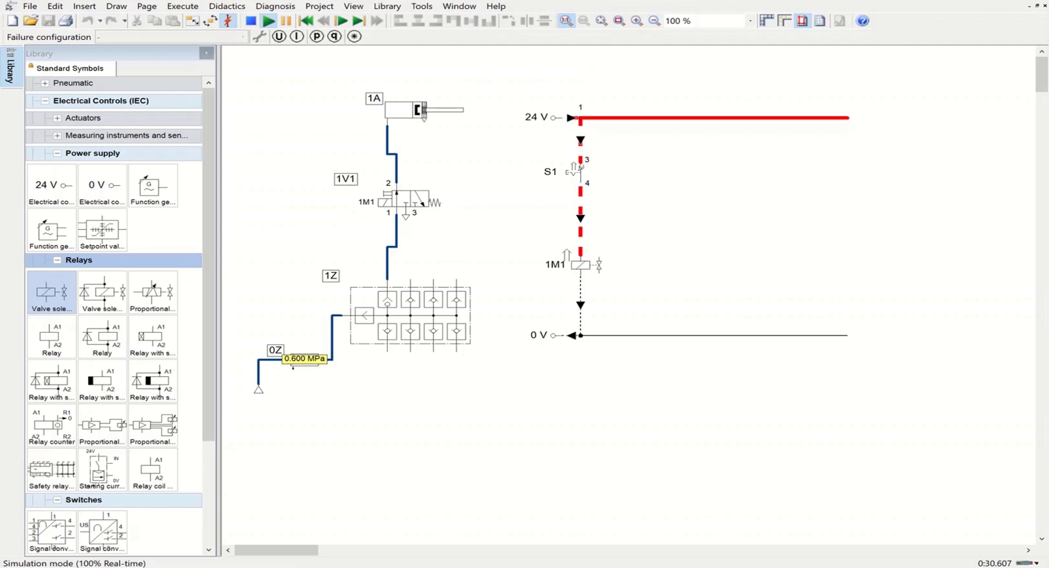
pyautogui.click(578, 168)
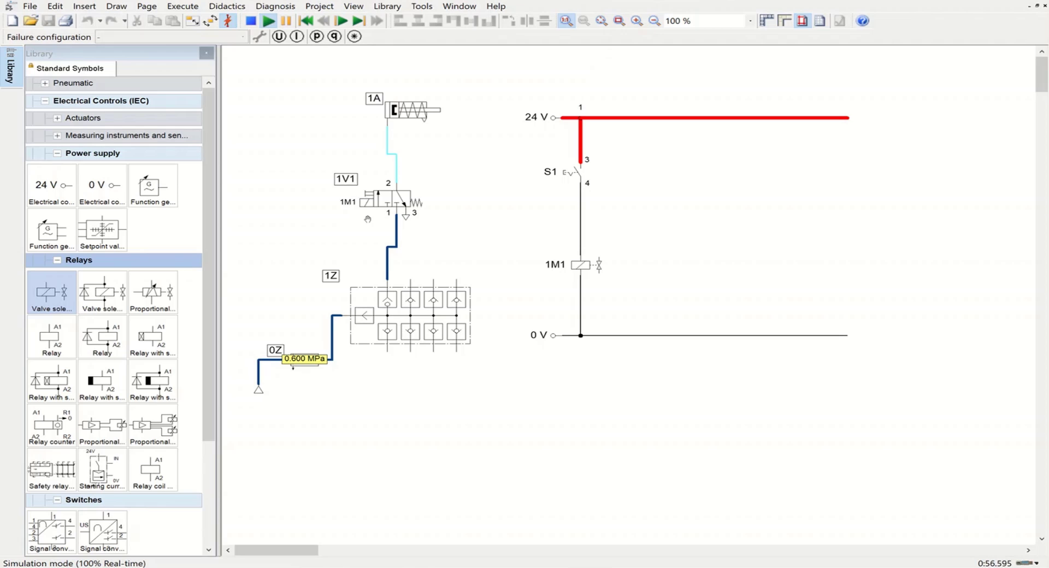
pyautogui.click(250, 21)
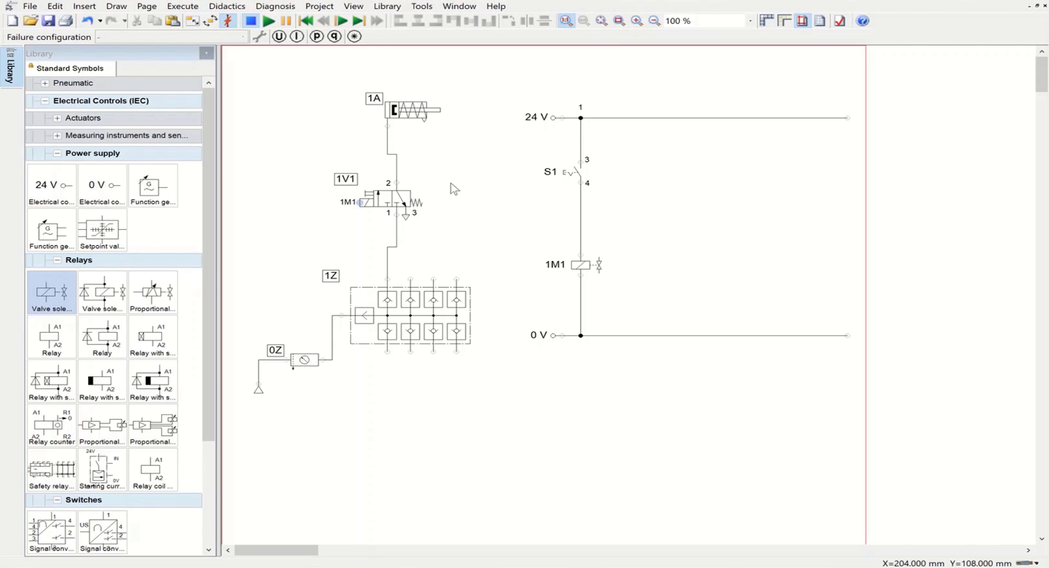
# Add an actuating label 1S2 to single-acting cylinder 1A with its start position at 0 mm
pyautogui.doubleClick(407, 116)
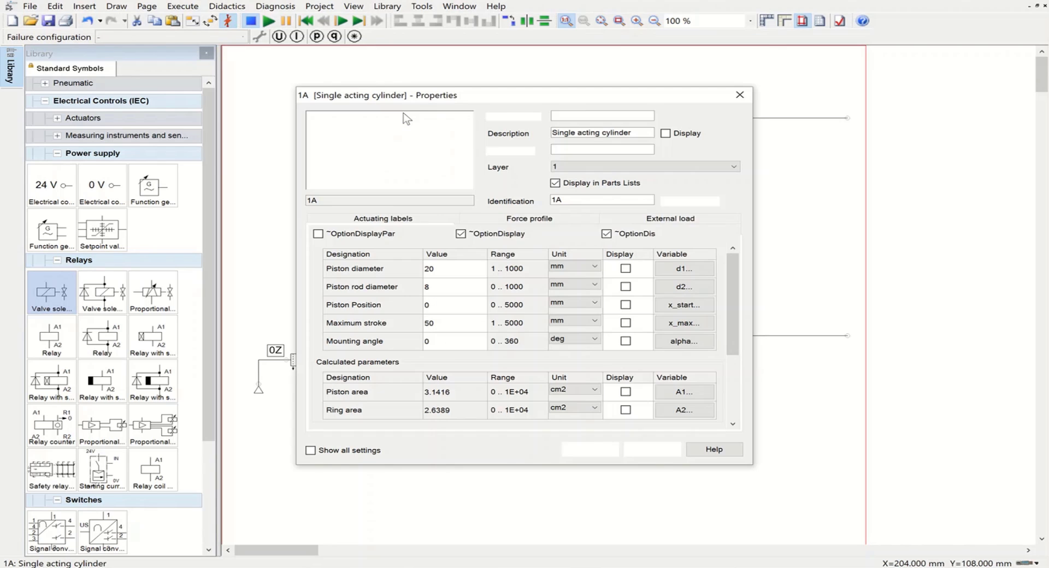
pyautogui.click(589, 220)
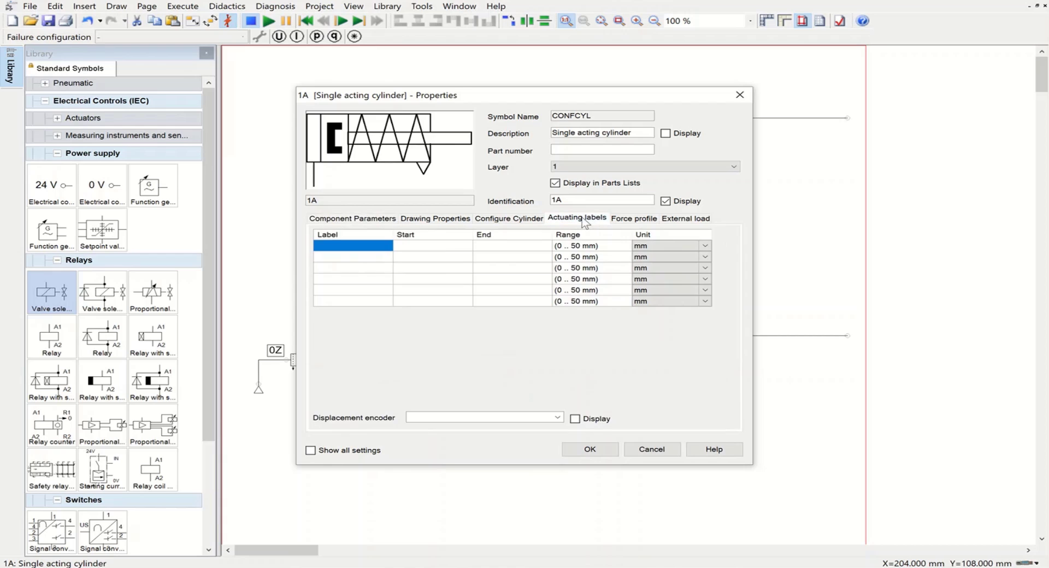
pyautogui.click(349, 245)
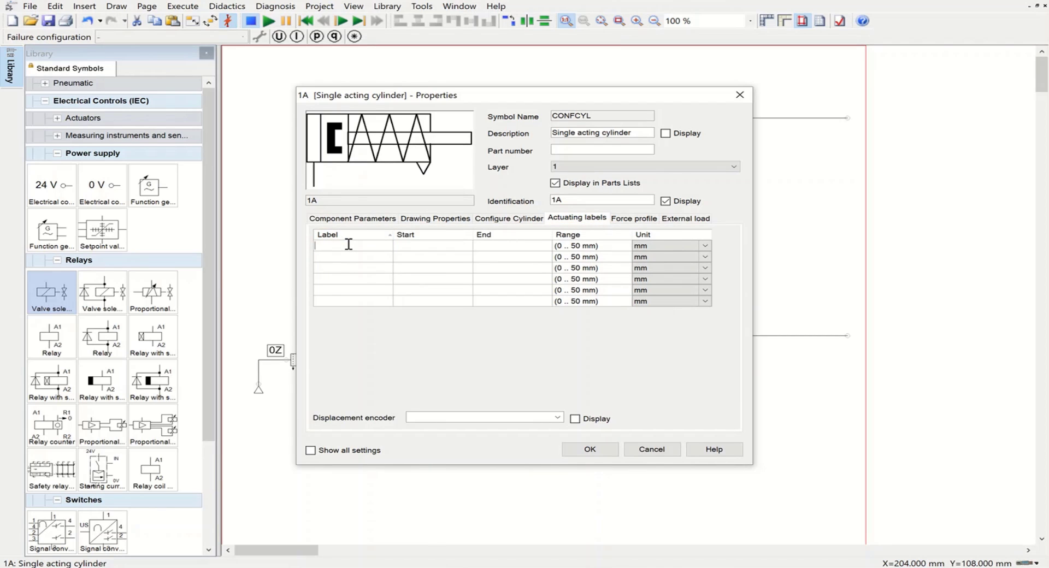
pyautogui.write('1S1')
pyautogui.press('BackSpace')
pyautogui.press('BackSpace')
pyautogui.write('1S1')
pyautogui.click(422, 247)
pyautogui.write('0')
pyautogui.click(333, 246)
pyautogui.click(334, 244)
pyautogui.press('BackSpace')
pyautogui.write('2')
# Add a second actuating label 1S3 to cylinder 1A with its start position at 50 mm
pyautogui.click(332, 258)
pyautogui.write('1S3')
pyautogui.click(401, 258)
pyautogui.write('50')
pyautogui.click(590, 449)
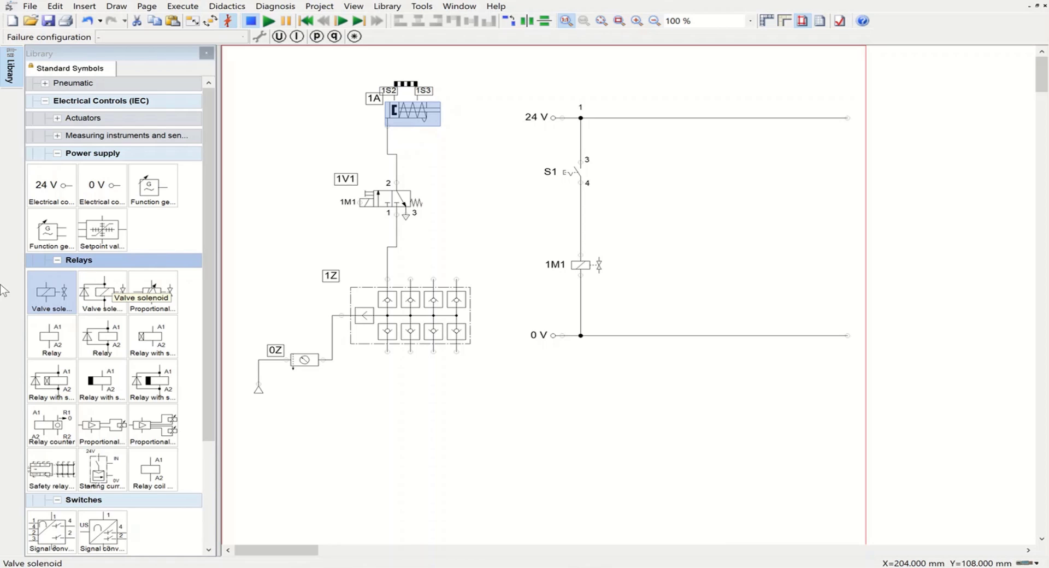
# Place two make switches side by side between the supply rails, in line with detent switch S1
pyautogui.click(57, 153)
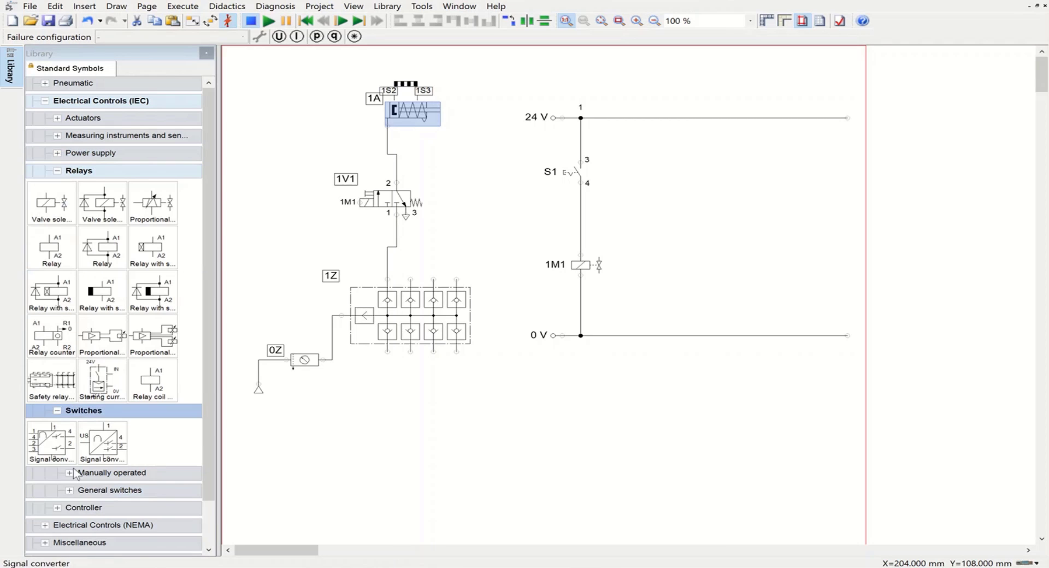
pyautogui.click(70, 491)
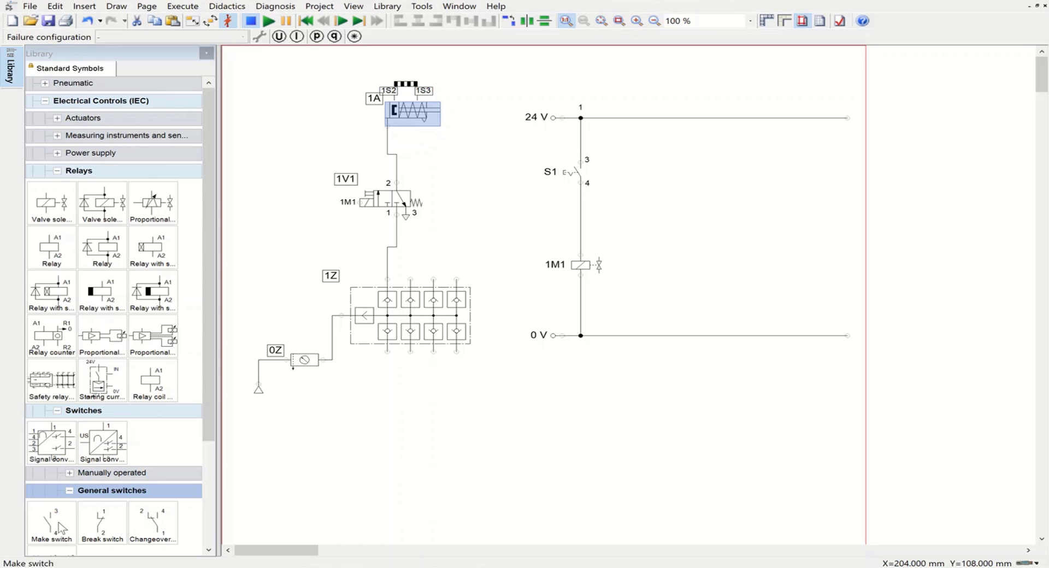
pyautogui.moveTo(58, 523); pyautogui.dragTo(672, 177)
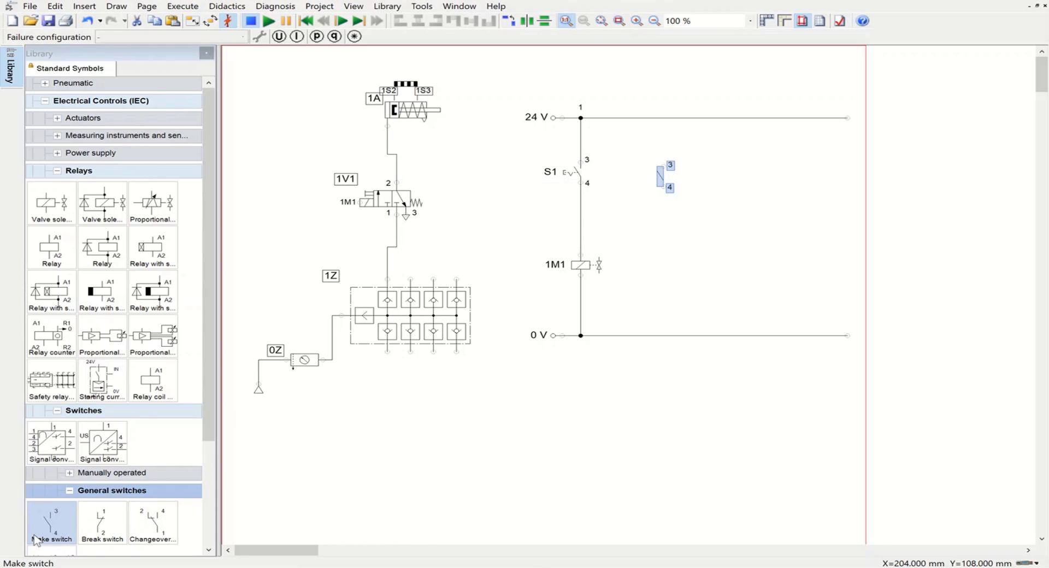
pyautogui.moveTo(39, 527)
pyautogui.mouseDown()
pyautogui.moveTo(611, 306)
pyautogui.moveTo(721, 196)
pyautogui.moveTo(707, 188)
pyautogui.mouseUp()
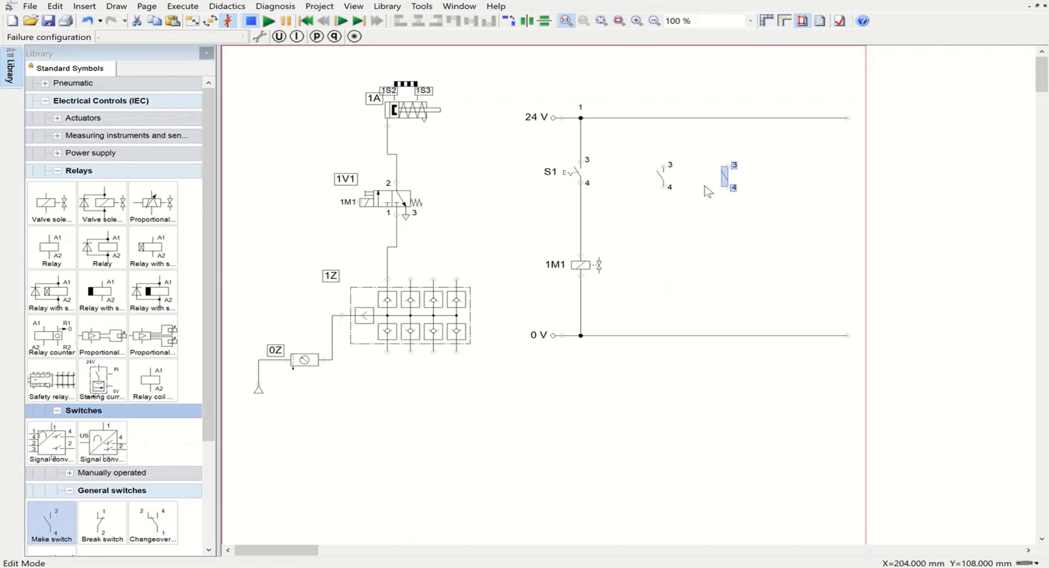
pyautogui.click(694, 171)
pyautogui.moveTo(635, 147)
pyautogui.mouseDown()
pyautogui.moveTo(718, 178)
pyautogui.moveTo(758, 211)
pyautogui.mouseUp()
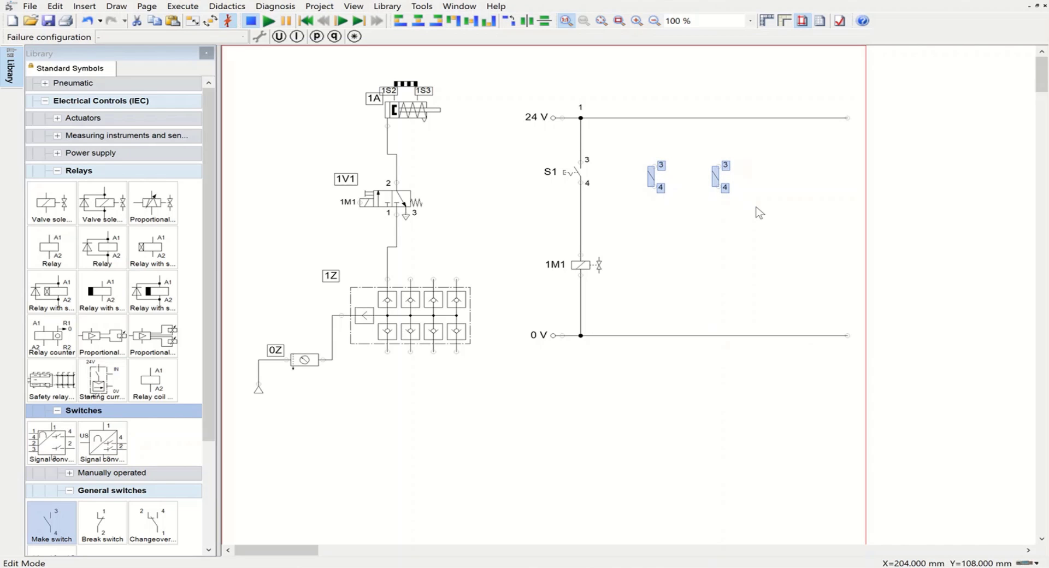
pyautogui.press('Left')
pyautogui.press('Left')
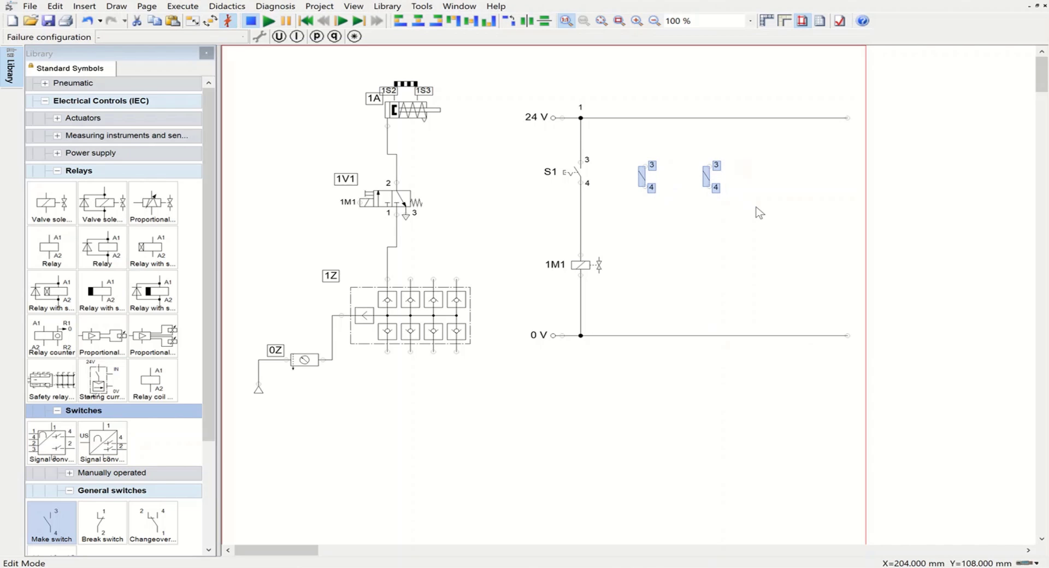
pyautogui.press('Up')
pyautogui.click(803, 206)
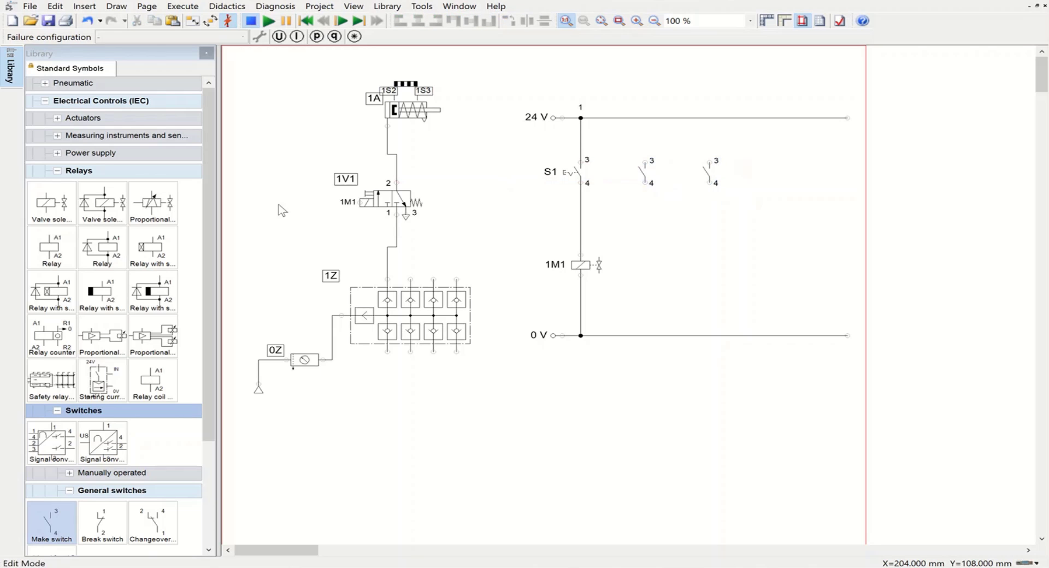
# Place a lamp below each of the two make switches so that each lamp connects to its switch
pyautogui.click(113, 170)
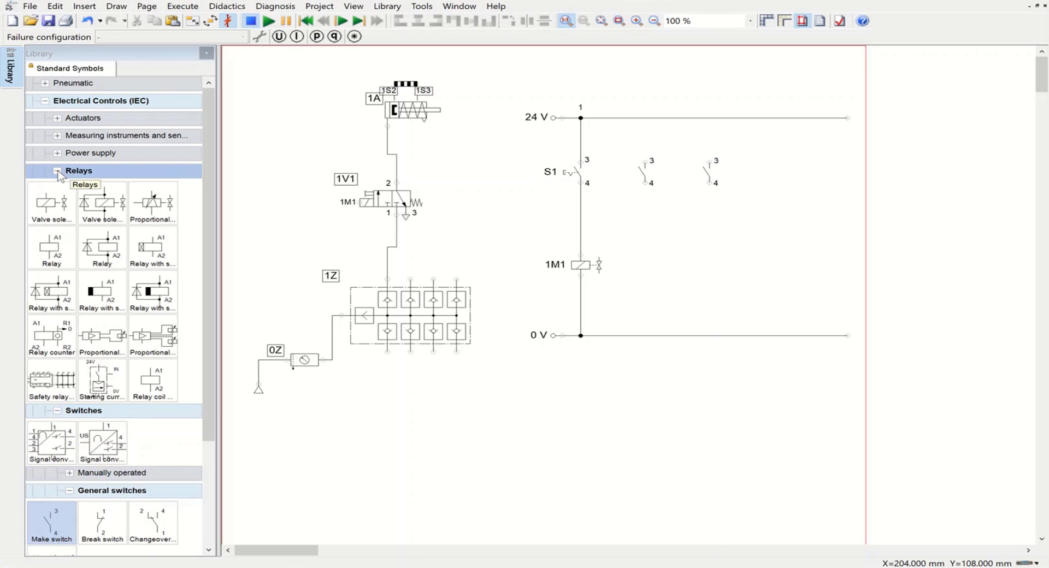
pyautogui.click(57, 136)
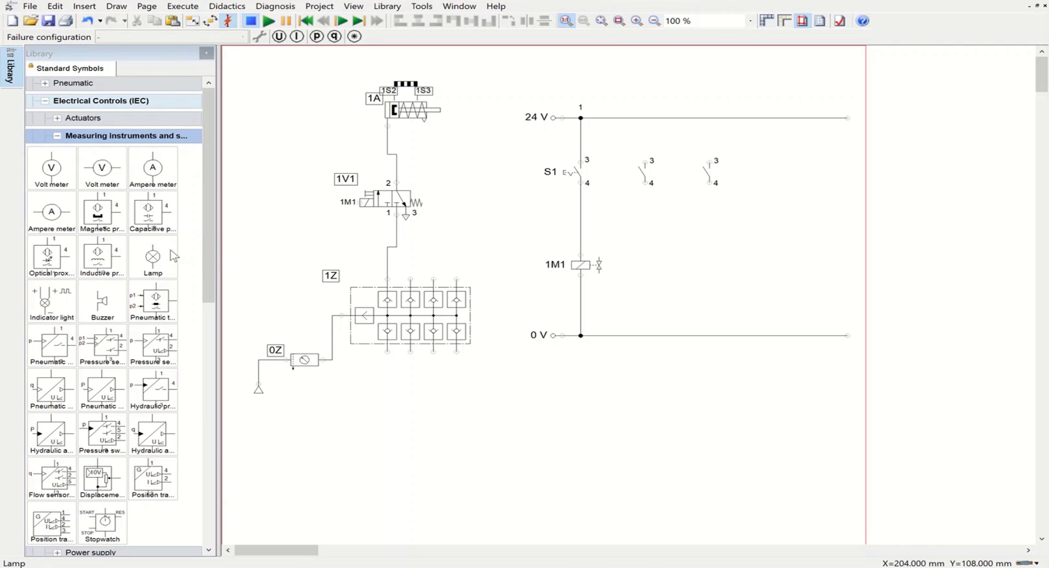
pyautogui.moveTo(166, 253); pyautogui.dragTo(658, 249)
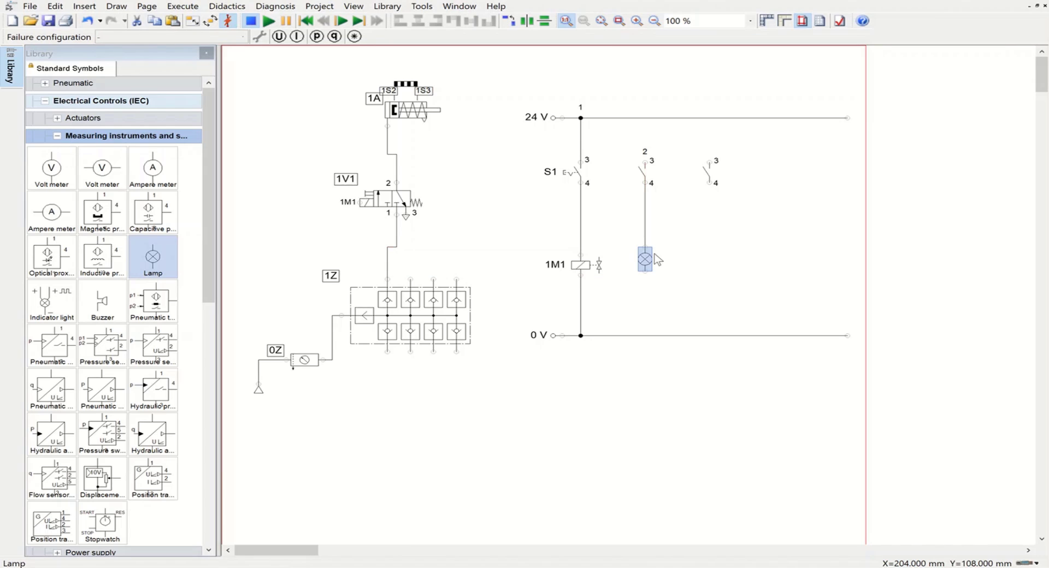
pyautogui.moveTo(161, 266); pyautogui.dragTo(727, 270)
pyautogui.click(727, 269)
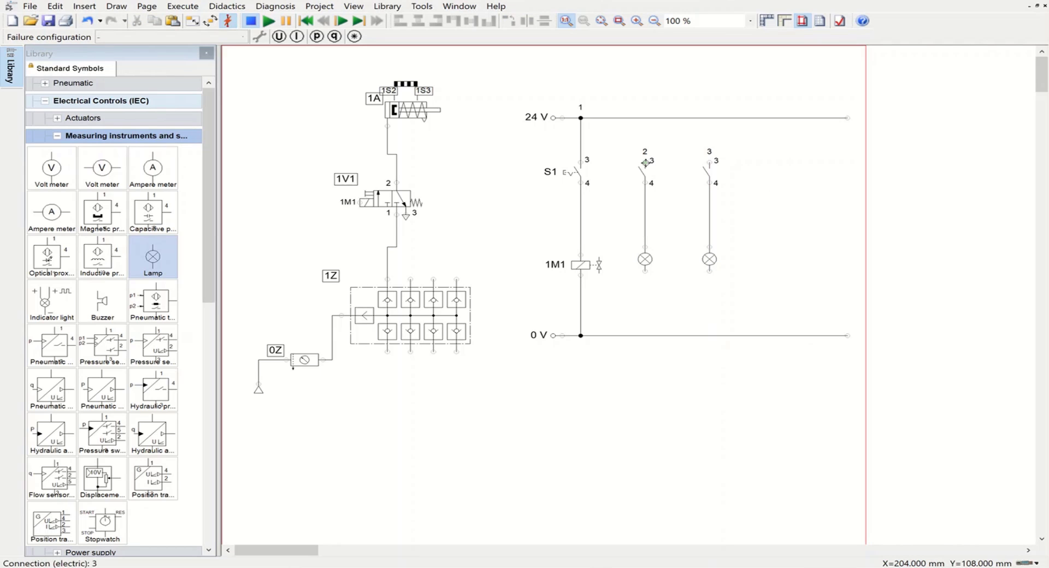
# Wire both make switches to the 24 V rail and both lamps to the 0 V rail
pyautogui.moveTo(645, 162); pyautogui.dragTo(645, 118)
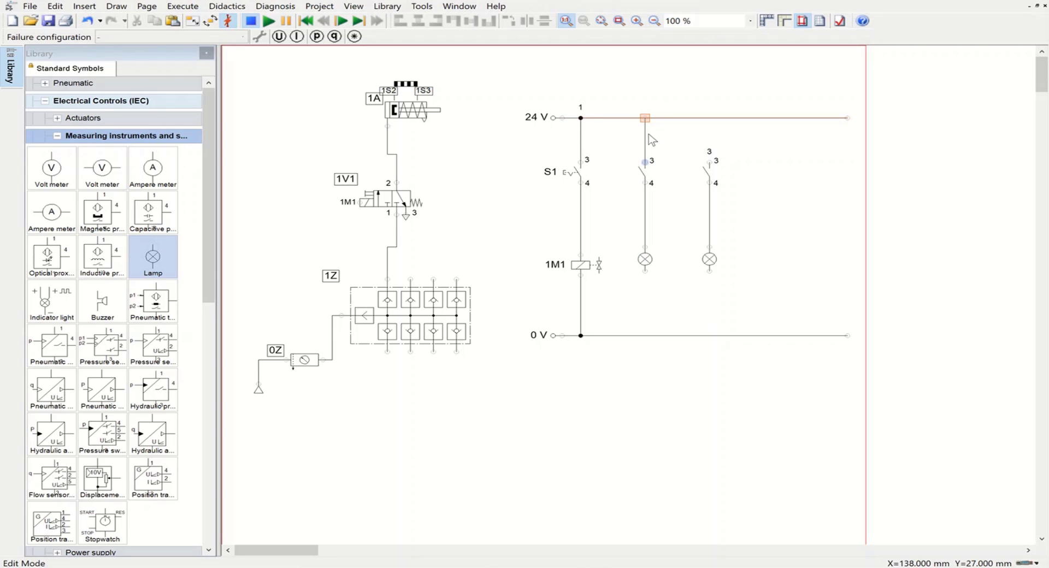
pyautogui.click(645, 135)
pyautogui.moveTo(647, 162); pyautogui.dragTo(645, 118)
pyautogui.moveTo(709, 161); pyautogui.dragTo(710, 118)
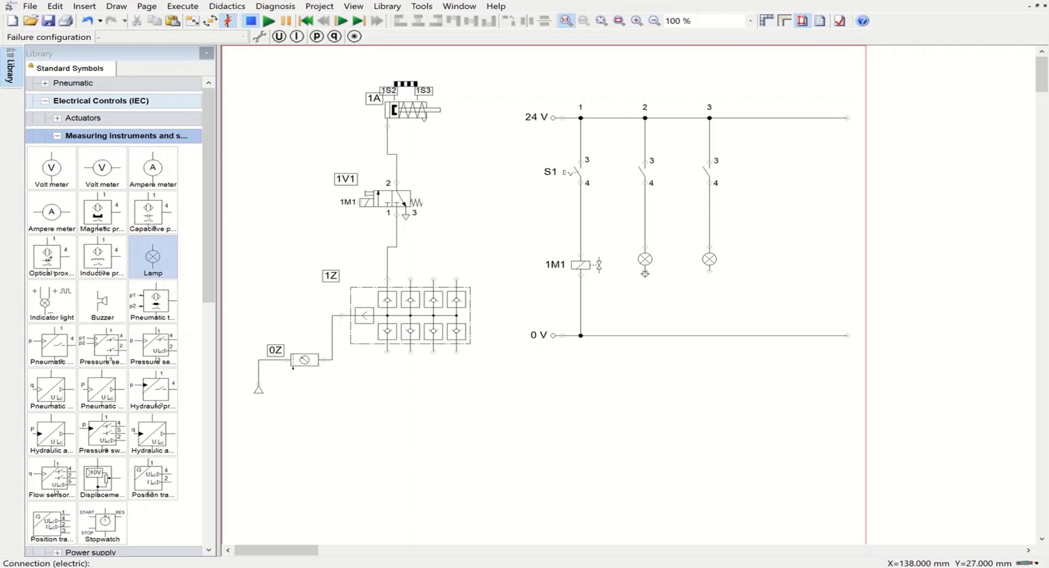
pyautogui.moveTo(644, 273); pyautogui.dragTo(647, 335)
pyautogui.moveTo(709, 273); pyautogui.dragTo(709, 336)
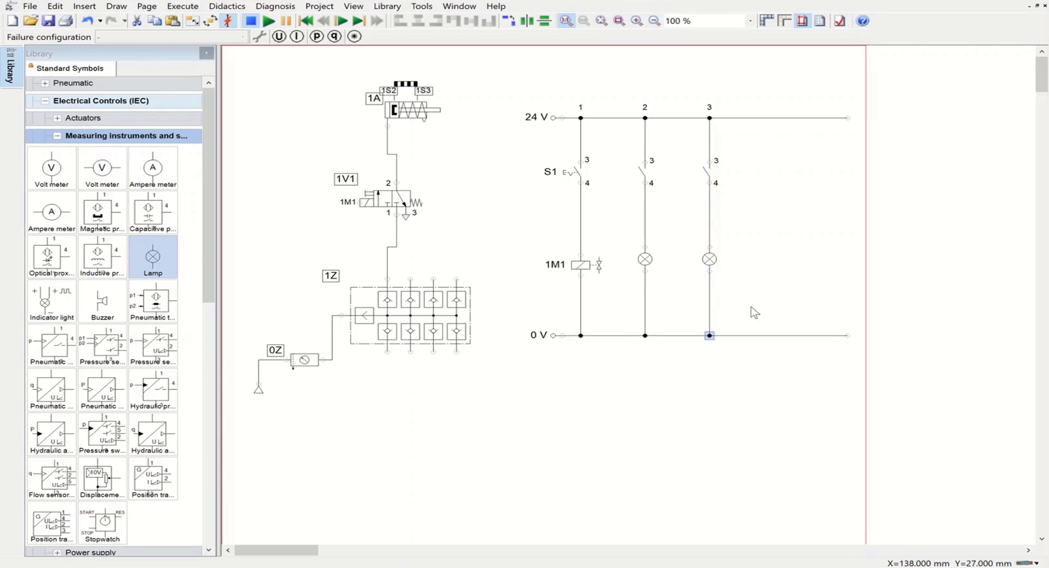
# Link the make switch in current path 2 to limit switch 1S2, with its label displayed
pyautogui.doubleClick(646, 173)
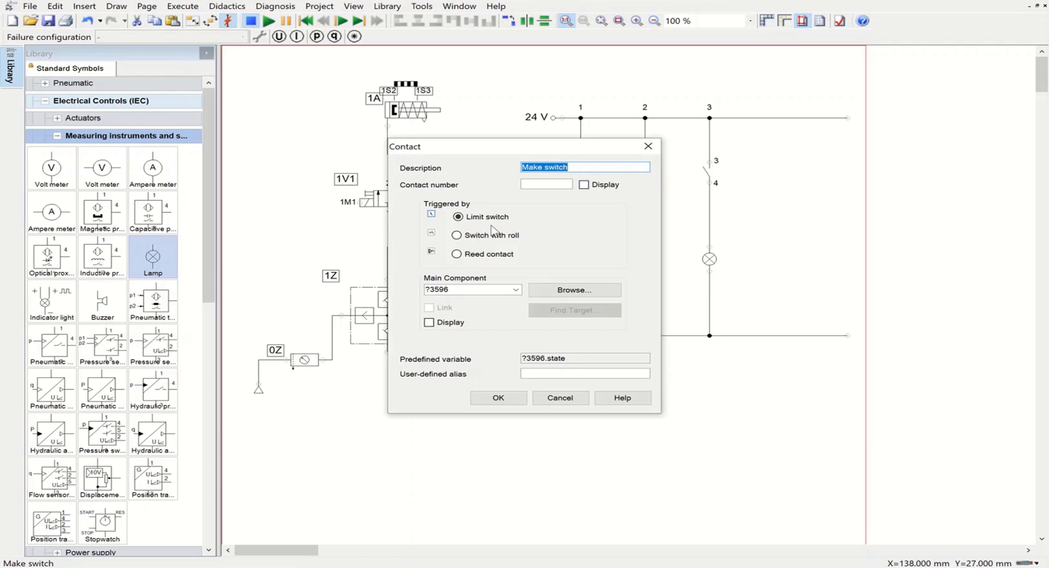
pyautogui.click(515, 290)
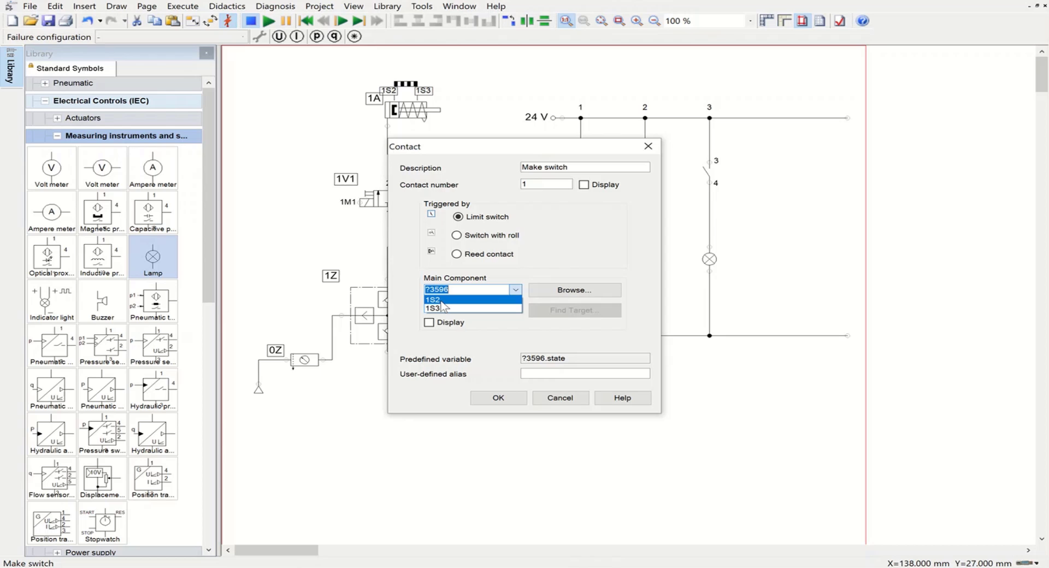
pyautogui.click(441, 301)
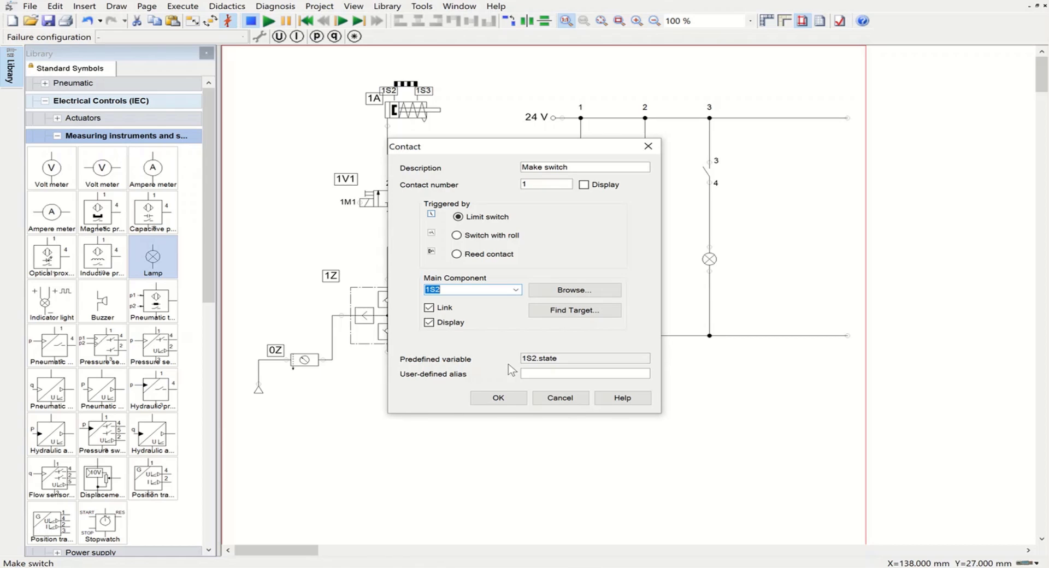
pyautogui.click(501, 399)
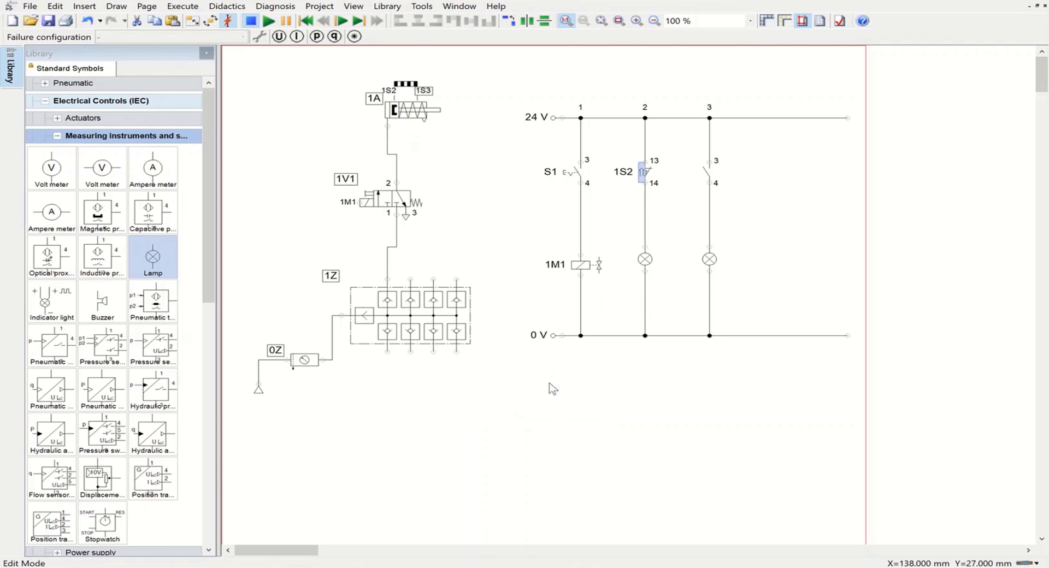
pyautogui.click(806, 194)
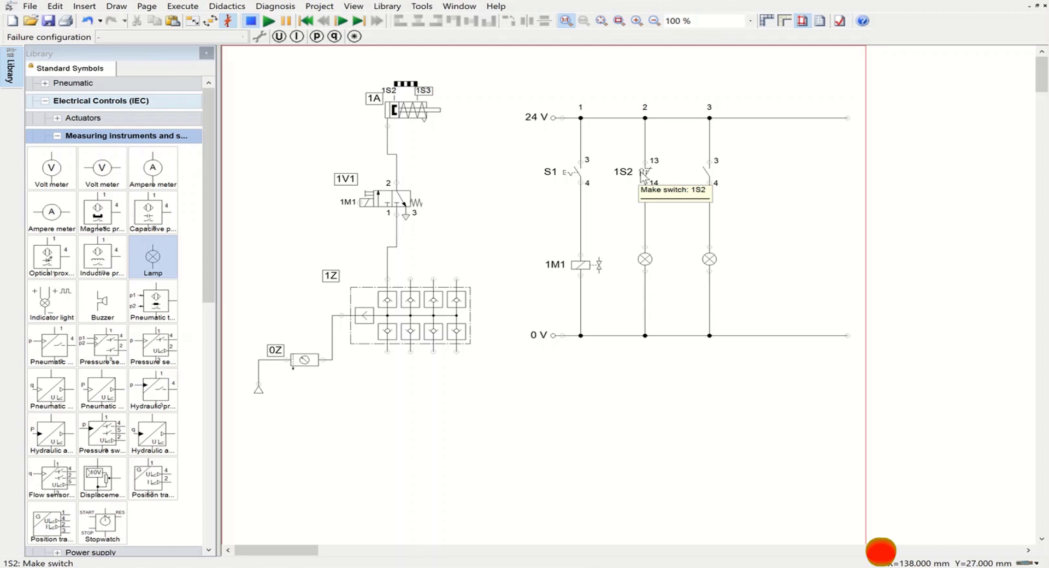
# Link the make switch in current path 3 to limit switch 1S3, with its label displayed
pyautogui.doubleClick(704, 173)
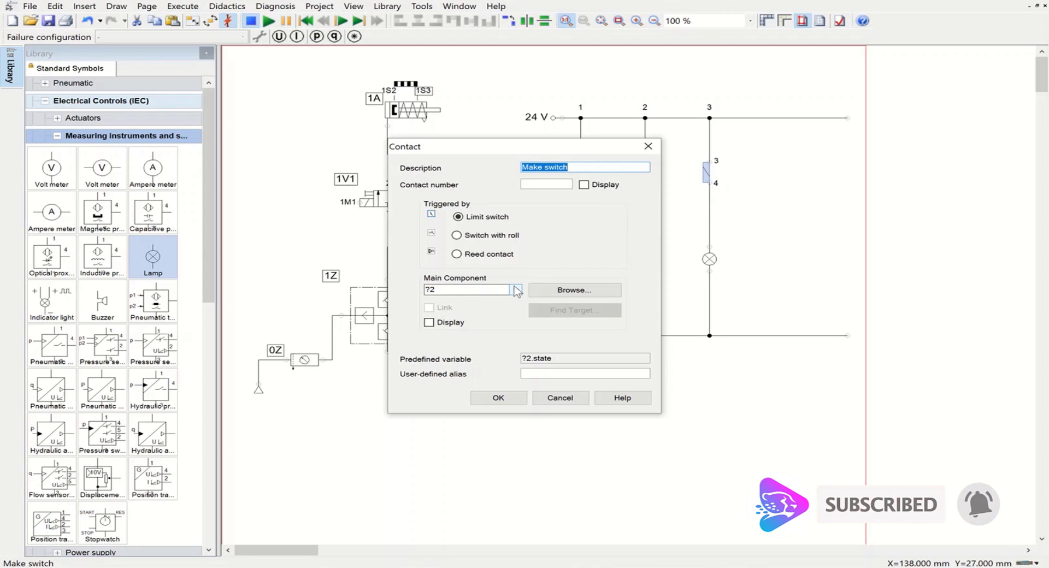
pyautogui.click(465, 289)
pyautogui.click(448, 309)
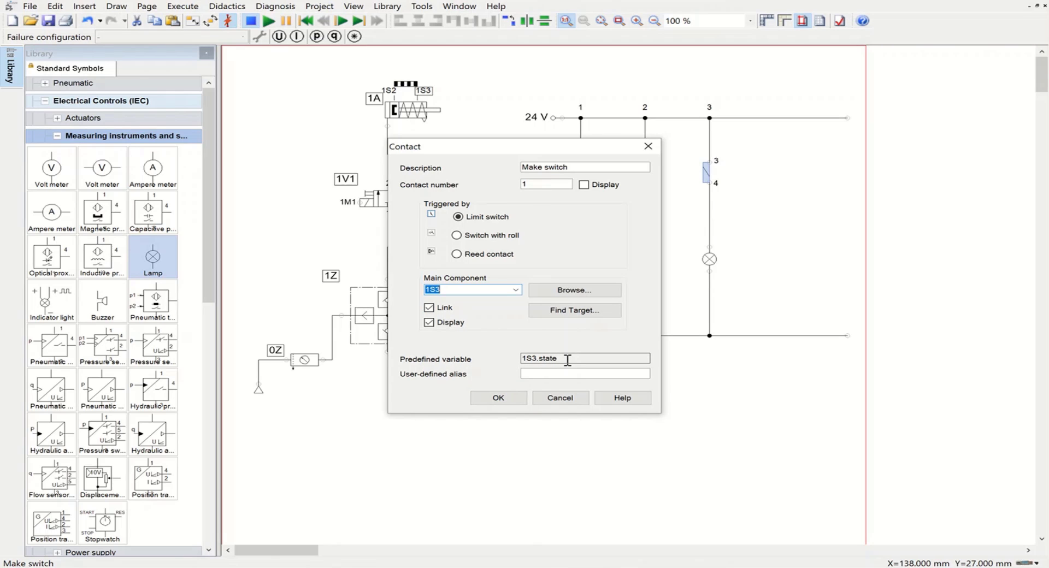
pyautogui.click(505, 398)
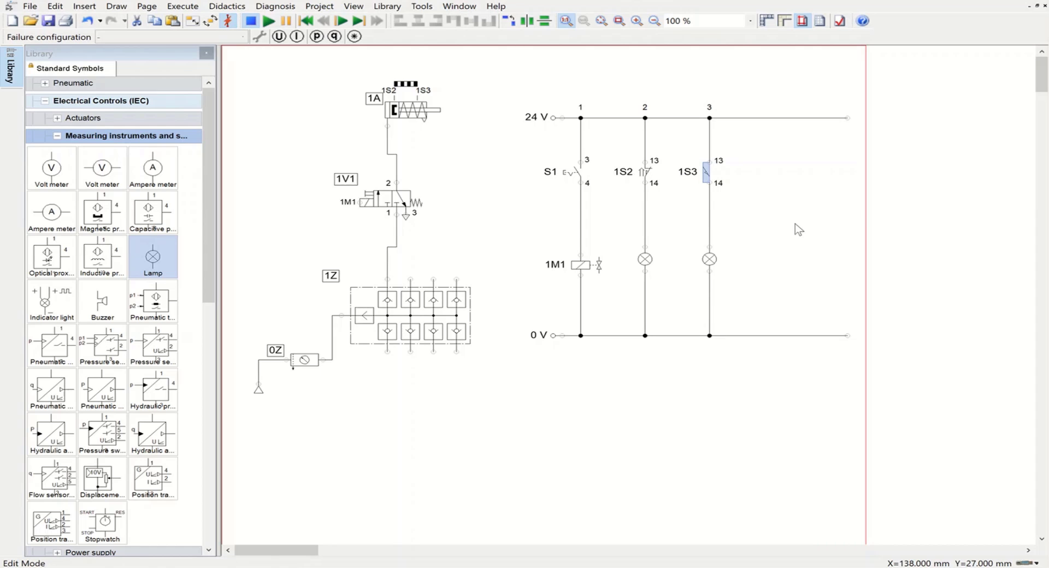
# Set the signal color of the lamp in current path 2 to red and identify it as L1, with its label displayed
pyautogui.doubleClick(646, 261)
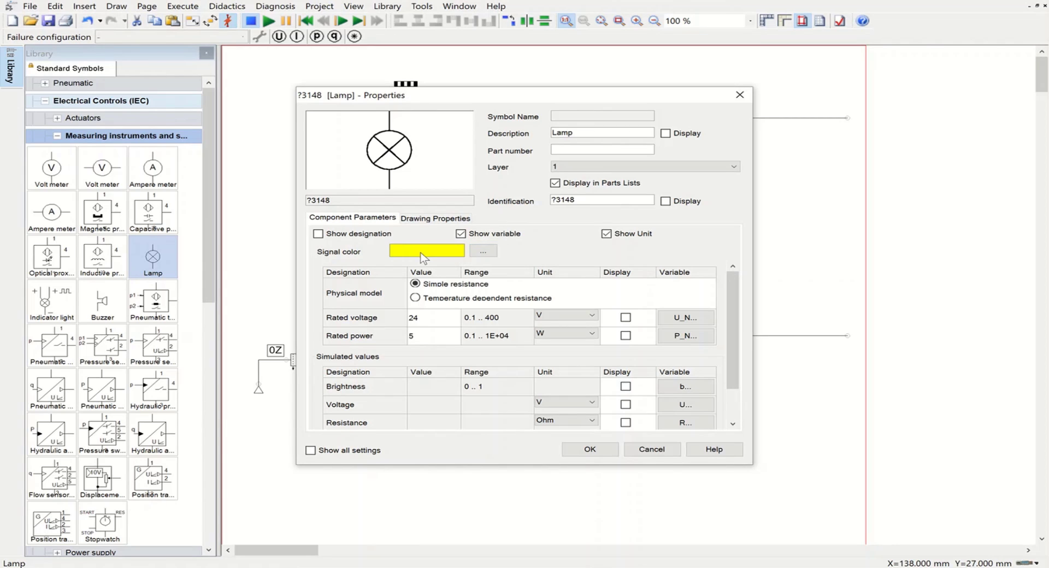
pyautogui.click(493, 255)
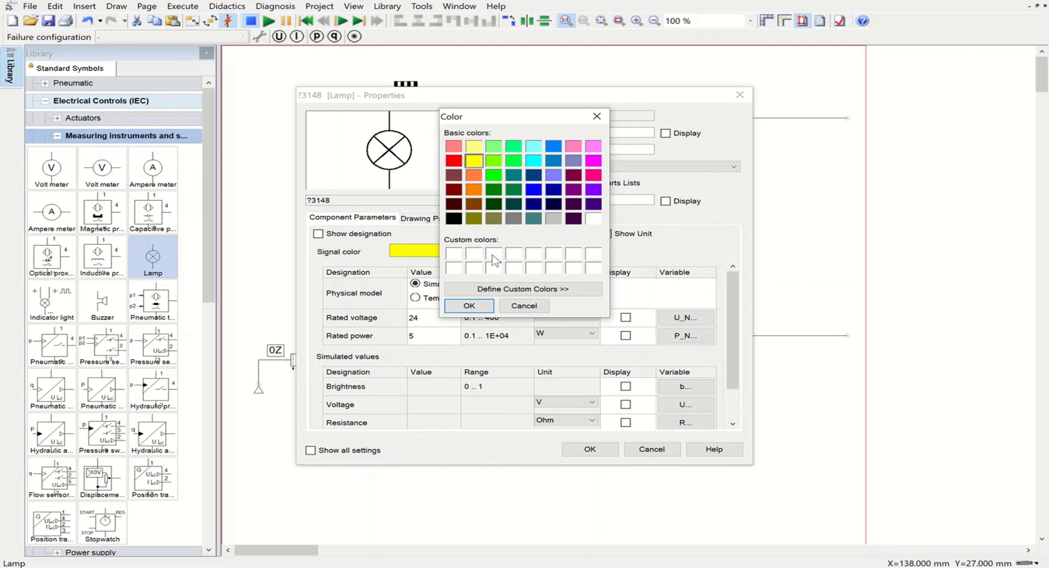
pyautogui.click(454, 161)
pyautogui.click(469, 306)
pyautogui.click(604, 203)
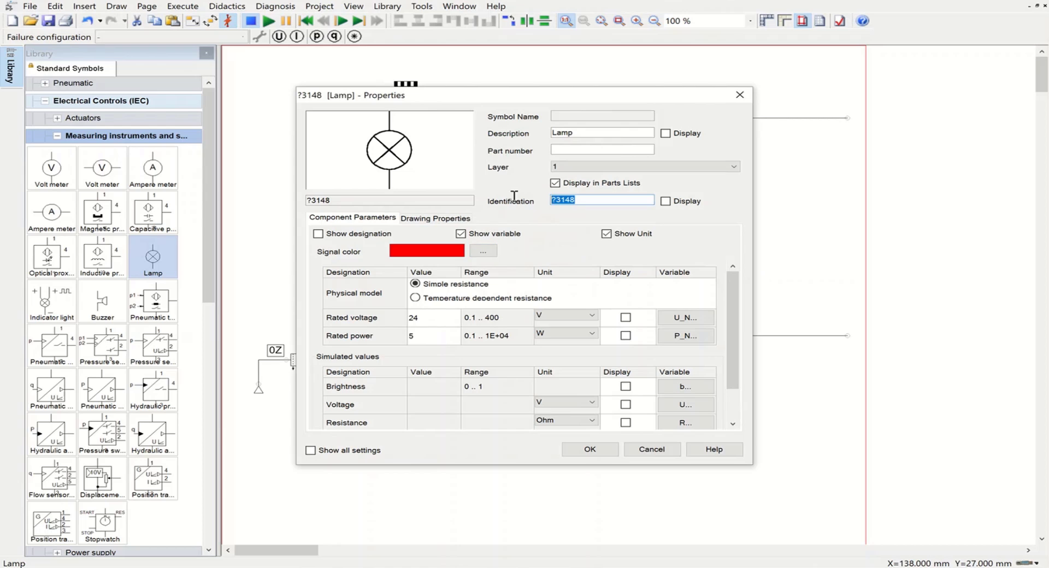
pyautogui.write('L1')
pyautogui.click(590, 449)
# Identify the lamp in current path 3 as L2, with its label displayed
pyautogui.moveTo(153, 257); pyautogui.dragTo(708, 258)
pyautogui.doubleClick(709, 258)
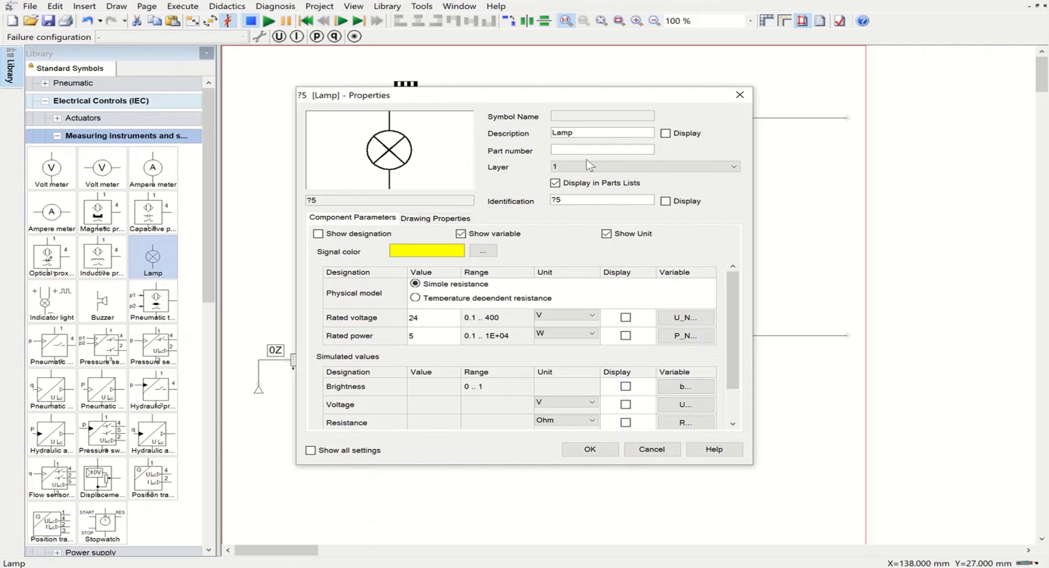
pyautogui.doubleClick(580, 197)
pyautogui.write('L2')
pyautogui.click(590, 449)
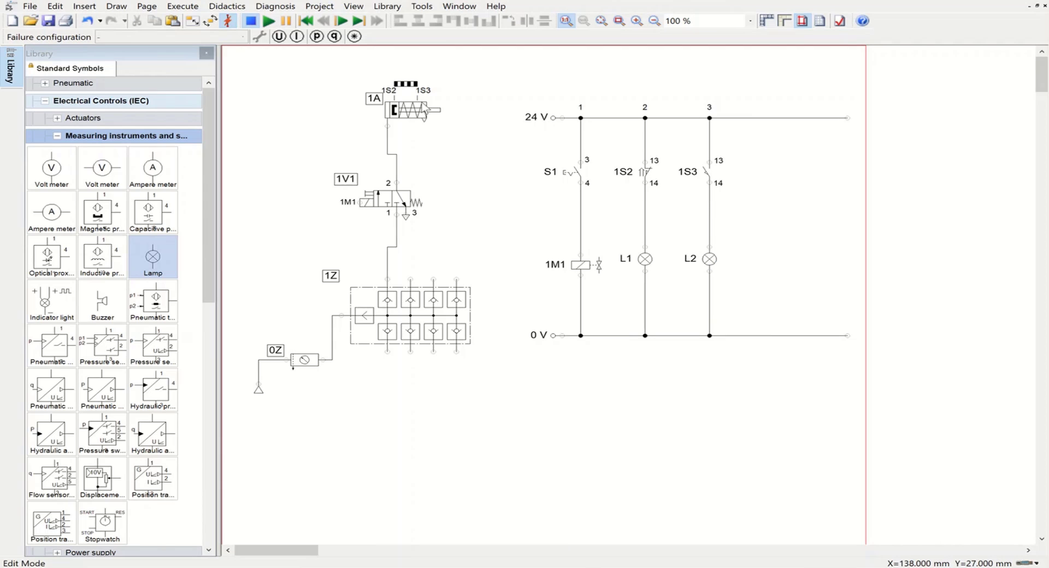
# Simulate the circuit, actuate switch S1 to check the cylinder and both lamps, and stop the simulation
pyautogui.click(269, 21)
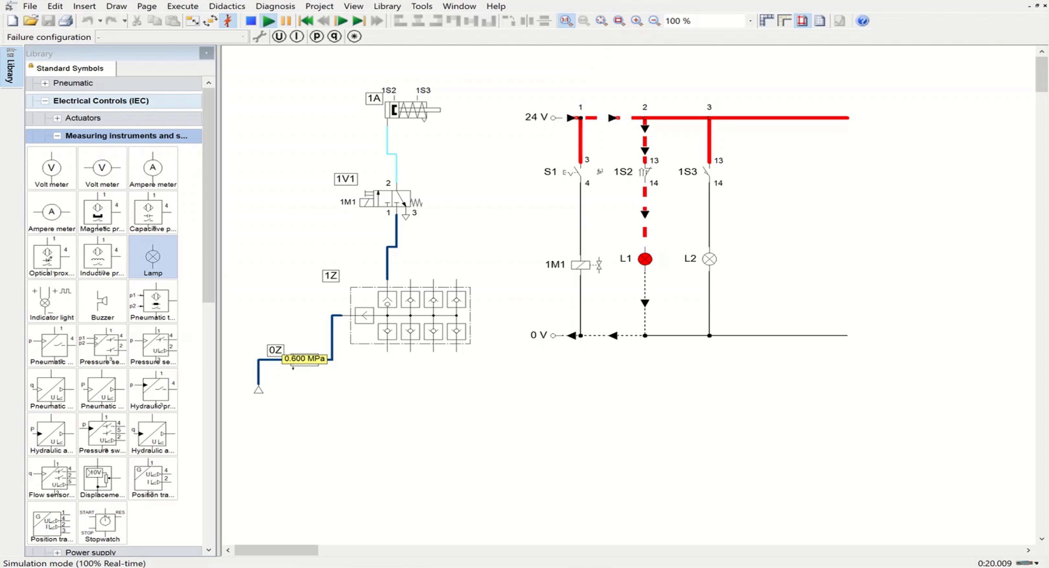
pyautogui.click(577, 169)
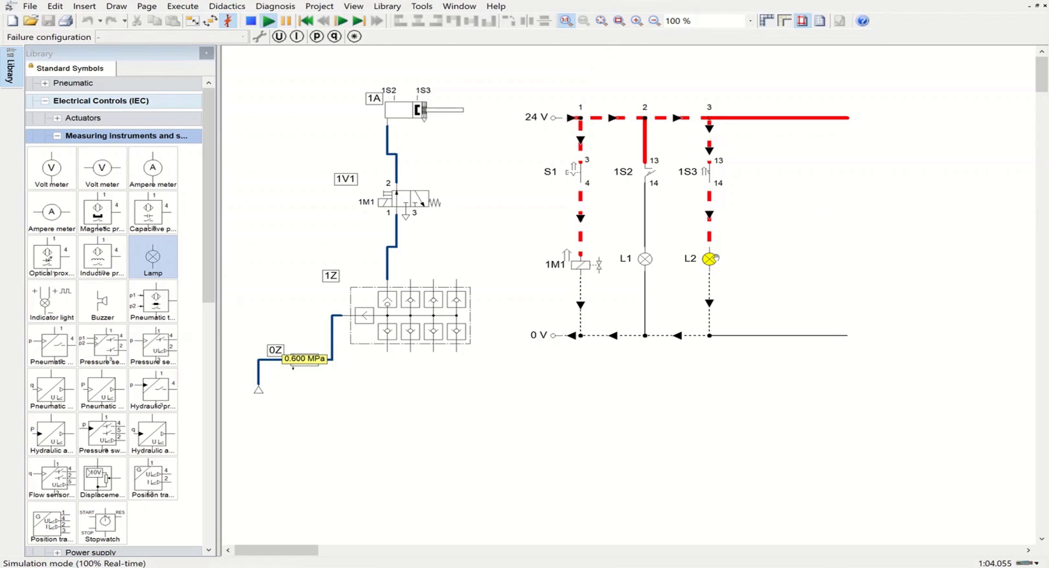
pyautogui.click(249, 25)
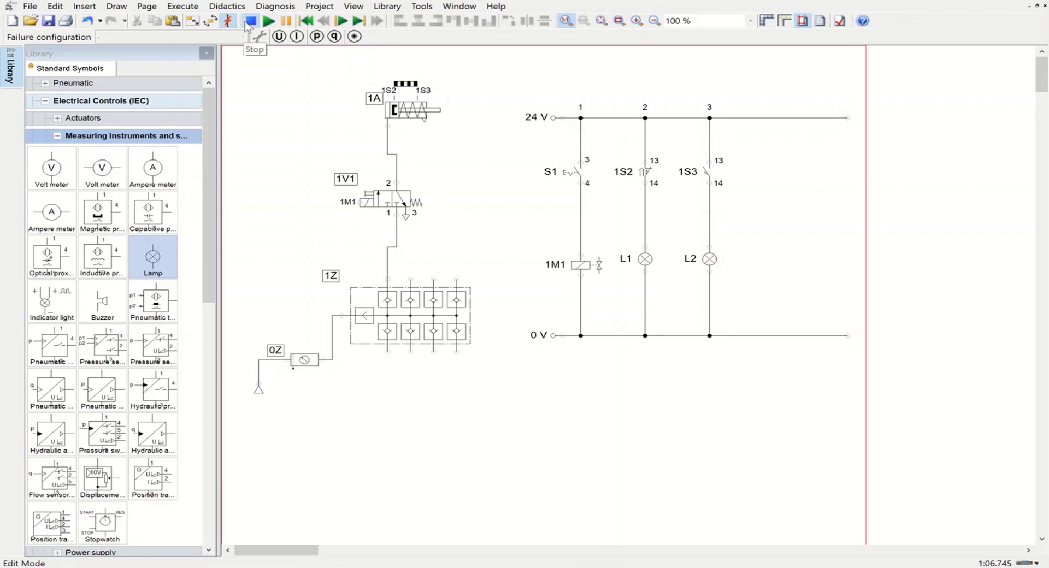
# Delete directional valve 1V1, its remaining pneumatic line and single-acting cylinder 1A
pyautogui.click(390, 203)
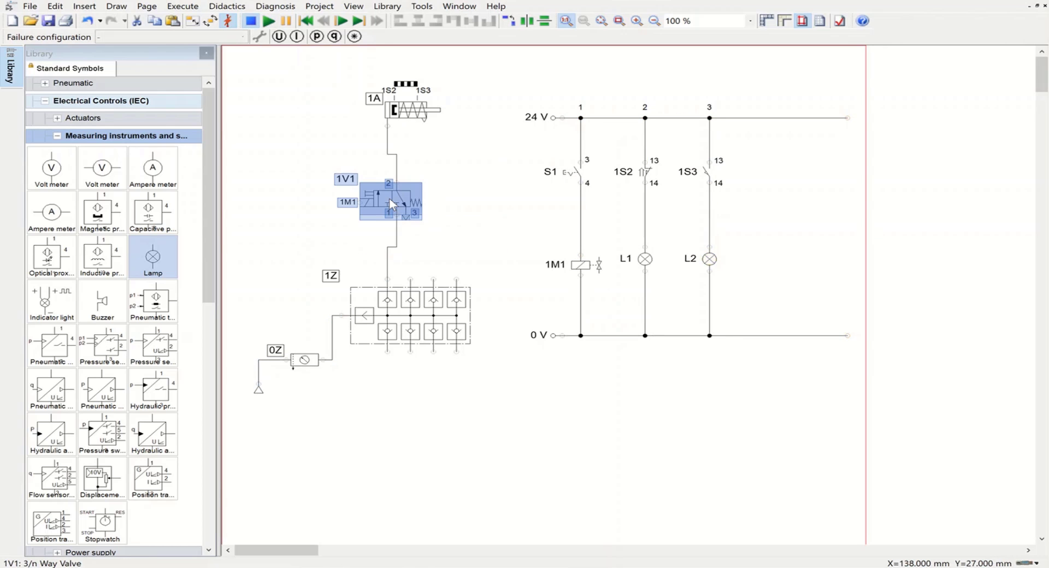
pyautogui.press('Delete')
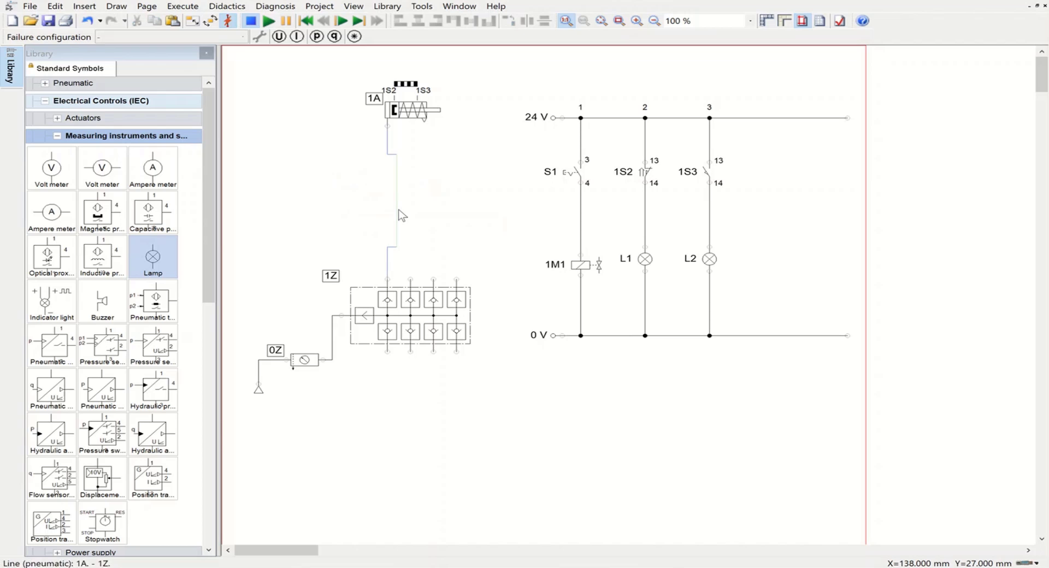
pyautogui.click(398, 215)
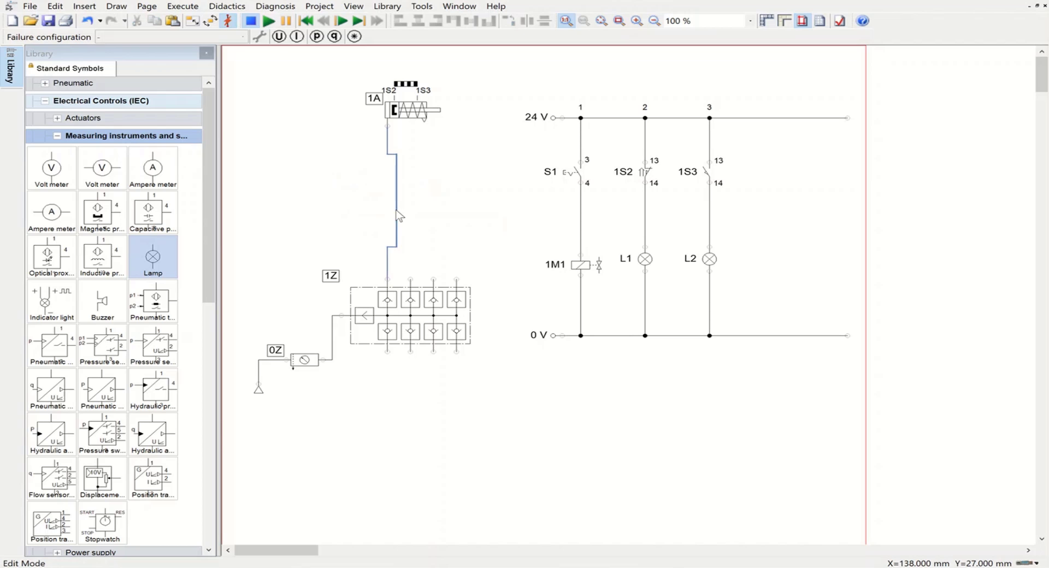
pyautogui.press('Delete')
pyautogui.click(402, 117)
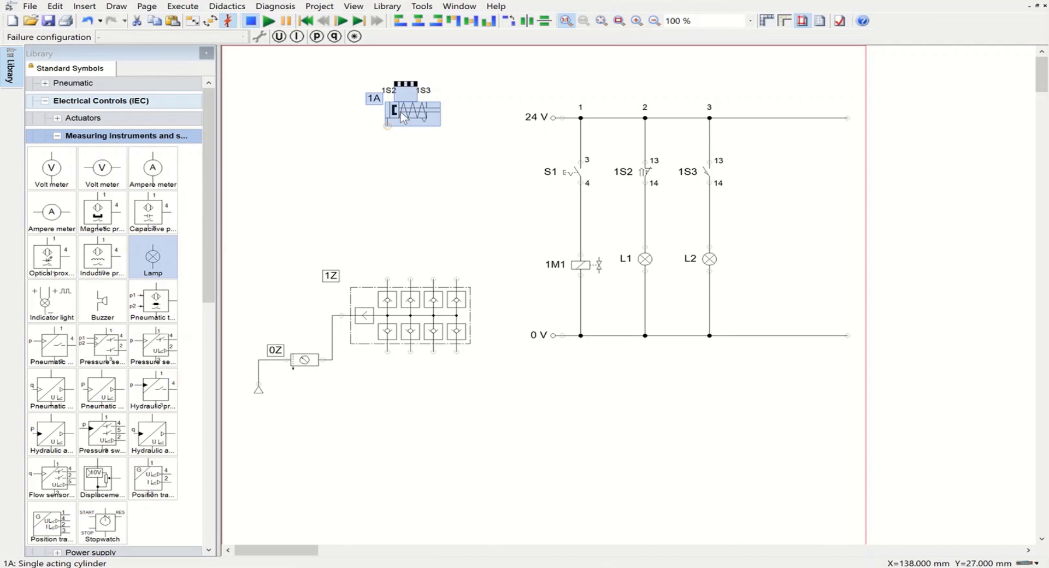
pyautogui.press('Delete')
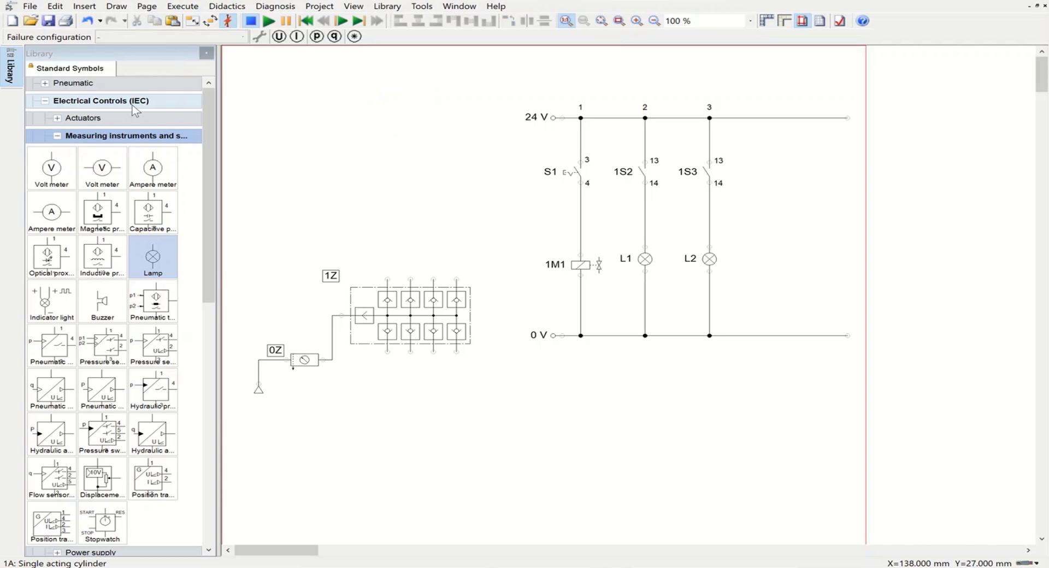
# Place a double-acting cylinder above air distributor 1Z
pyautogui.click(44, 84)
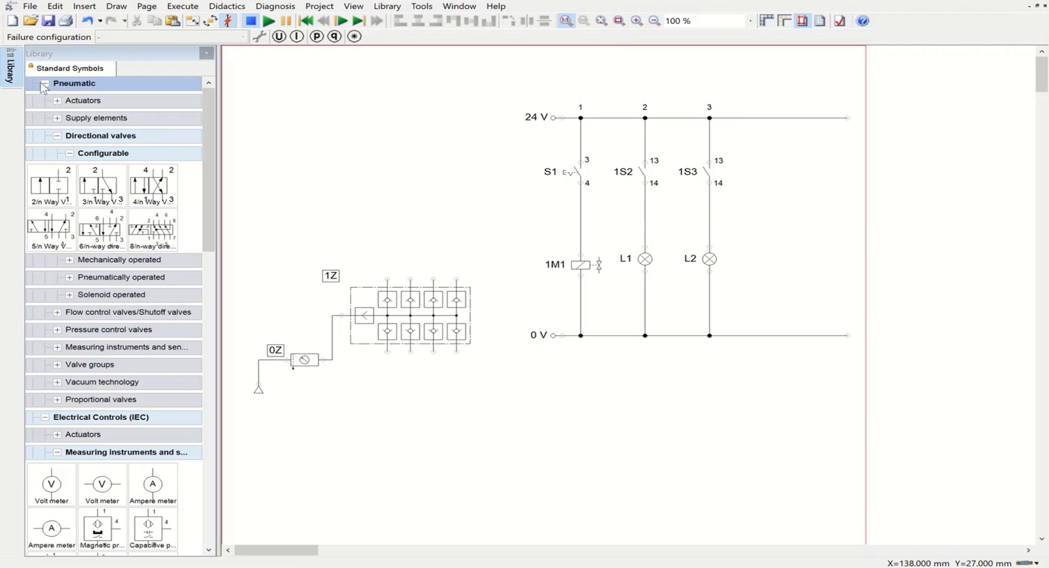
pyautogui.click(57, 101)
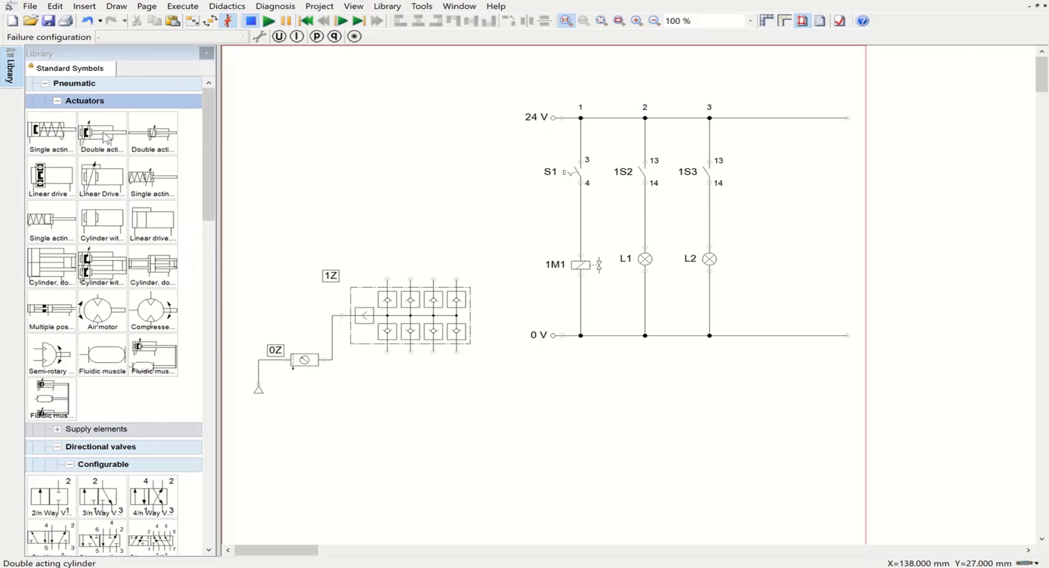
pyautogui.moveTo(106, 138); pyautogui.dragTo(405, 94)
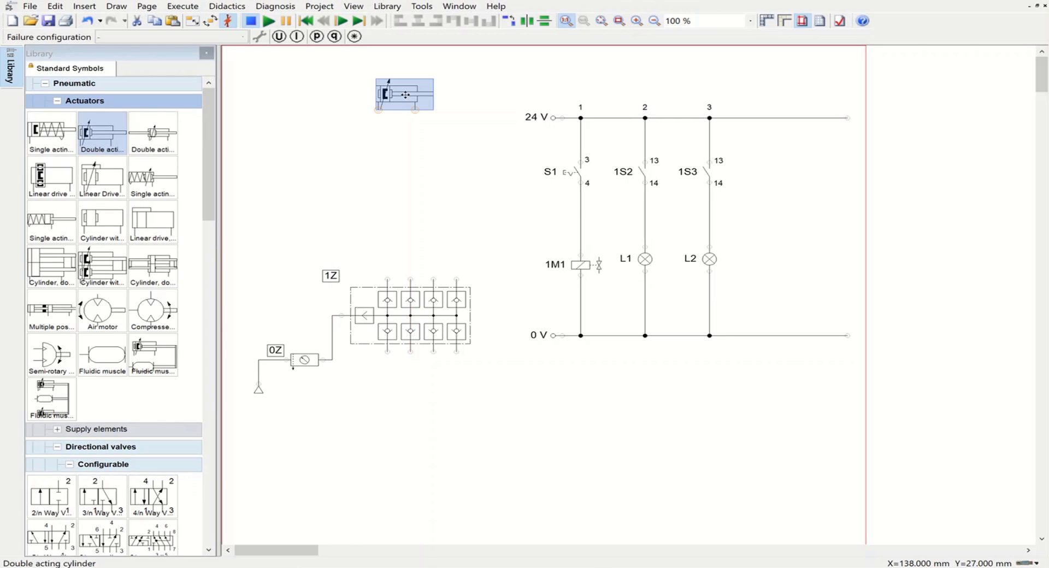
# Place a configurable 5/n way valve below the cylinder and connect its ports 4 and 2 to the two cylinder ports
pyautogui.click(57, 101)
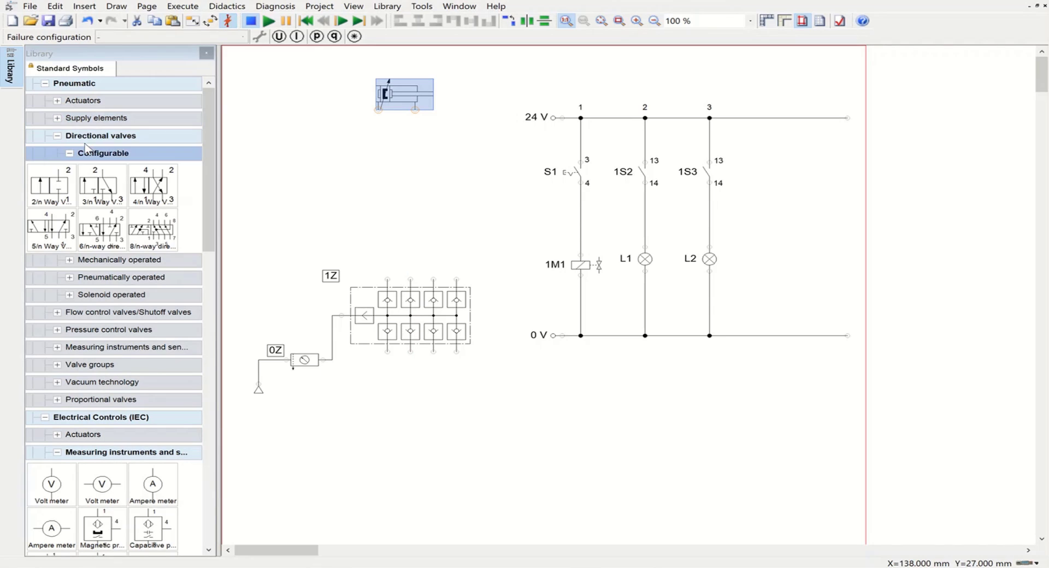
pyautogui.moveTo(71, 229)
pyautogui.mouseDown()
pyautogui.moveTo(264, 211)
pyautogui.moveTo(395, 184)
pyautogui.moveTo(413, 192)
pyautogui.moveTo(379, 109)
pyautogui.mouseUp()
pyautogui.click(452, 194)
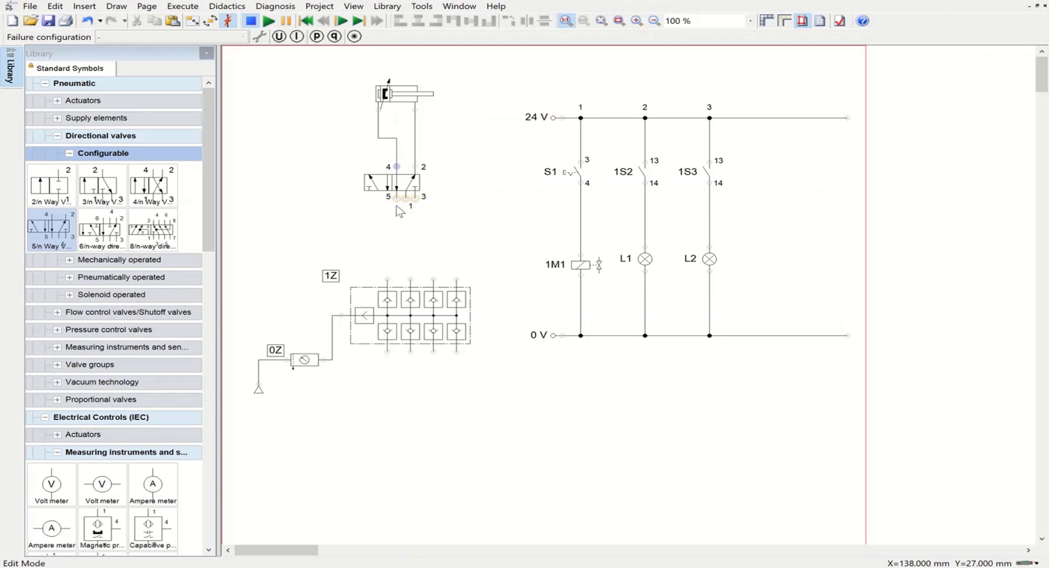
pyautogui.click(396, 200)
pyautogui.click(498, 221)
pyautogui.moveTo(405, 198)
pyautogui.mouseDown()
pyautogui.moveTo(408, 280)
pyautogui.moveTo(387, 282)
pyautogui.mouseUp()
pyautogui.moveTo(405, 255)
pyautogui.mouseDown()
pyautogui.moveTo(385, 254)
pyautogui.moveTo(406, 255)
pyautogui.mouseUp()
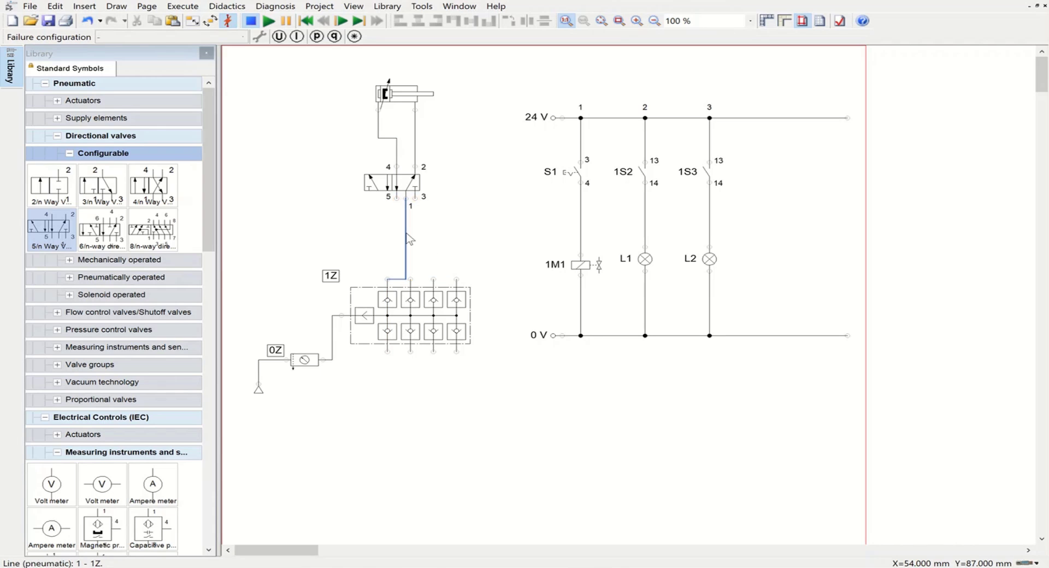
pyautogui.press('Delete')
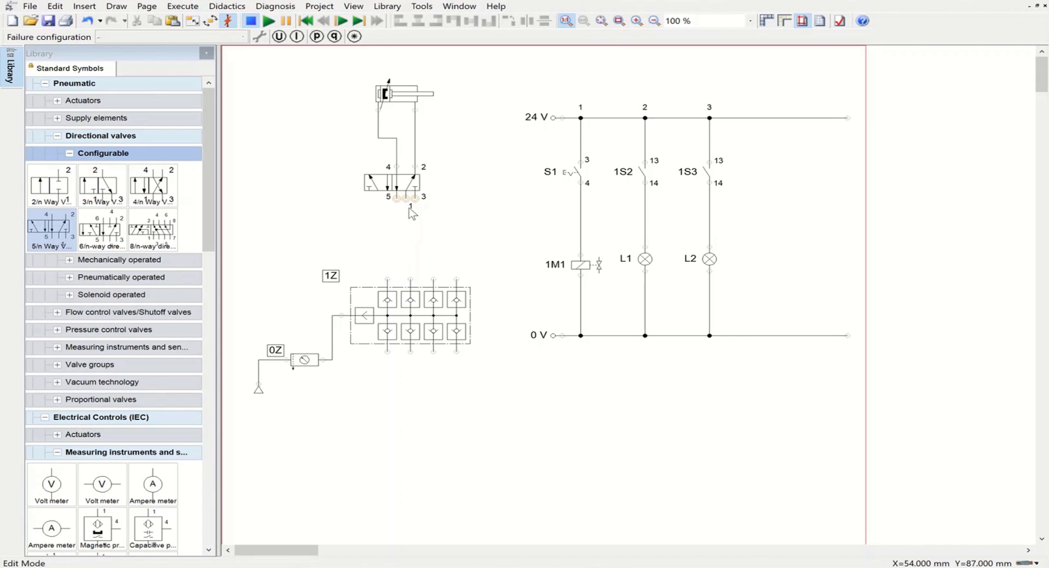
# Connect the 5/n way valve's port 1 to the second upper outlet of distributor 1Z and fit exhaust terminators on ports 5 and 3
pyautogui.moveTo(406, 199); pyautogui.dragTo(411, 280)
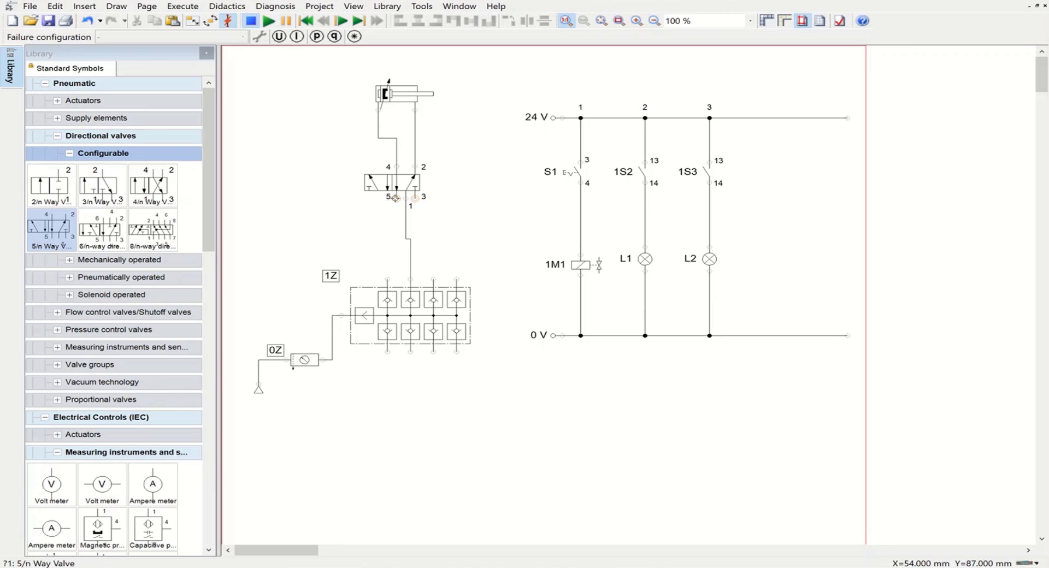
pyautogui.doubleClick(396, 198)
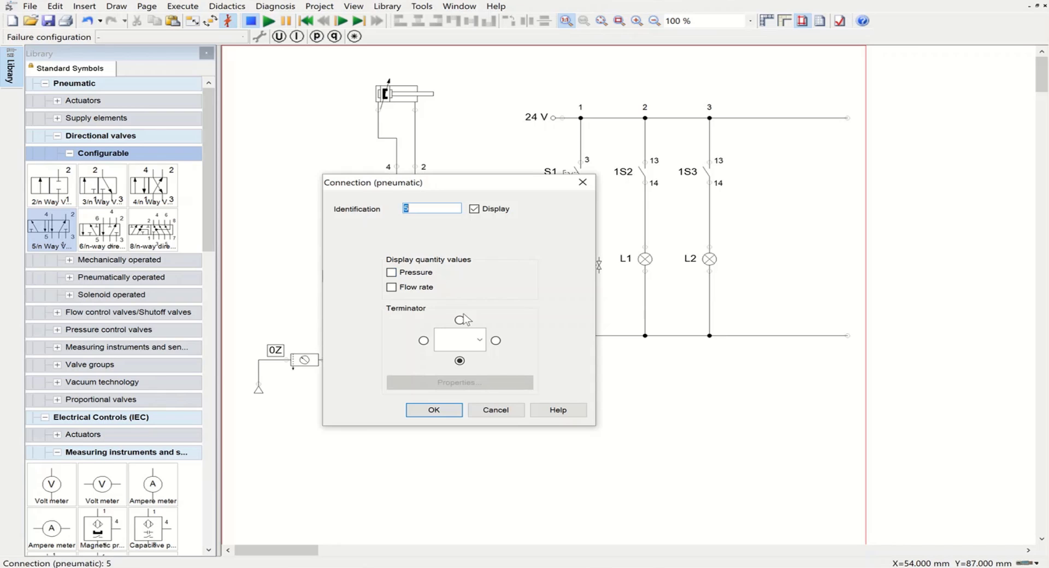
pyautogui.click(479, 340)
pyautogui.click(452, 425)
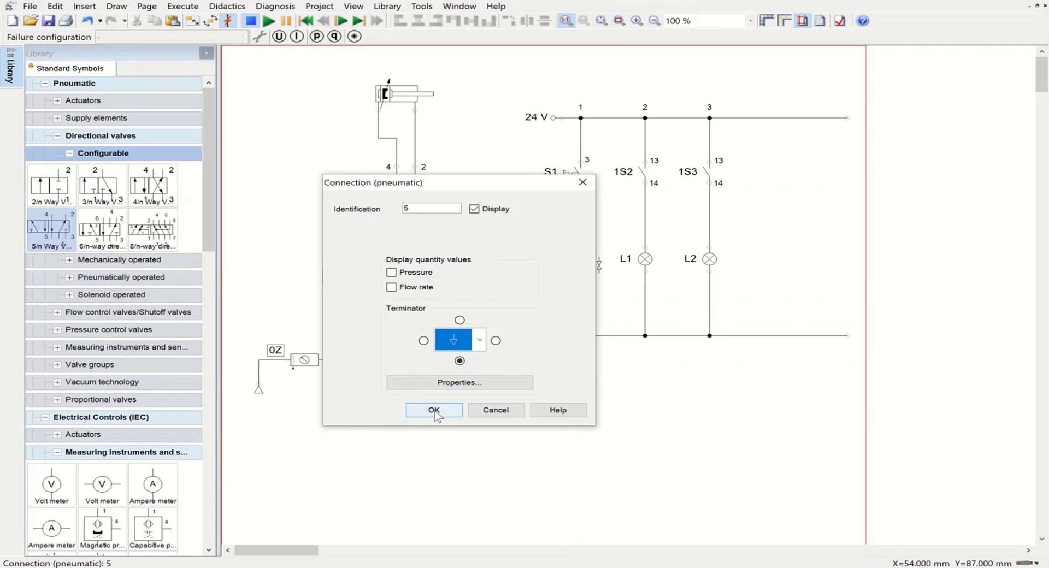
pyautogui.click(432, 411)
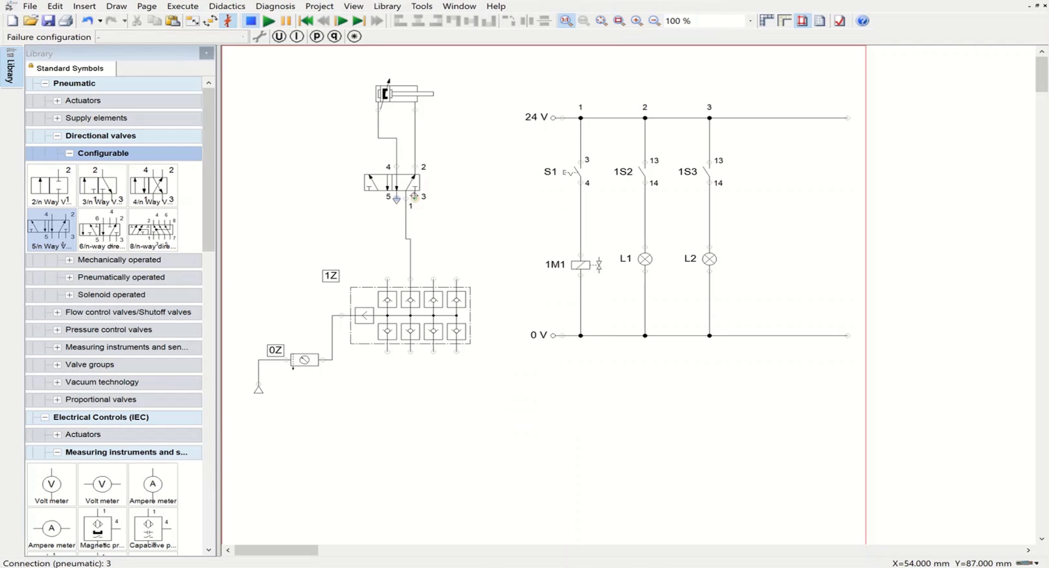
pyautogui.doubleClick(415, 198)
pyautogui.click(479, 339)
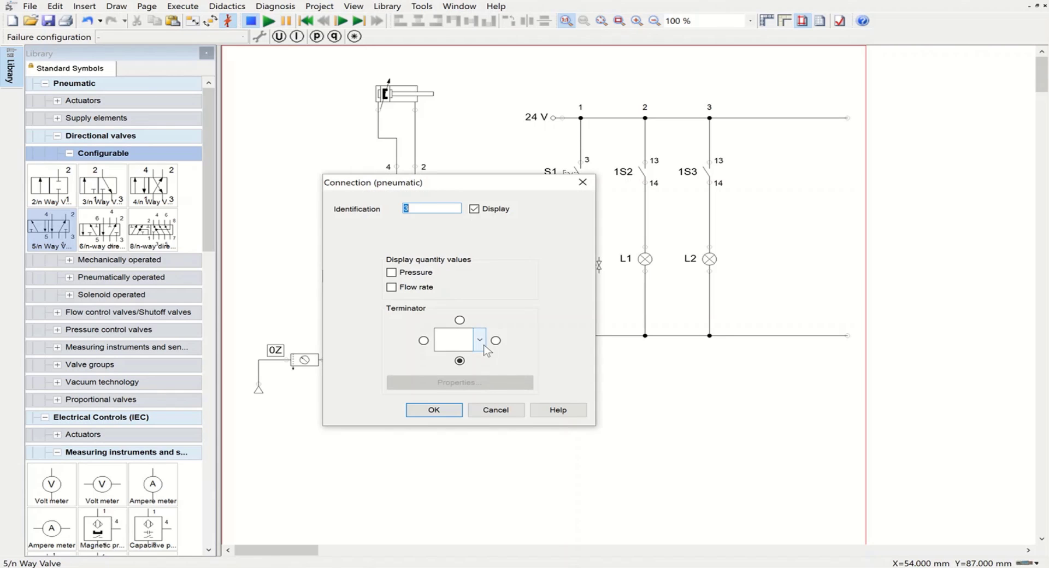
pyautogui.click(455, 427)
pyautogui.click(434, 410)
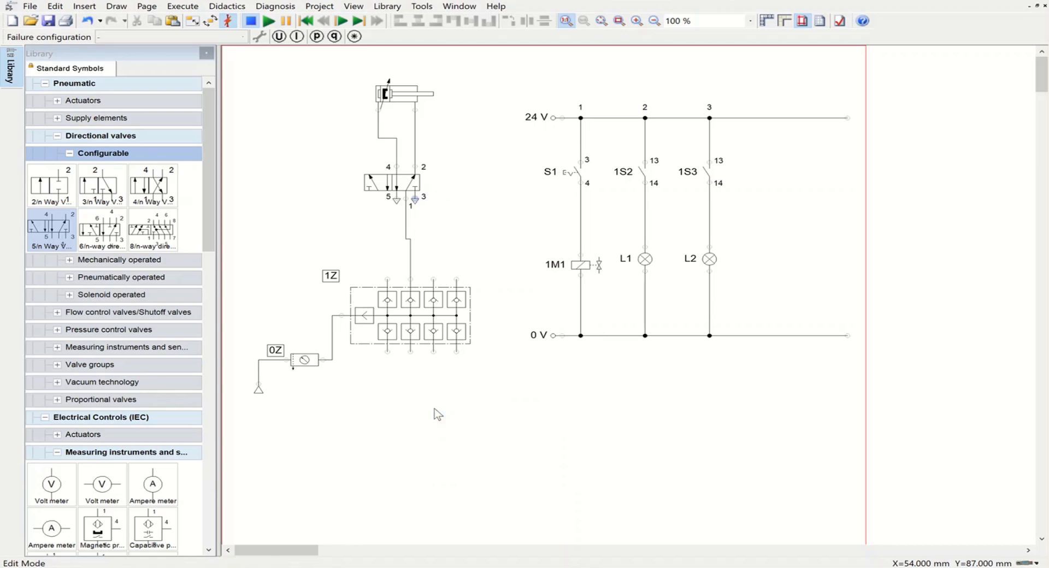
# Configure the 5/n way valve's left actuation with a general manual override and a piloted solenoid
pyautogui.click(389, 184)
pyautogui.doubleClick(390, 185)
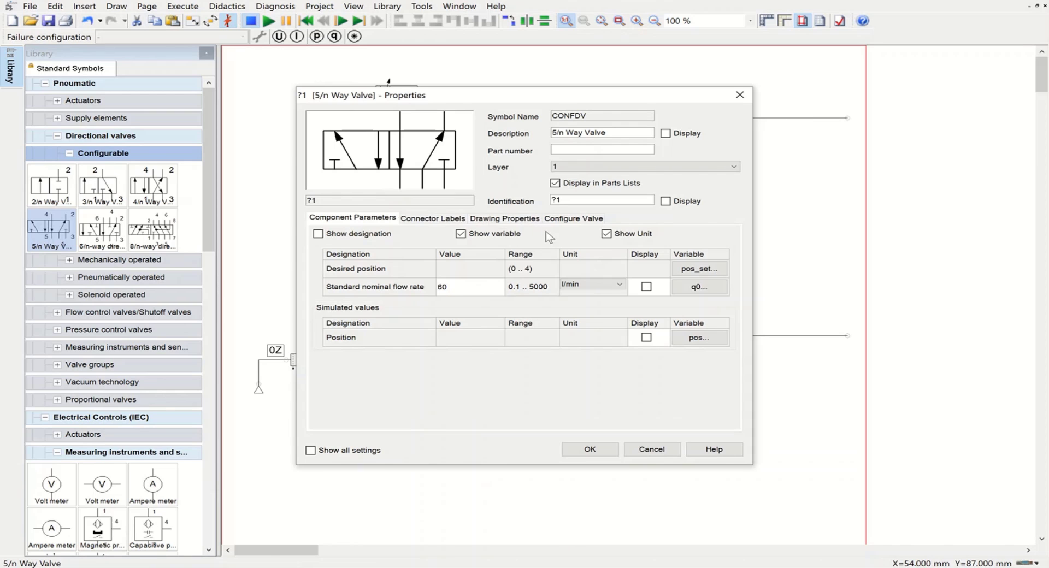
pyautogui.click(574, 218)
pyautogui.click(346, 258)
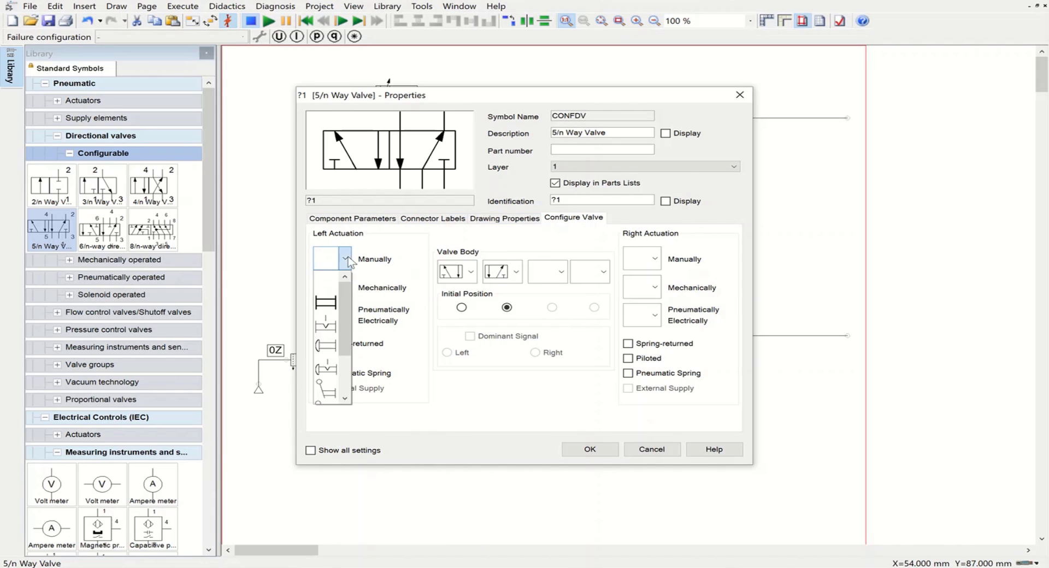
pyautogui.click(326, 302)
pyautogui.click(346, 322)
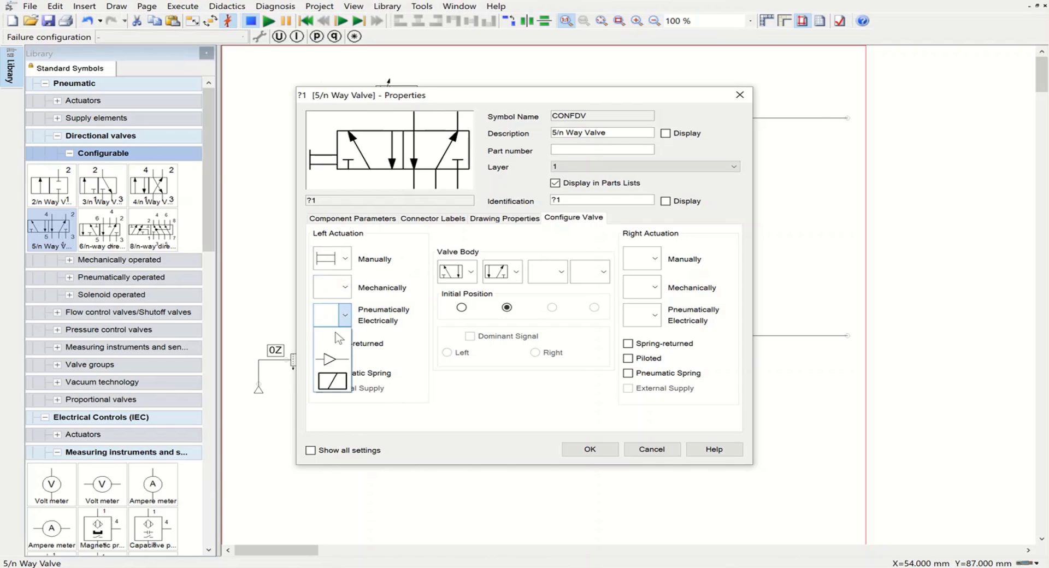
pyautogui.click(324, 360)
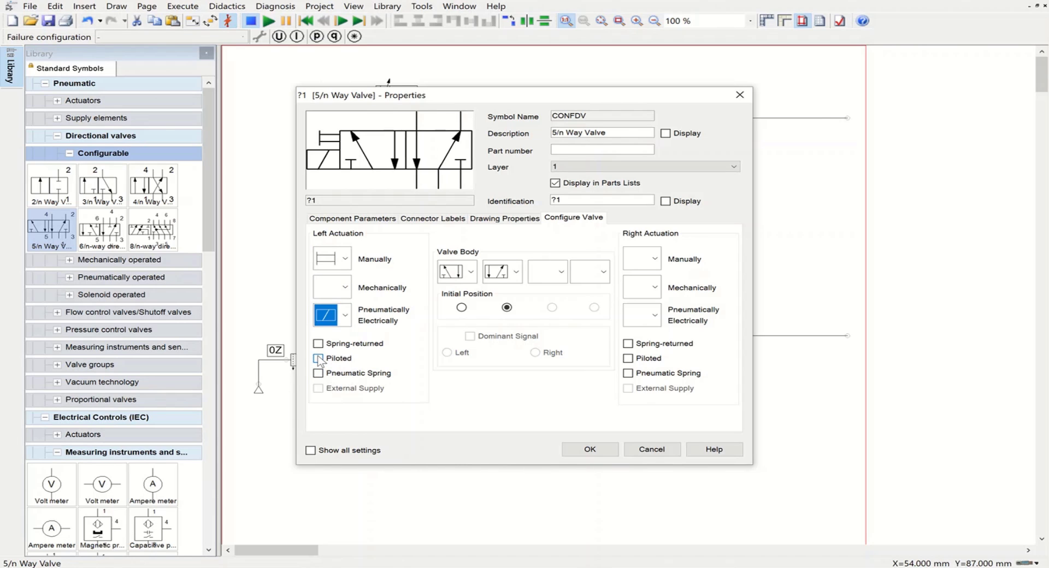
pyautogui.click(319, 359)
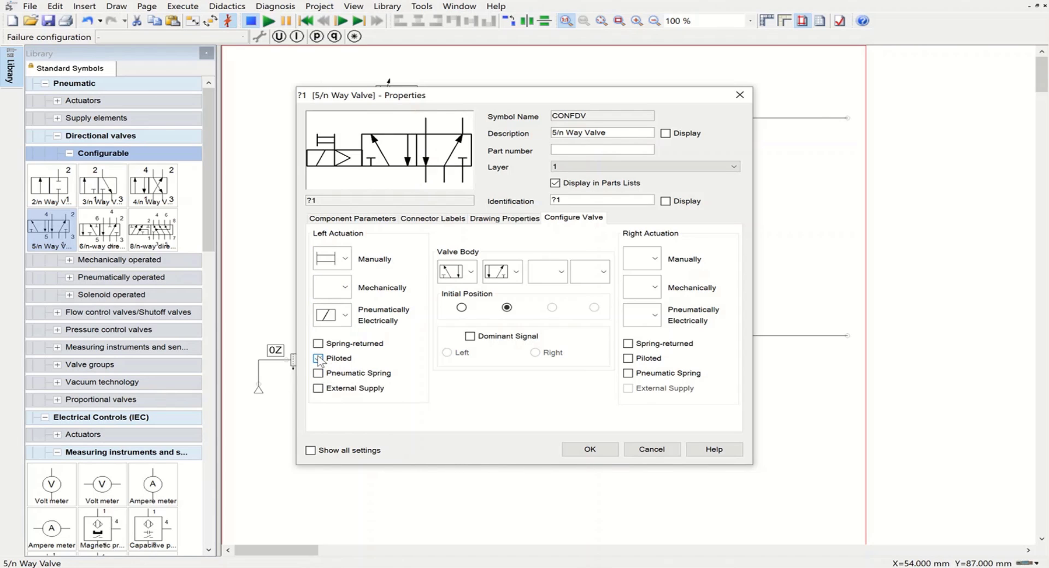
# Configure the 5/n way valve's right actuation with a piloted solenoid and a general manual override, and apply the valve configuration
pyautogui.click(658, 318)
pyautogui.click(636, 367)
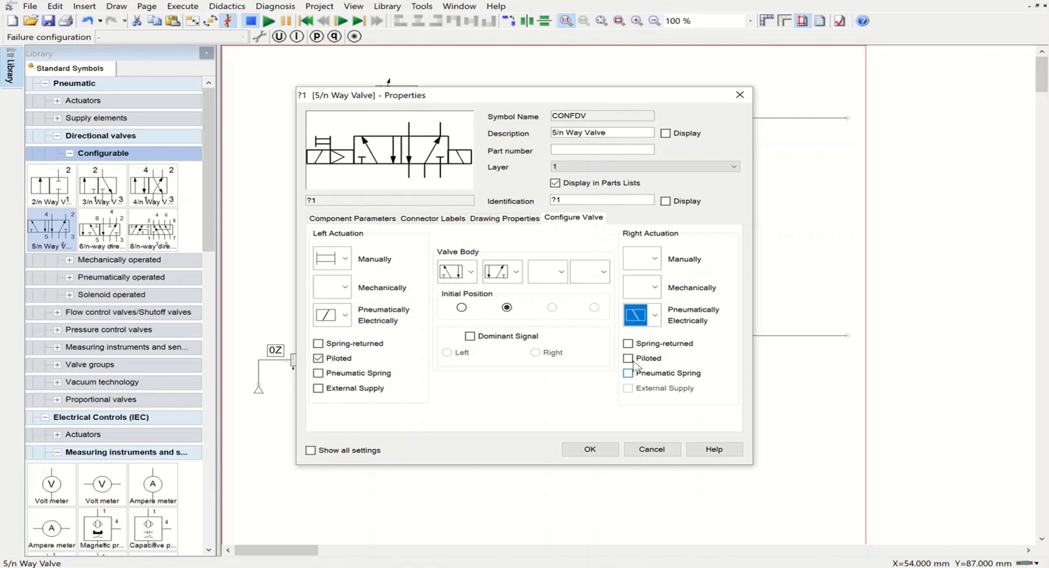
pyautogui.click(629, 358)
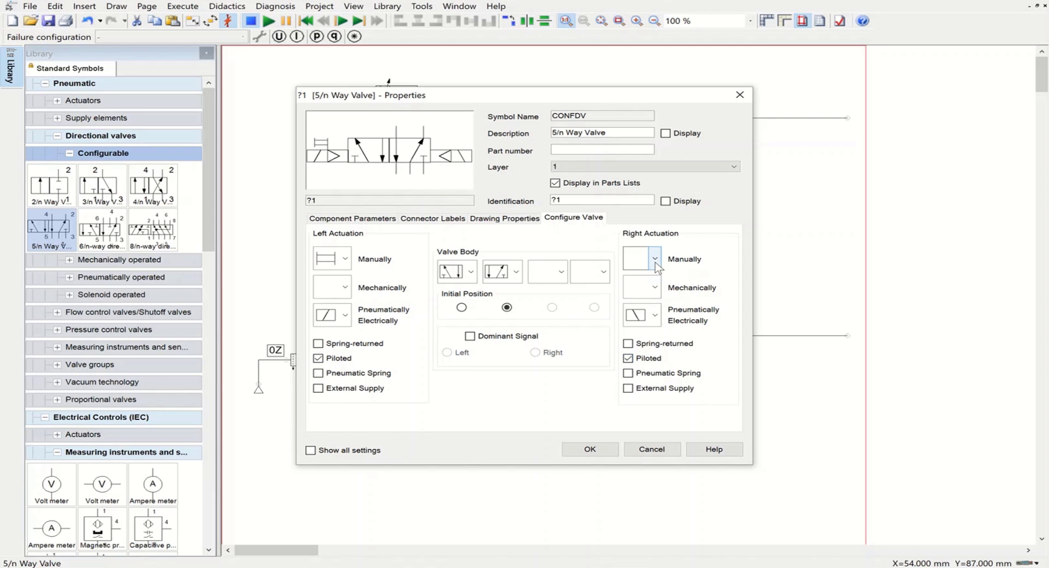
pyautogui.click(656, 265)
pyautogui.click(636, 306)
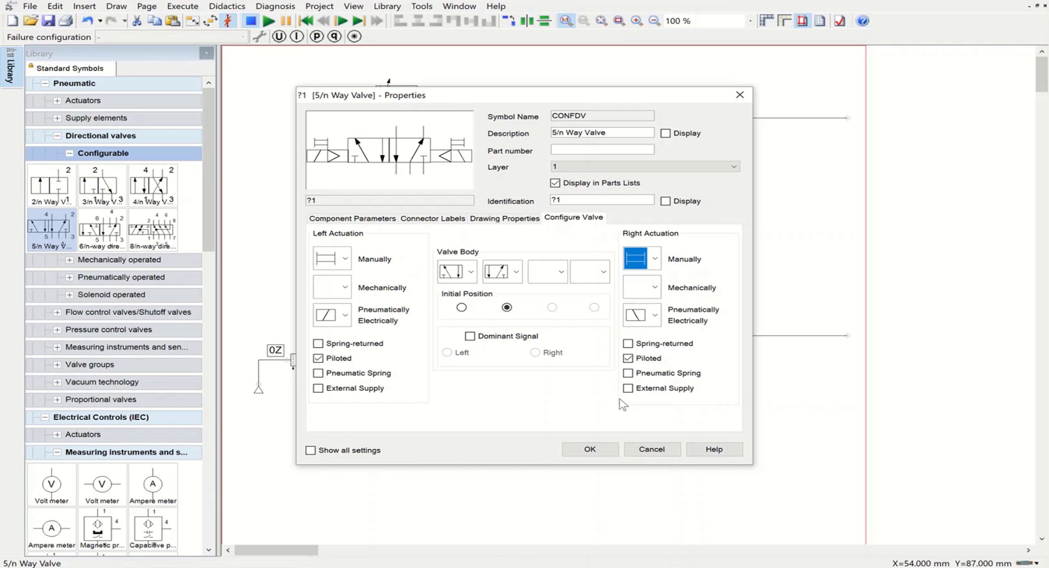
pyautogui.click(596, 449)
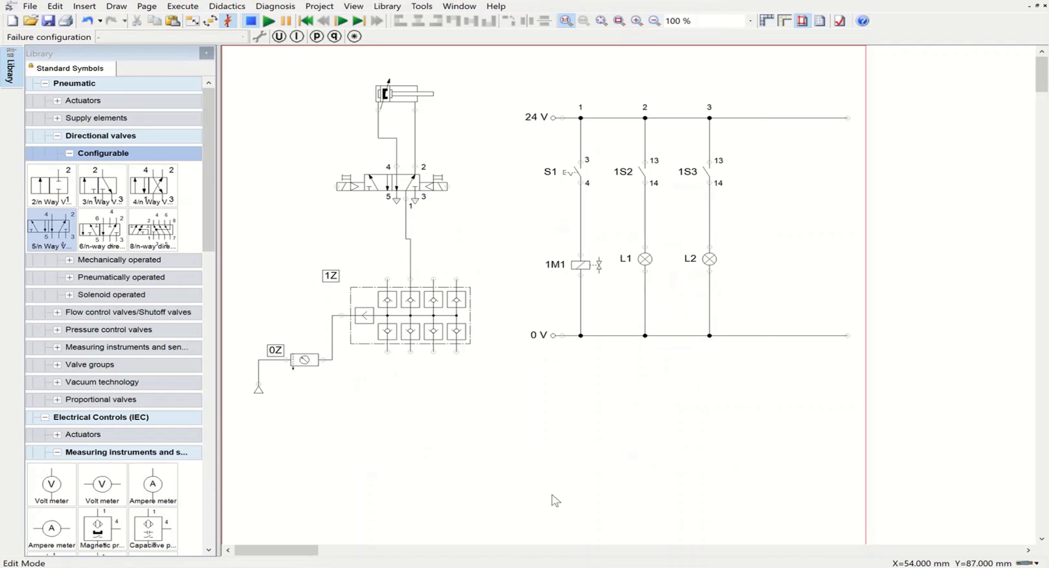
# Remove the manual override from the 5/n way valve's right actuation and apply the valve configuration
pyautogui.click(386, 181)
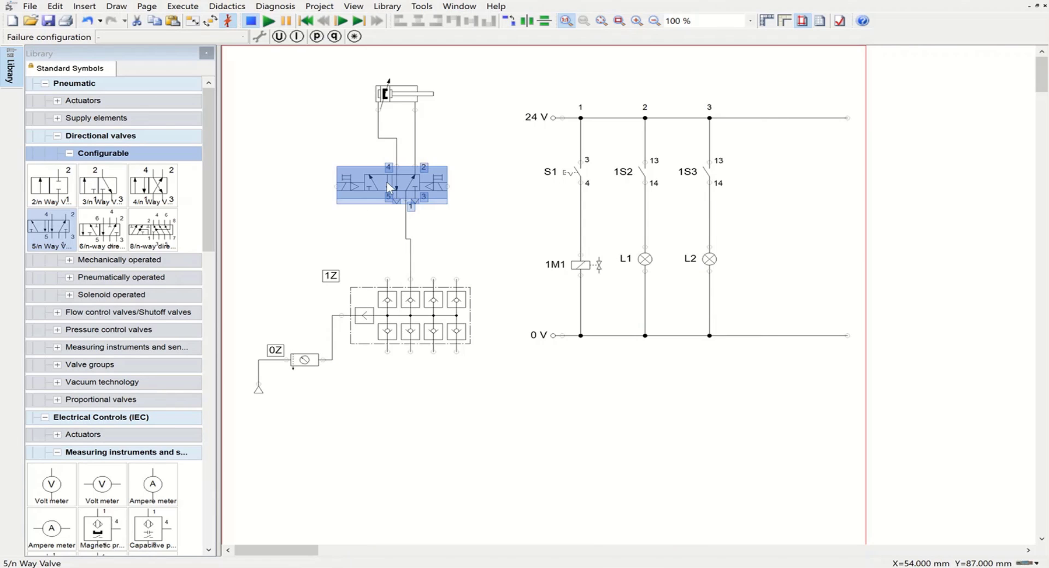
pyautogui.doubleClick(385, 182)
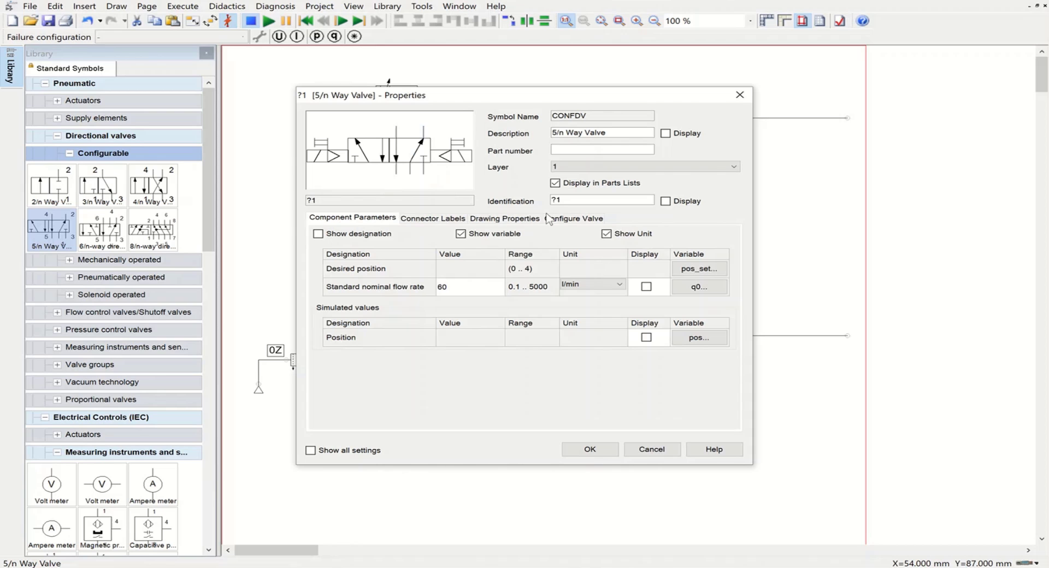
pyautogui.click(588, 220)
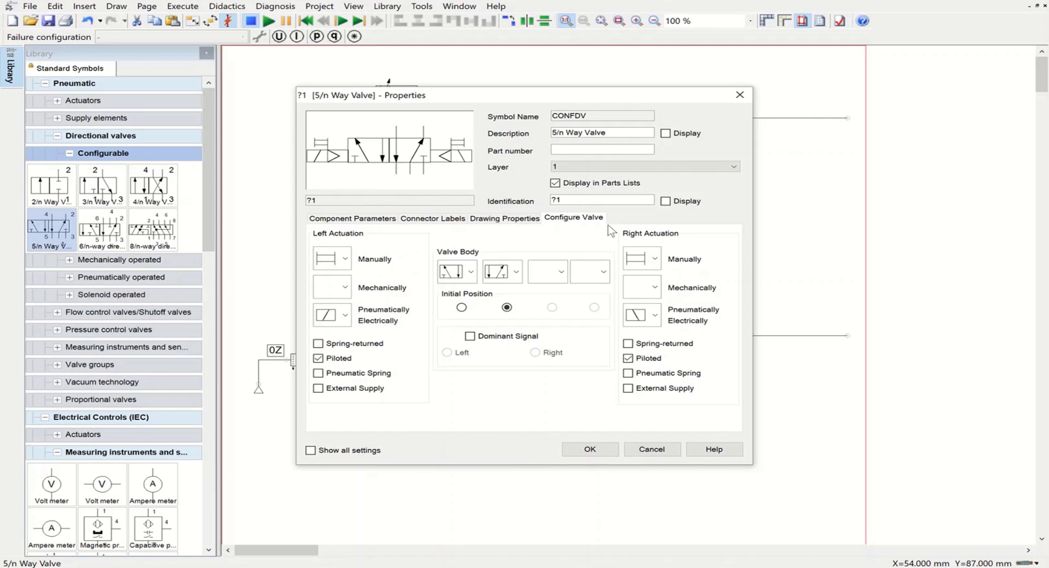
pyautogui.click(658, 261)
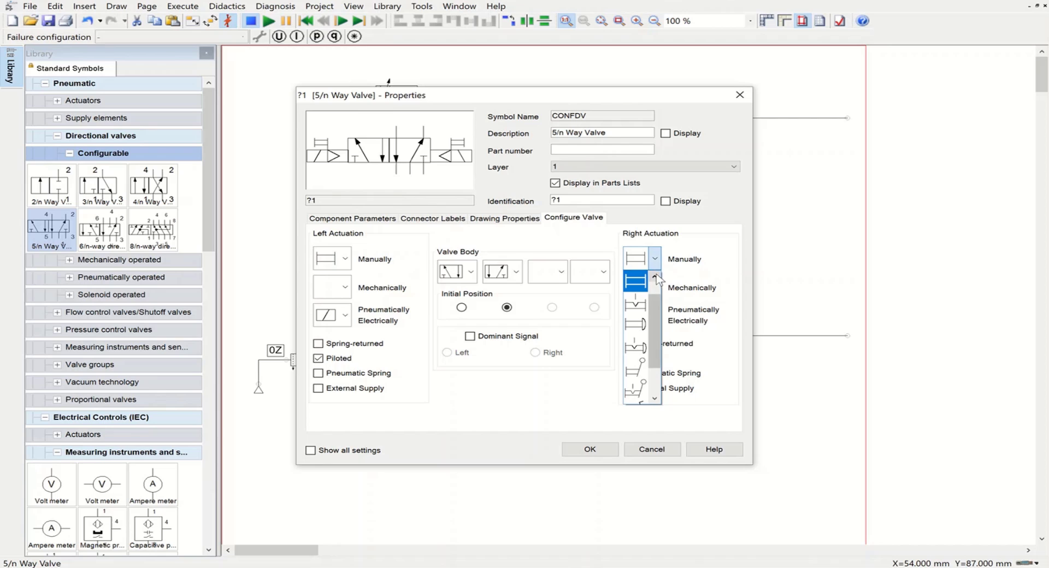
pyautogui.scroll(1, 642, 306)
pyautogui.click(637, 280)
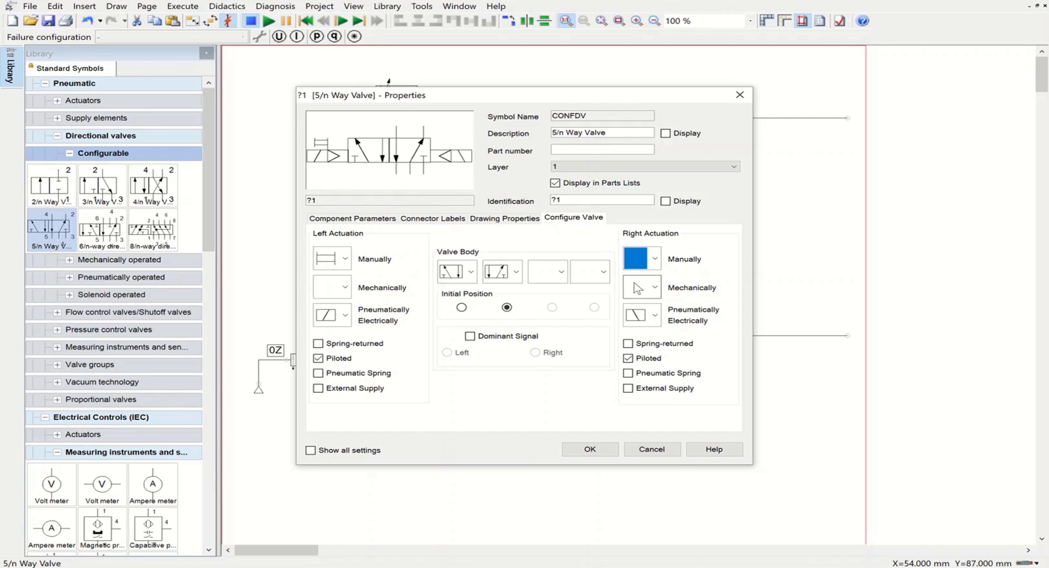
pyautogui.click(594, 450)
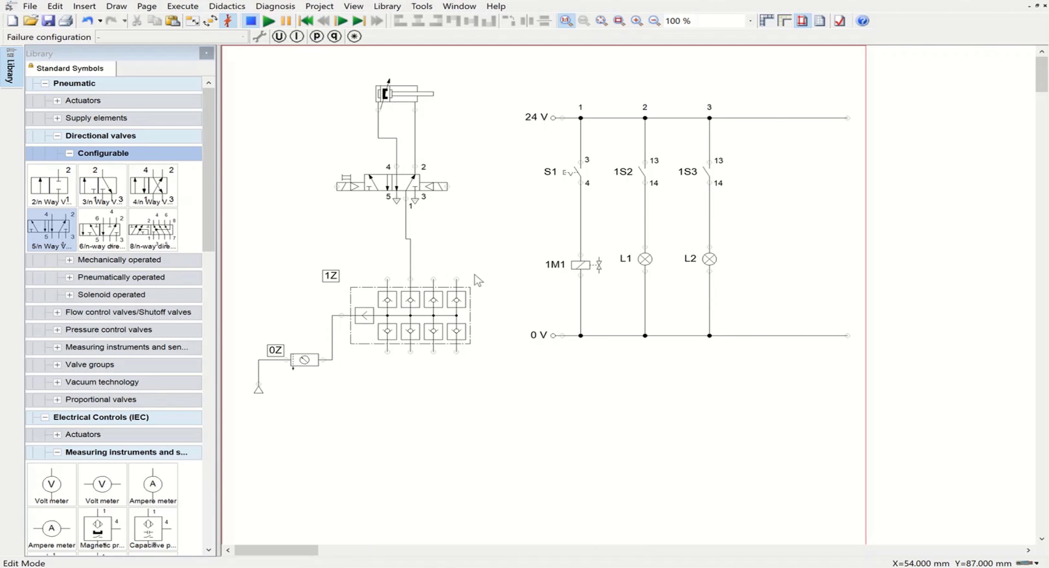
# Set the 5/n way valve's identification to 1V1 and display it on the diagram
pyautogui.click(386, 182)
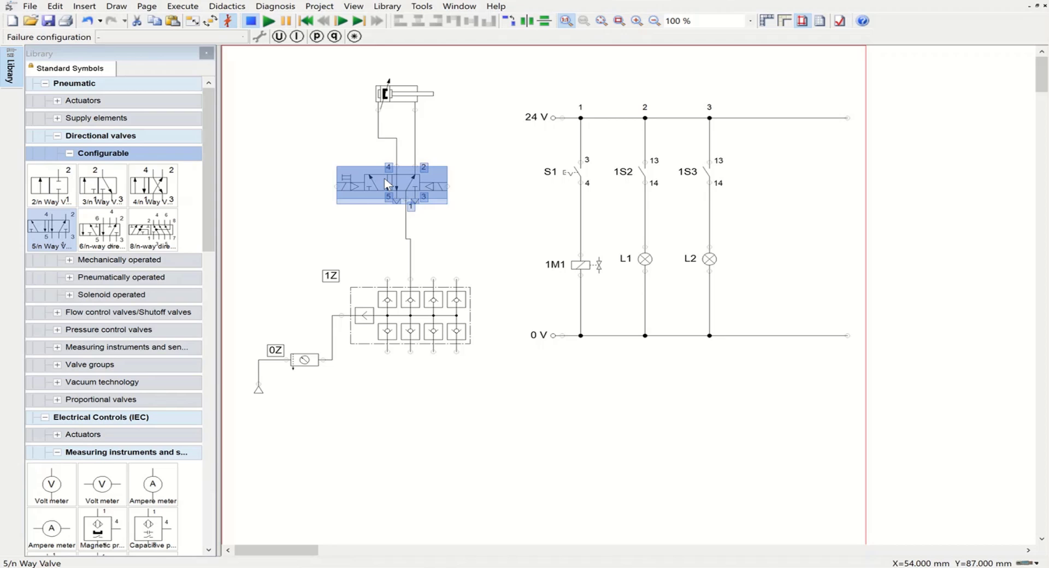
pyautogui.doubleClick(385, 178)
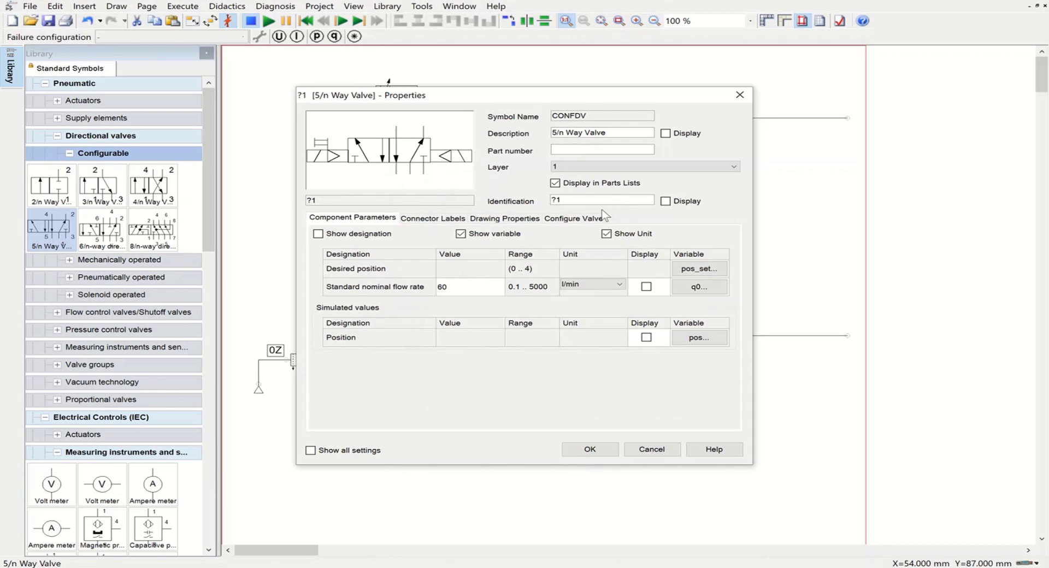
pyautogui.write('1')
pyautogui.click(605, 454)
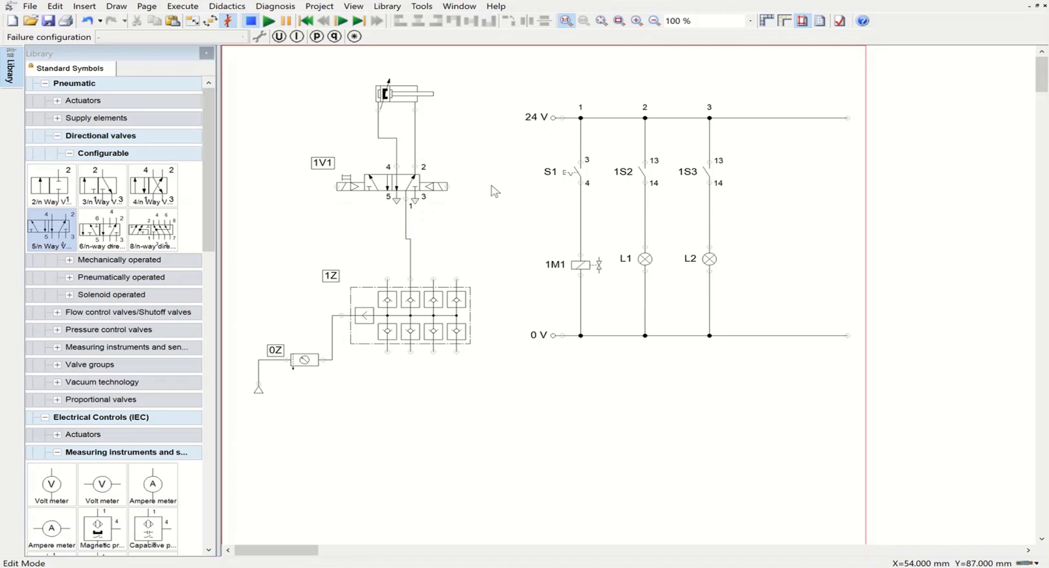
# Set the double-acting cylinder's identification to 1A and display it on the diagram
pyautogui.doubleClick(396, 98)
pyautogui.doubleClick(629, 201)
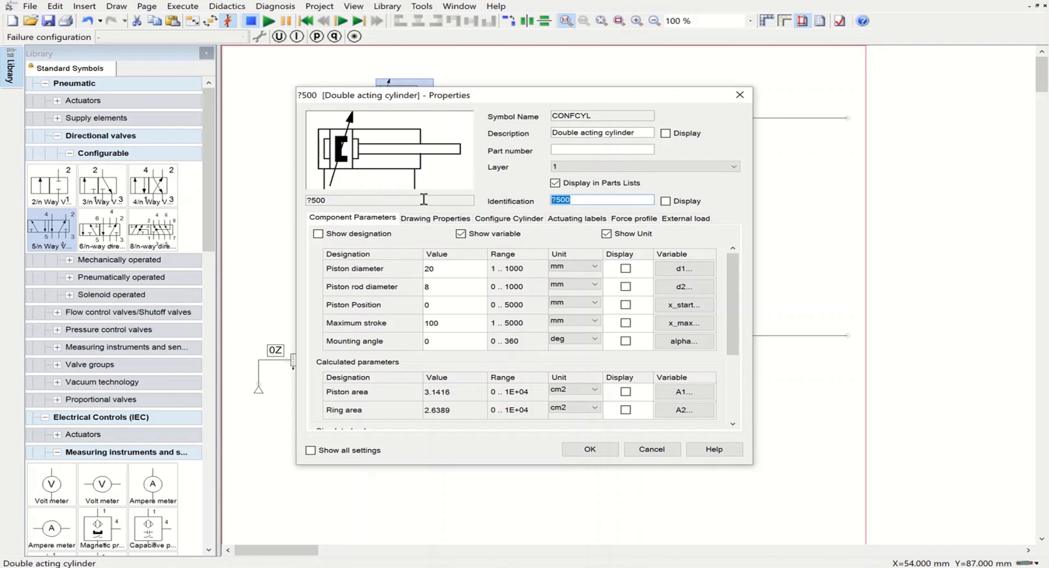
pyautogui.write('1A')
pyautogui.click(589, 451)
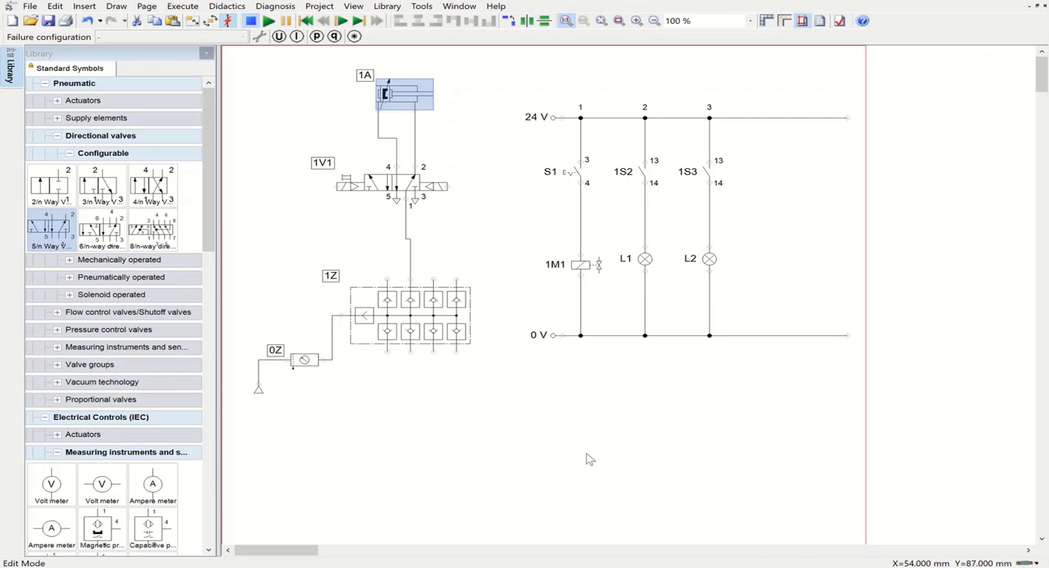
pyautogui.click(489, 163)
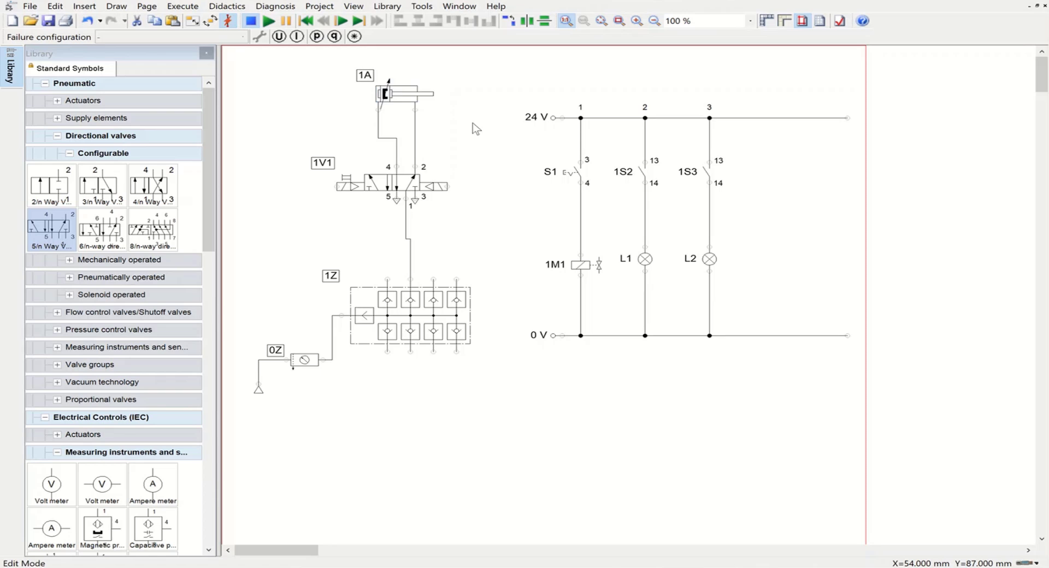
# Add actuating labels 1B1, starting at 0 mm, and 1B2 to the double-acting cylinder
pyautogui.doubleClick(392, 89)
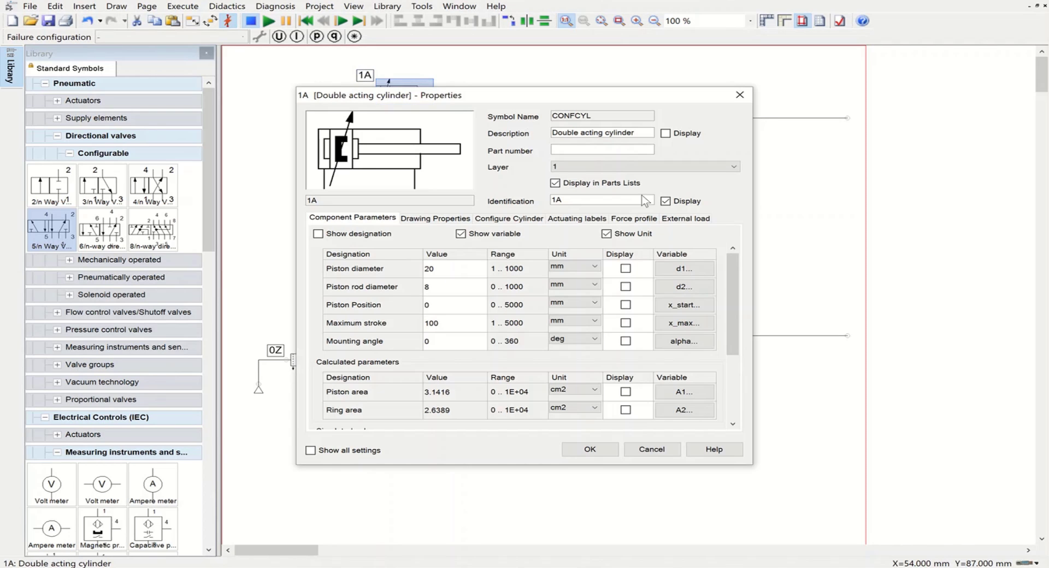
pyautogui.click(576, 218)
pyautogui.click(354, 245)
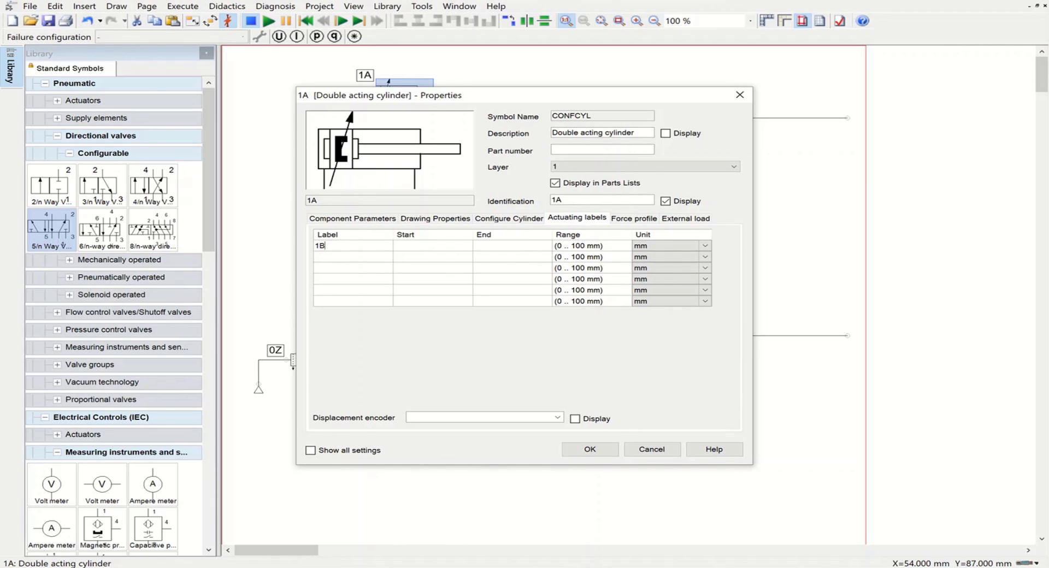
pyautogui.click(438, 246)
pyautogui.write('0')
pyautogui.click(357, 257)
pyautogui.write('1')
pyautogui.click(591, 449)
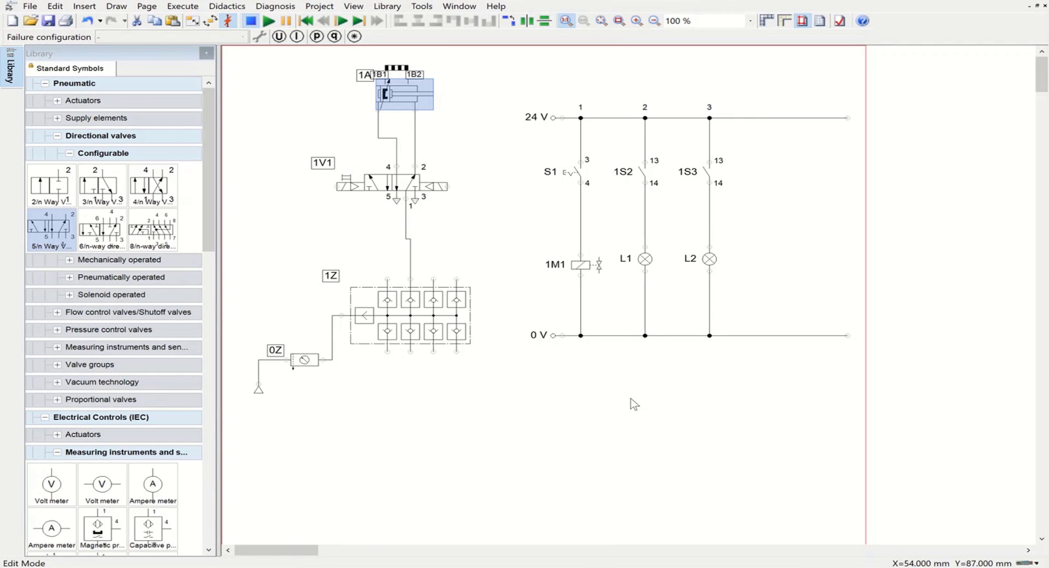
pyautogui.click(646, 118)
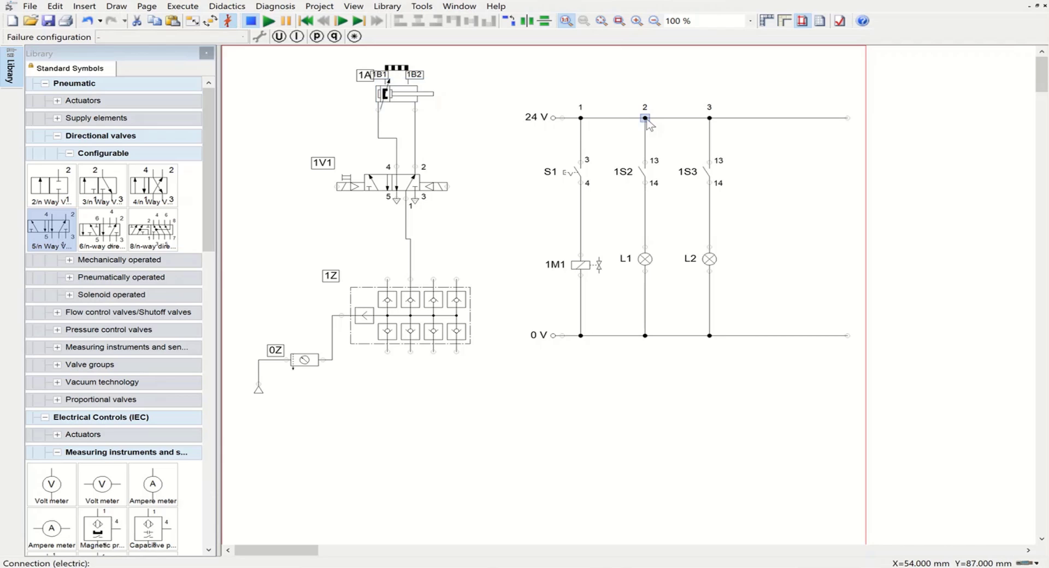
pyautogui.press('Delete')
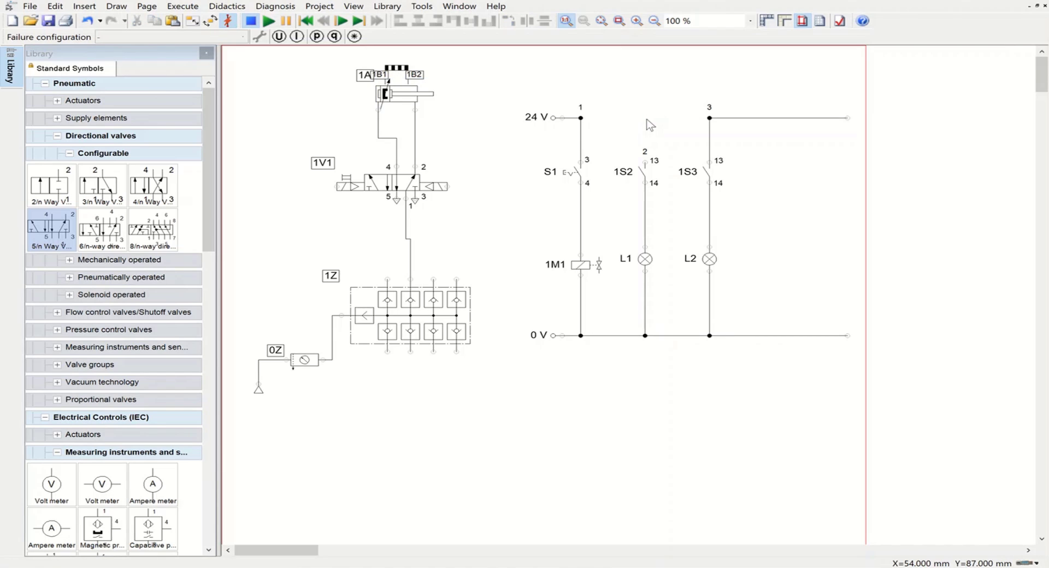
pyautogui.hotkey('ctrl', 'z')
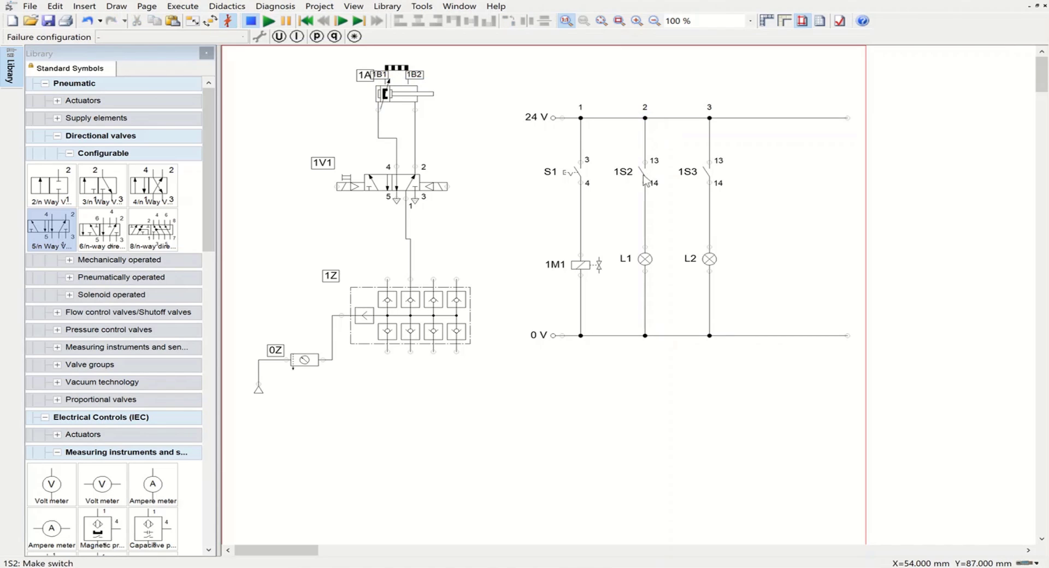
# Delete make switch 1S2 and lamp L1 from current path 2 of the electrical circuit
pyautogui.click(643, 176)
pyautogui.press('Delete')
pyautogui.click(645, 260)
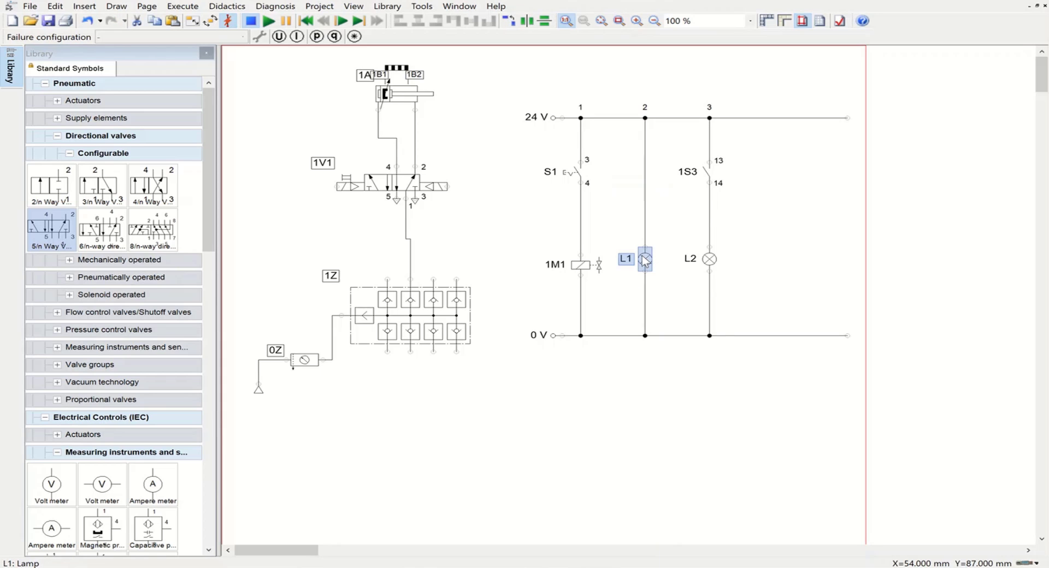
pyautogui.press('Delete')
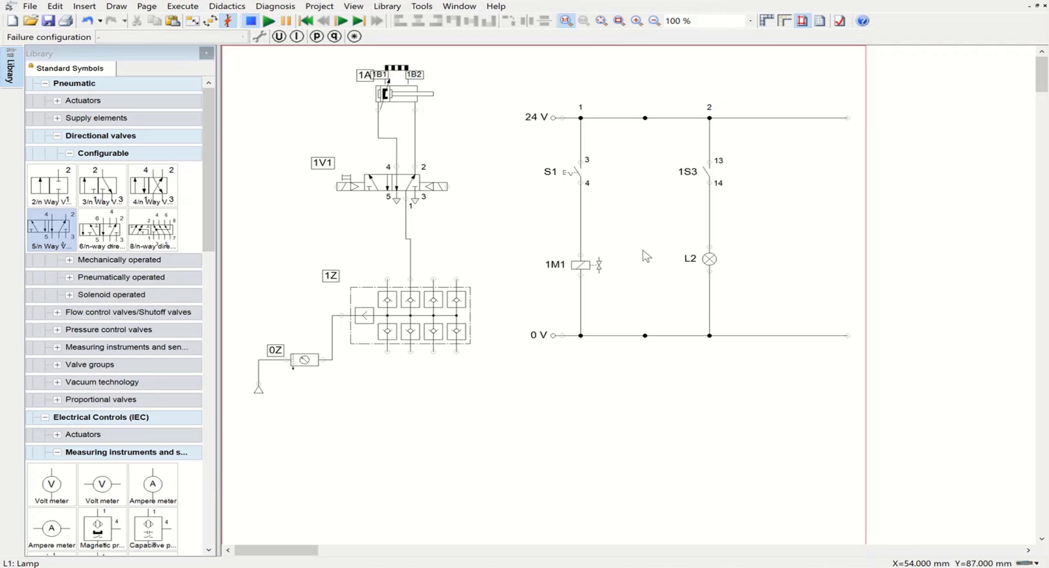
pyautogui.hotkey('ctrl', 'z')
pyautogui.click(656, 268)
pyautogui.click(649, 263)
pyautogui.press('Delete')
# Delete make switch 1S3 and lamp L2 from the last current path of the electrical circuit
pyautogui.click(714, 174)
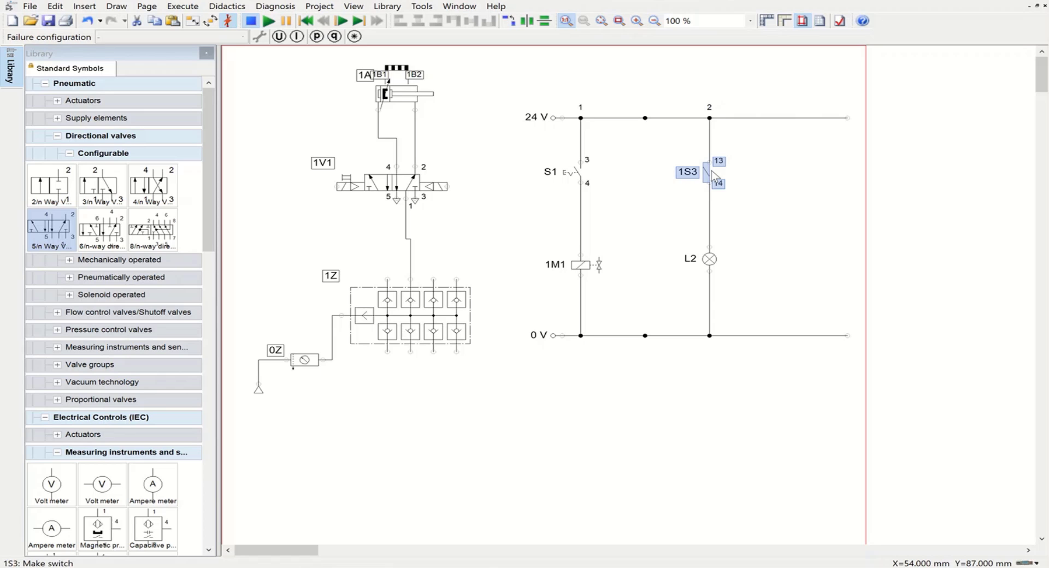
pyautogui.press('Delete')
pyautogui.click(713, 264)
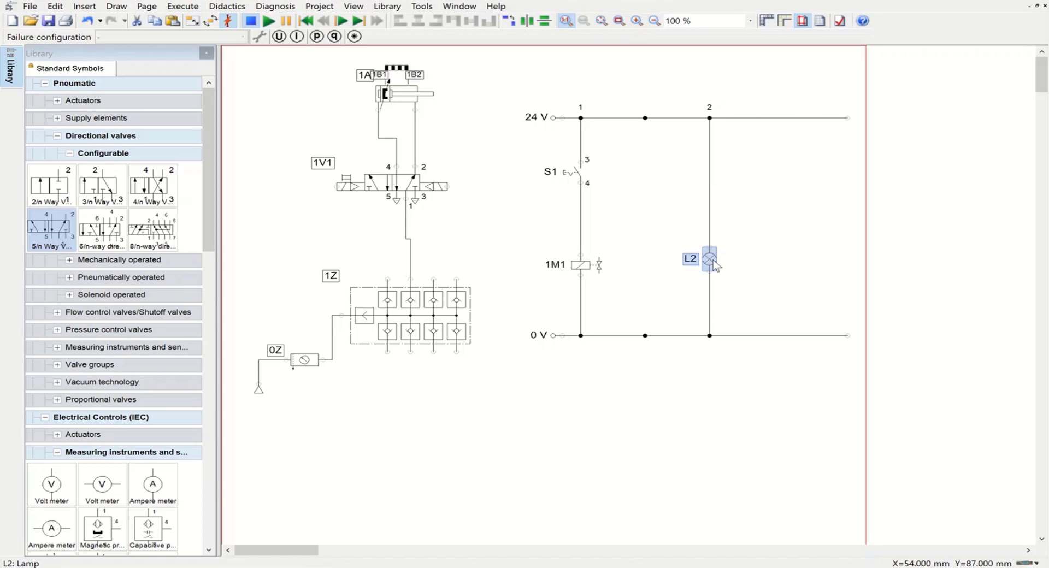
pyautogui.press('Delete')
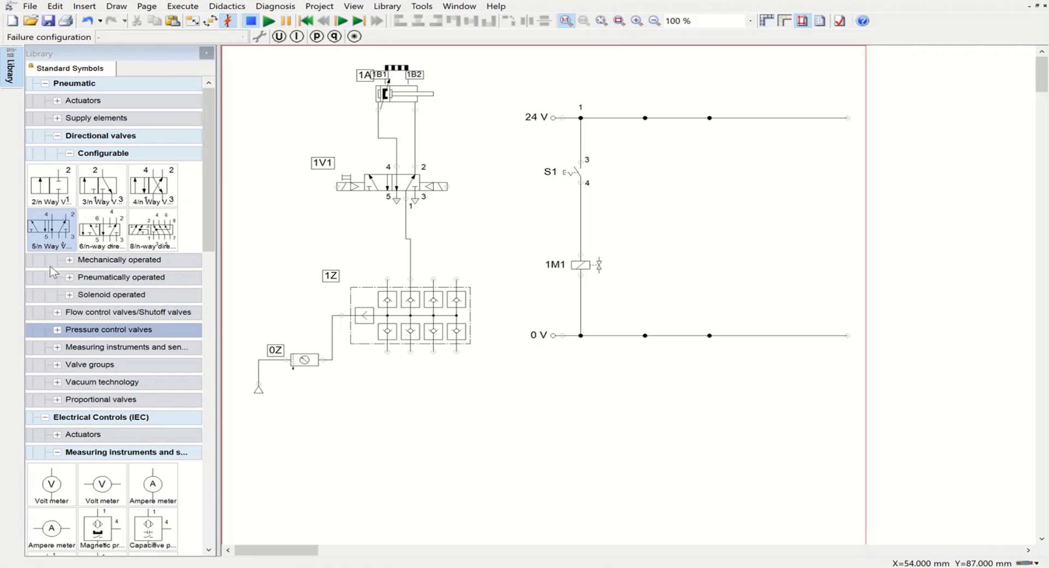
# Place a magnetic proximity switch between the 24 V and 0 V rails at the nodes where 1S2 and L1 were connected
pyautogui.click(45, 84)
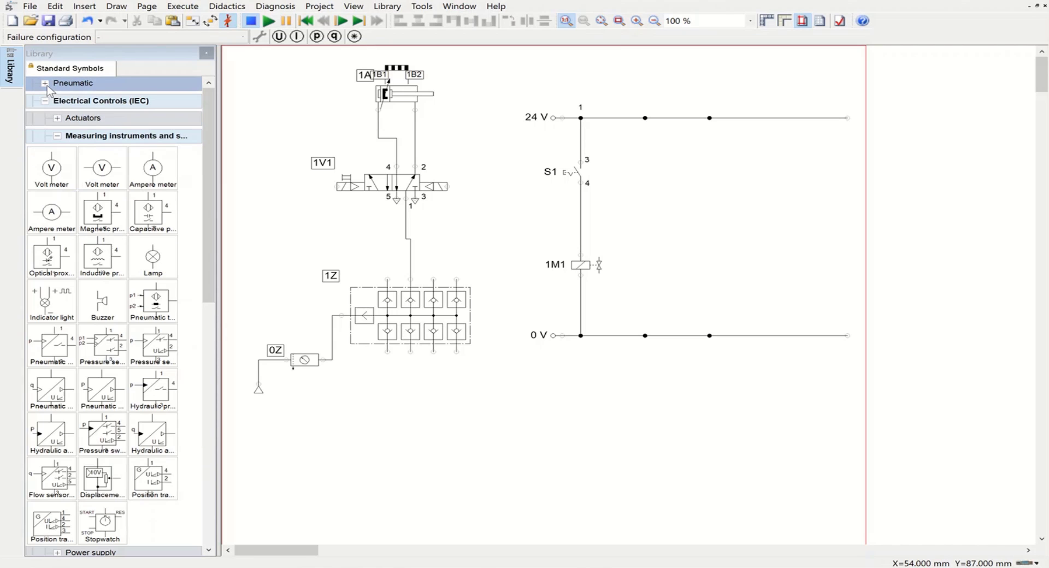
pyautogui.click(57, 135)
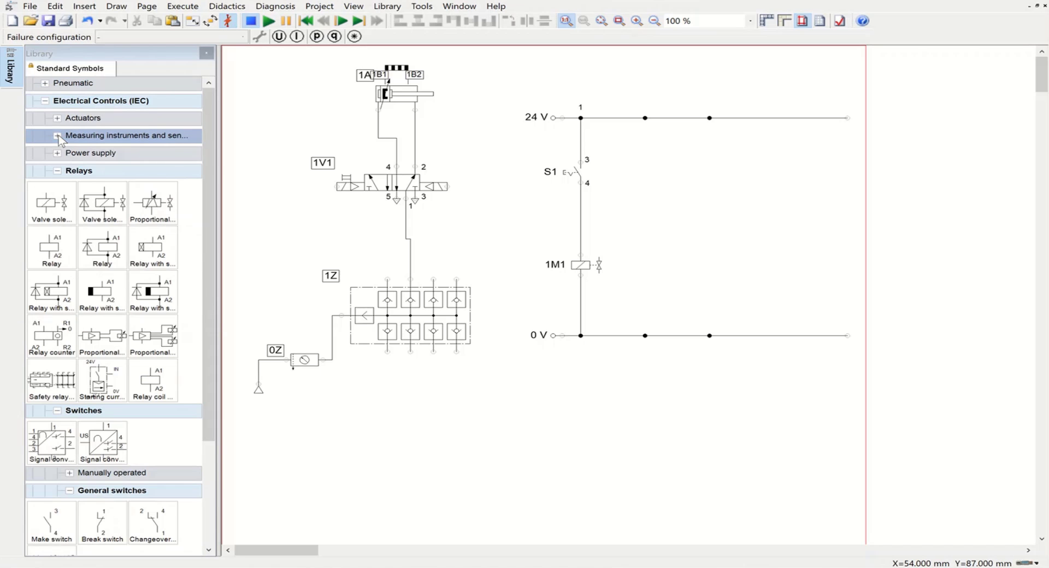
pyautogui.click(58, 136)
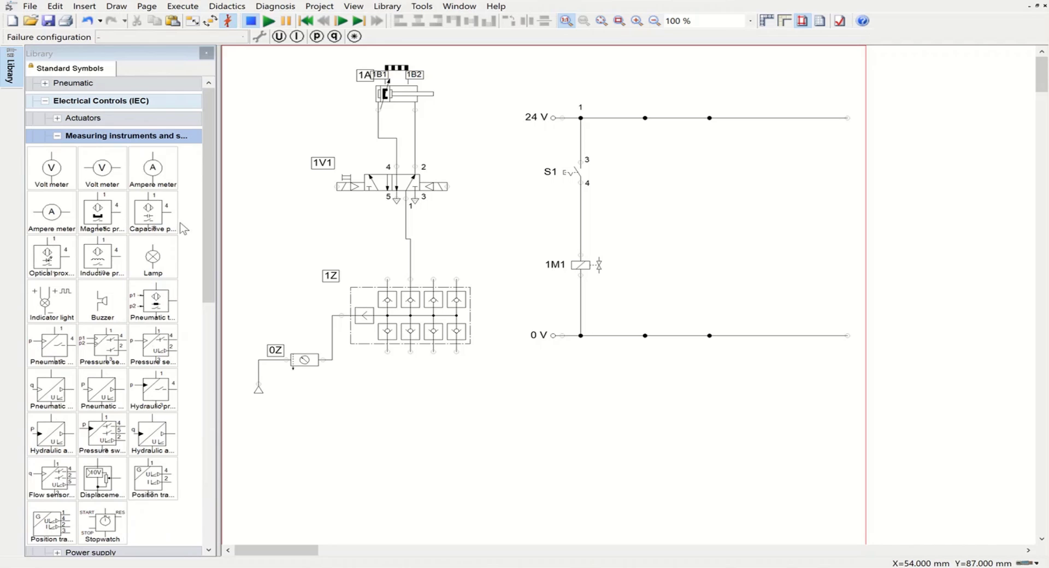
pyautogui.moveTo(98, 210); pyautogui.dragTo(645, 170)
pyautogui.click(745, 204)
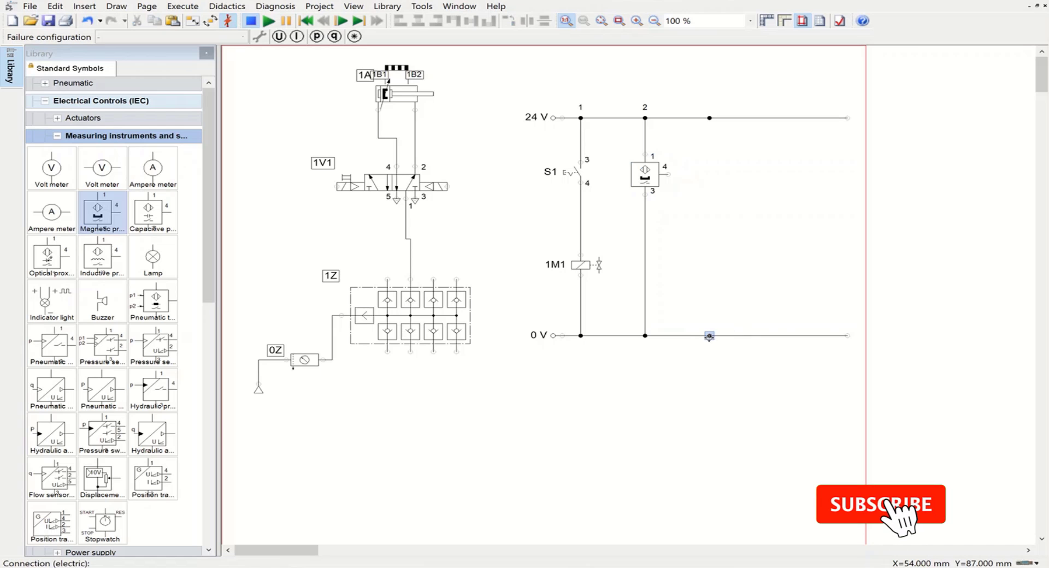
# Shift the unused nodes on both supply rails further right and place a second magnetic proximity switch between them
pyautogui.click(729, 336)
pyautogui.moveTo(736, 338); pyautogui.dragTo(748, 338)
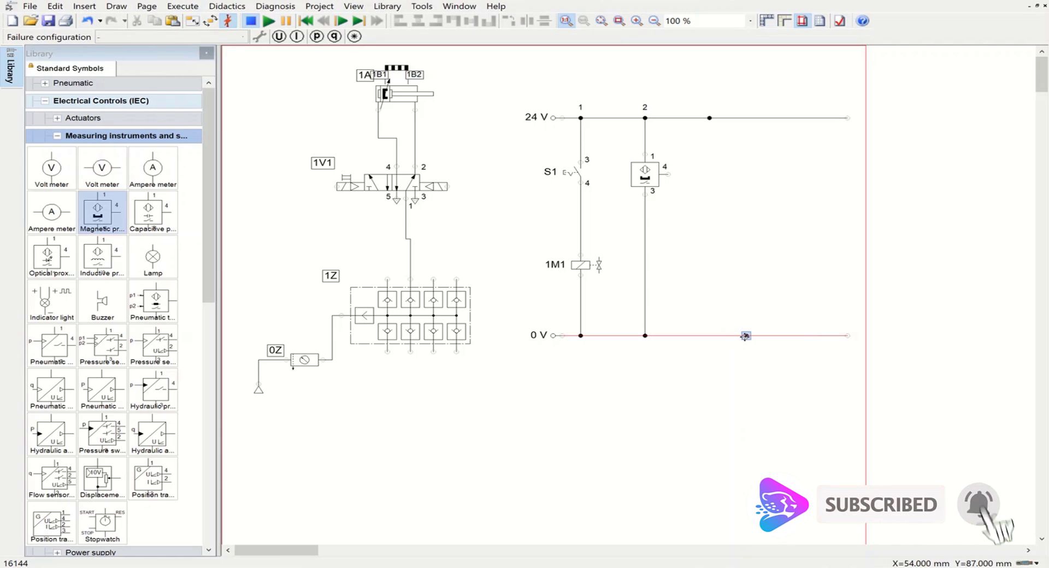
pyautogui.click(746, 253)
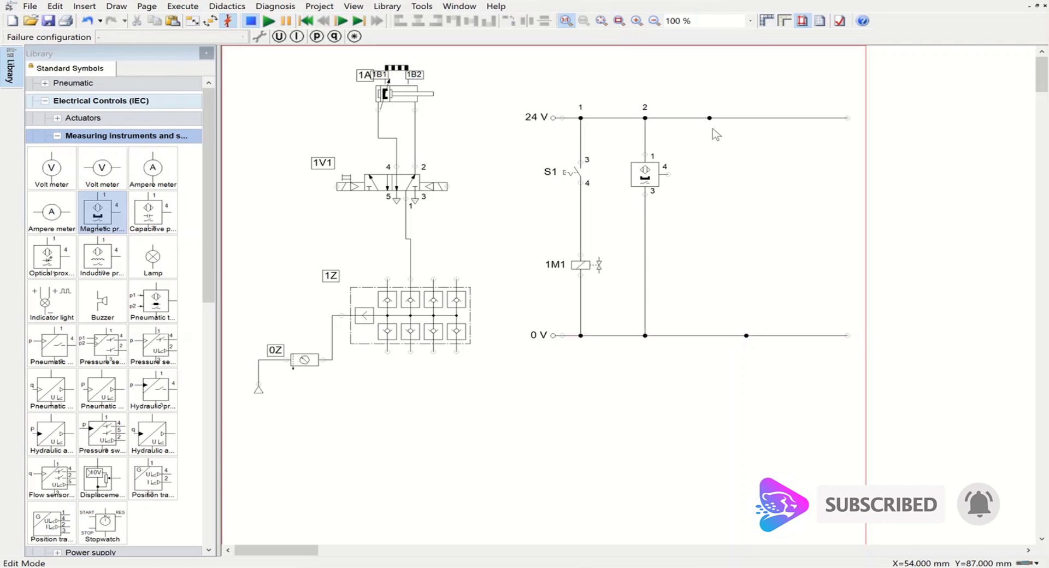
pyautogui.moveTo(710, 118); pyautogui.dragTo(745, 118)
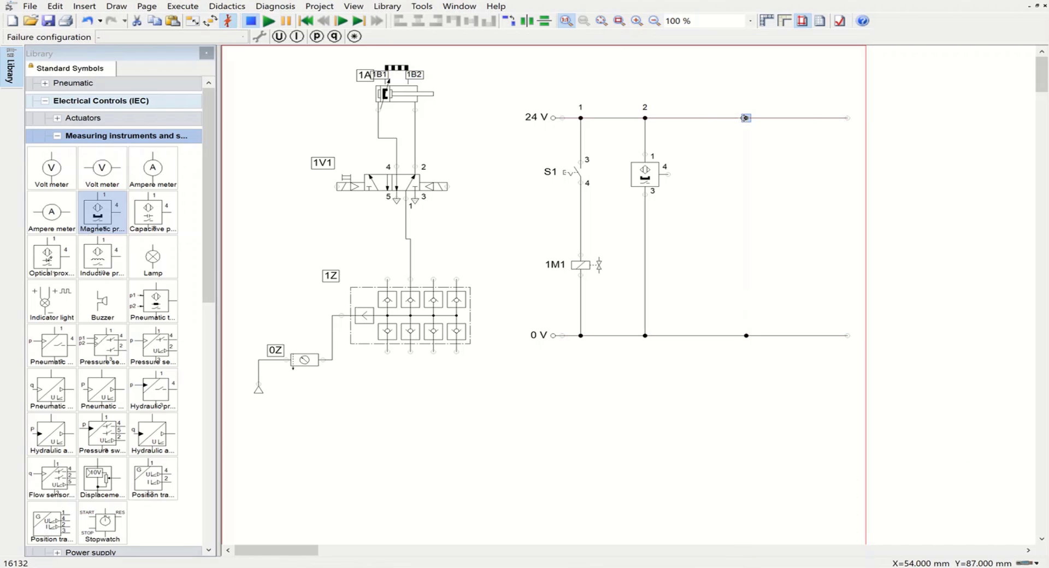
pyautogui.click(783, 162)
pyautogui.moveTo(102, 219); pyautogui.dragTo(748, 188)
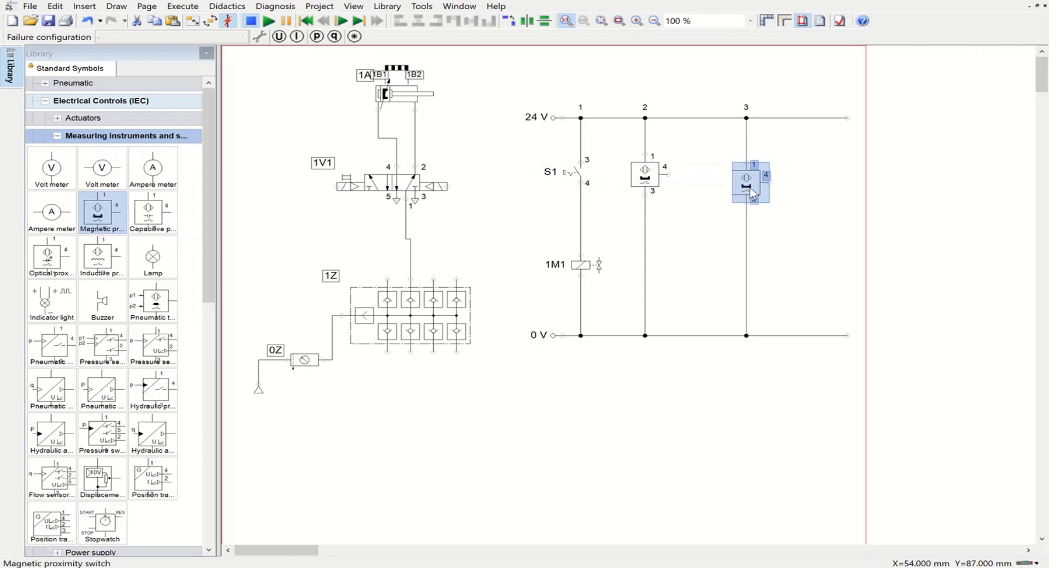
pyautogui.click(824, 194)
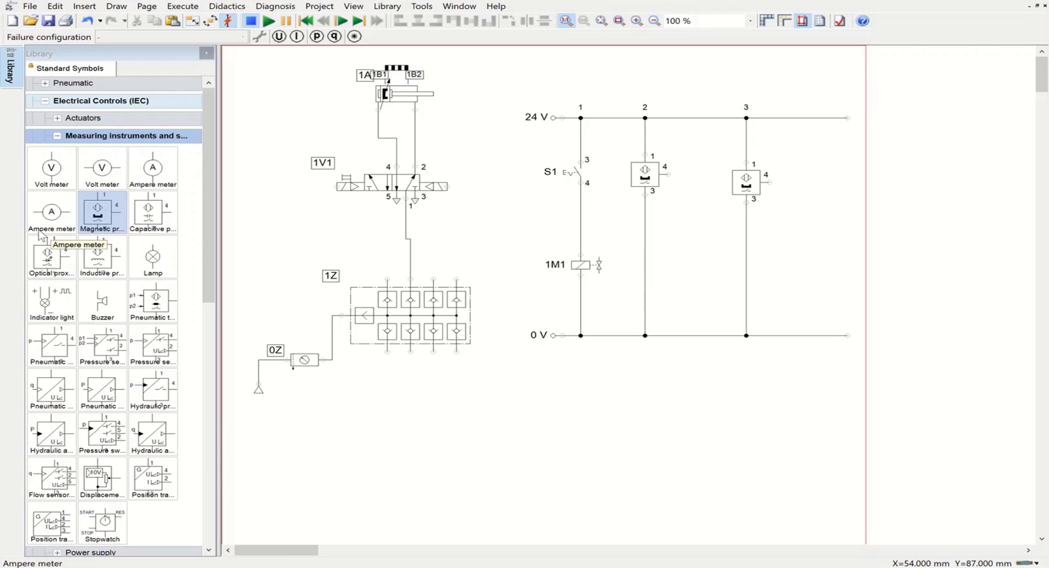
# Place a lamp between the two proximity switches and connect it to output 4 of the first proximity switch
pyautogui.moveTo(153, 257); pyautogui.dragTo(667, 172)
pyautogui.click(638, 234)
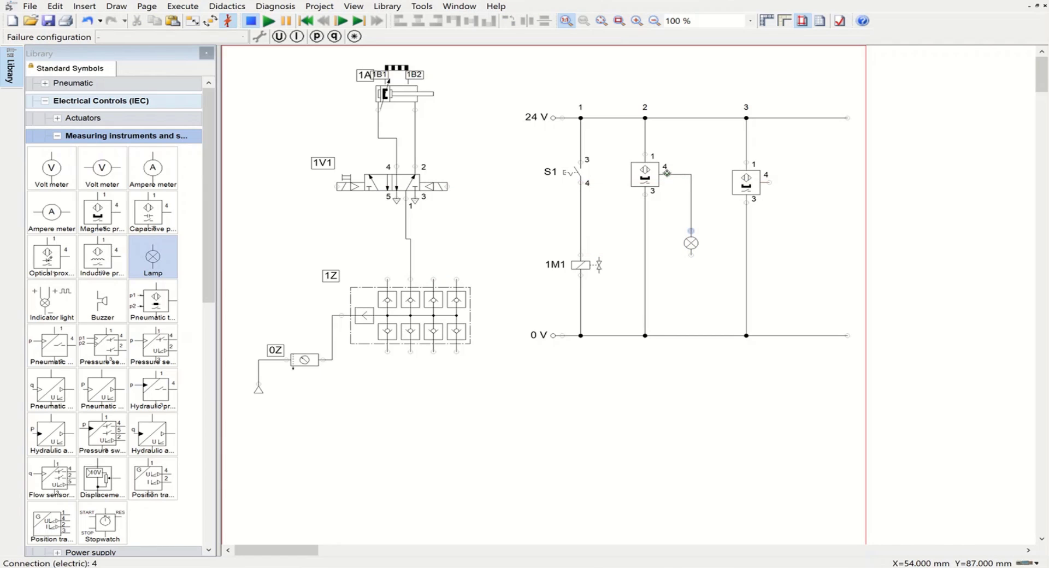
pyautogui.click(746, 181)
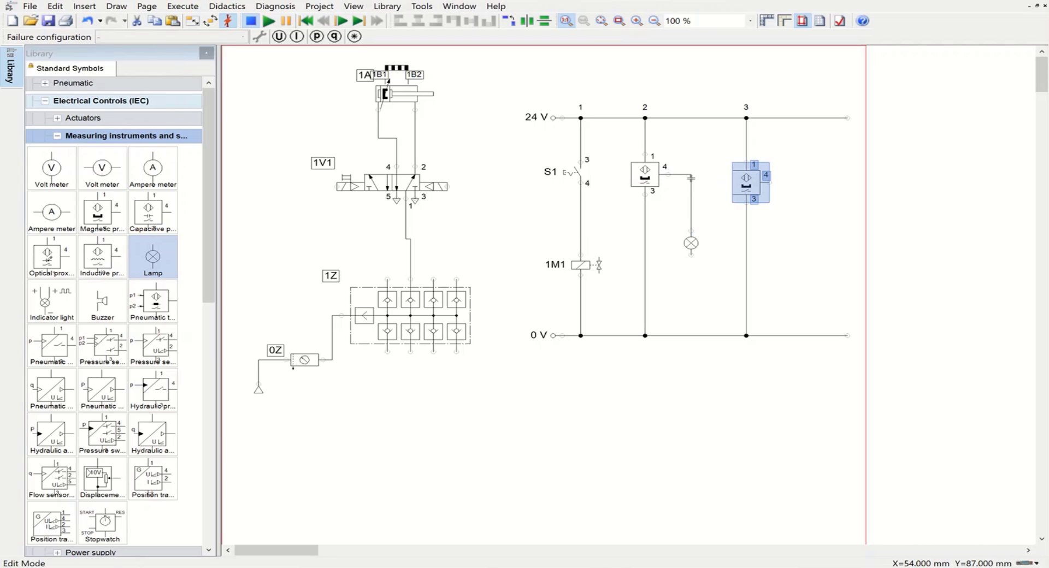
pyautogui.click(692, 285)
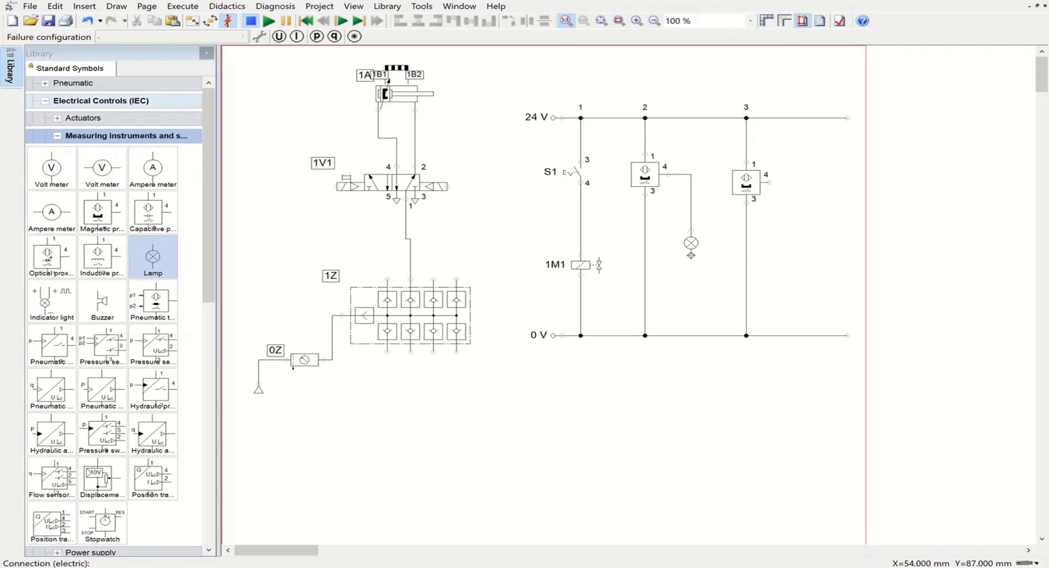
# Connect the first lamp to the 0 V rail and wire a second lamp from output 4 of the second proximity switch to 0 V
pyautogui.moveTo(691, 255); pyautogui.dragTo(691, 336)
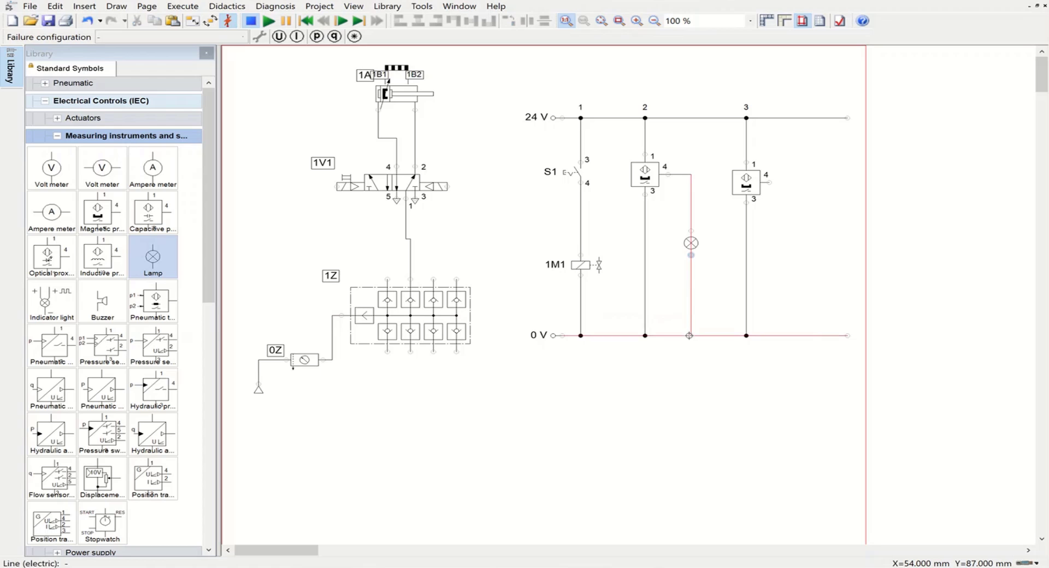
pyautogui.moveTo(153, 253); pyautogui.dragTo(769, 181)
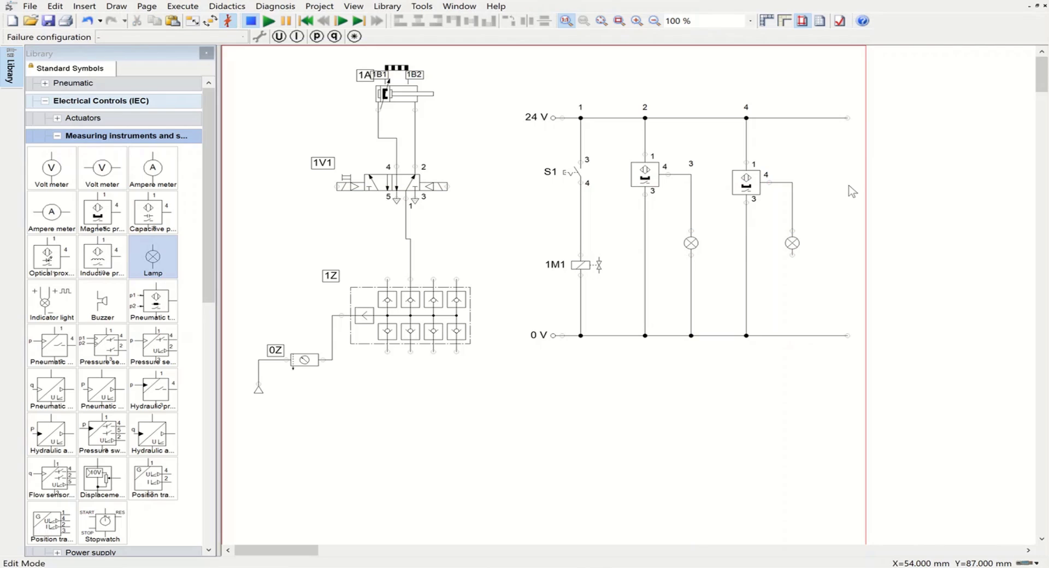
pyautogui.moveTo(794, 256); pyautogui.dragTo(795, 334)
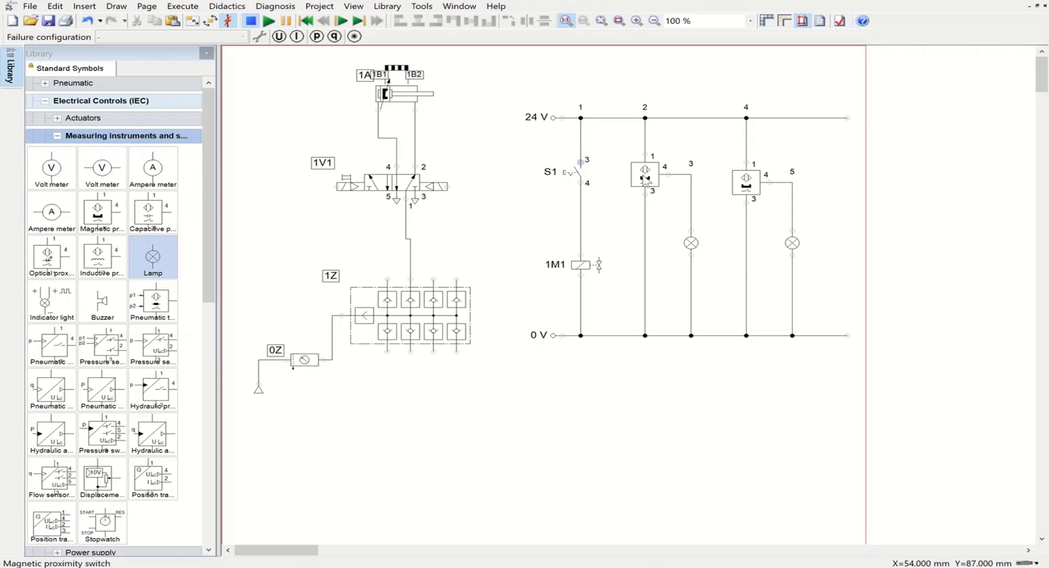
# Shift the first proximity switch, its lamp and their supply rail nodes further right, straightening the connections to free space beside the first current path
pyautogui.moveTo(689, 250); pyautogui.dragTo(714, 248)
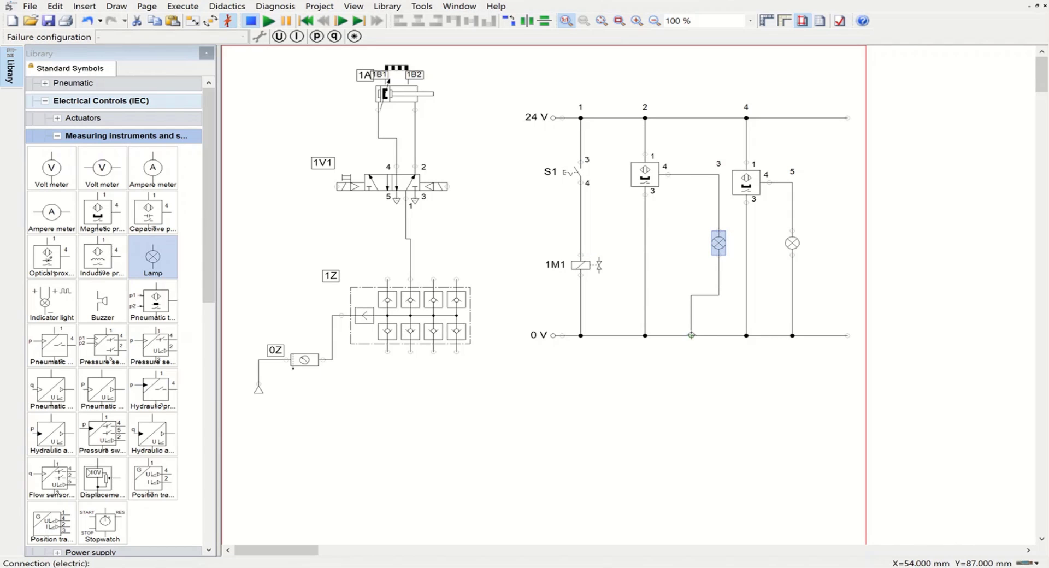
pyautogui.moveTo(691, 336); pyautogui.dragTo(719, 336)
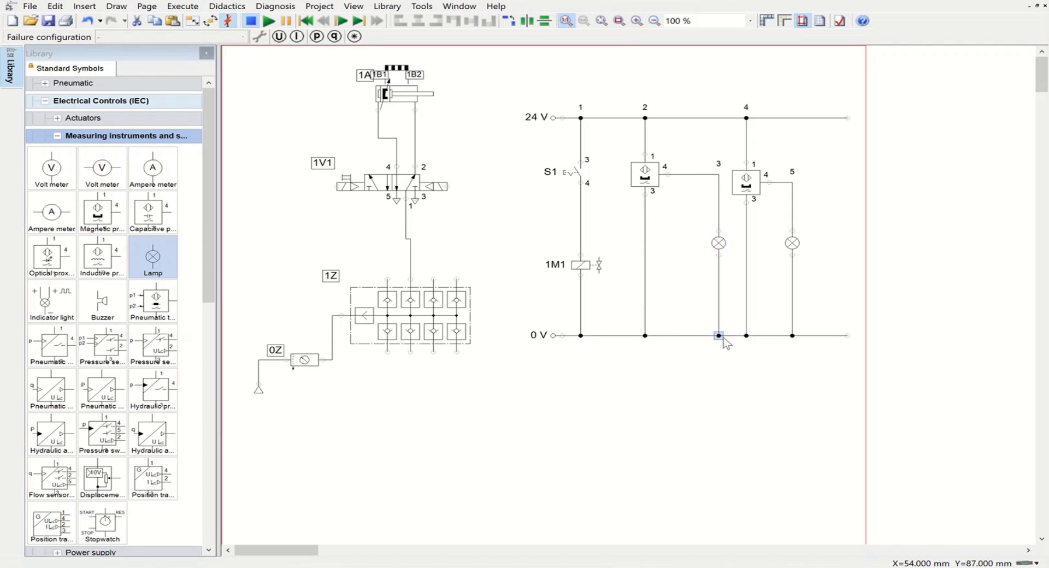
pyautogui.moveTo(644, 117); pyautogui.dragTo(684, 117)
pyautogui.moveTo(647, 174); pyautogui.dragTo(682, 174)
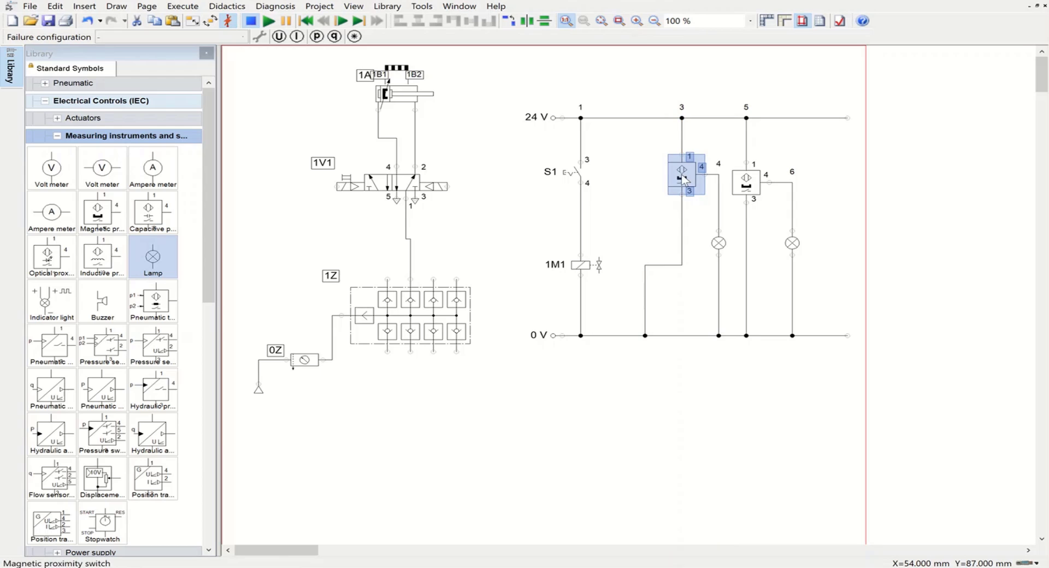
pyautogui.moveTo(645, 336); pyautogui.dragTo(681, 335)
pyautogui.click(650, 241)
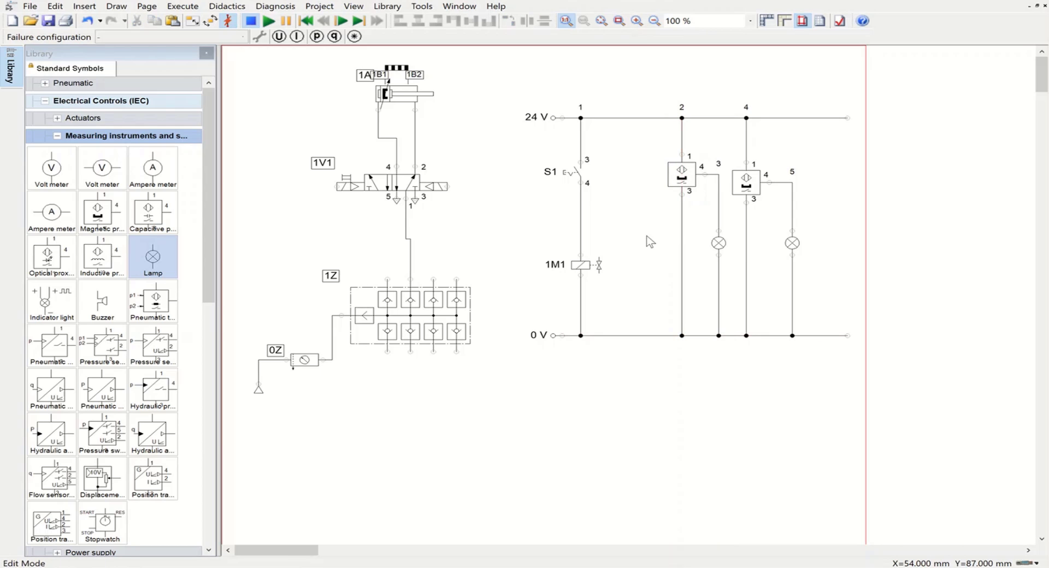
# Place a make pushbutton in the free space between detent switch S1 and the first proximity switch
pyautogui.click(57, 136)
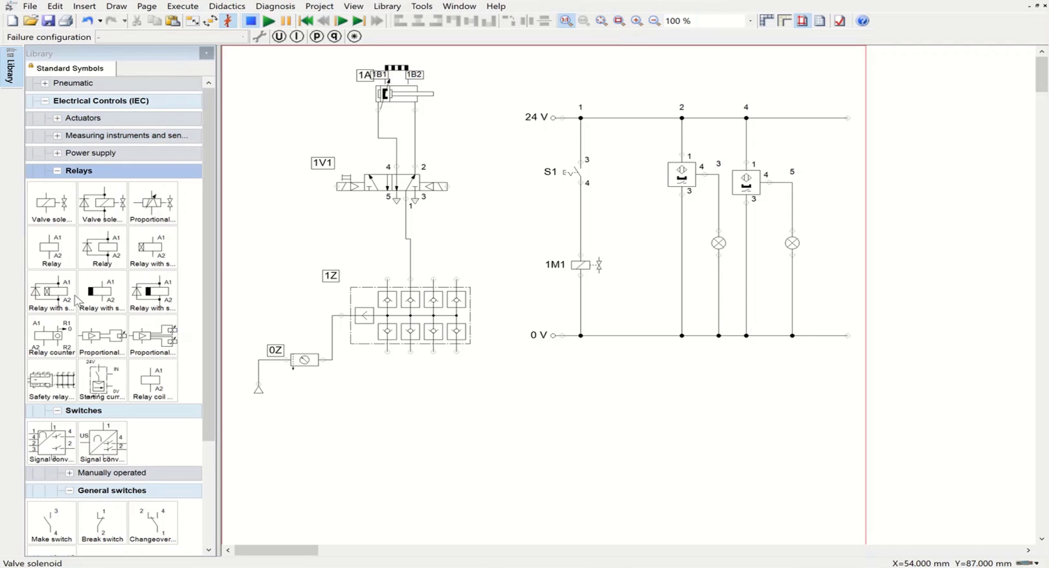
pyautogui.click(58, 171)
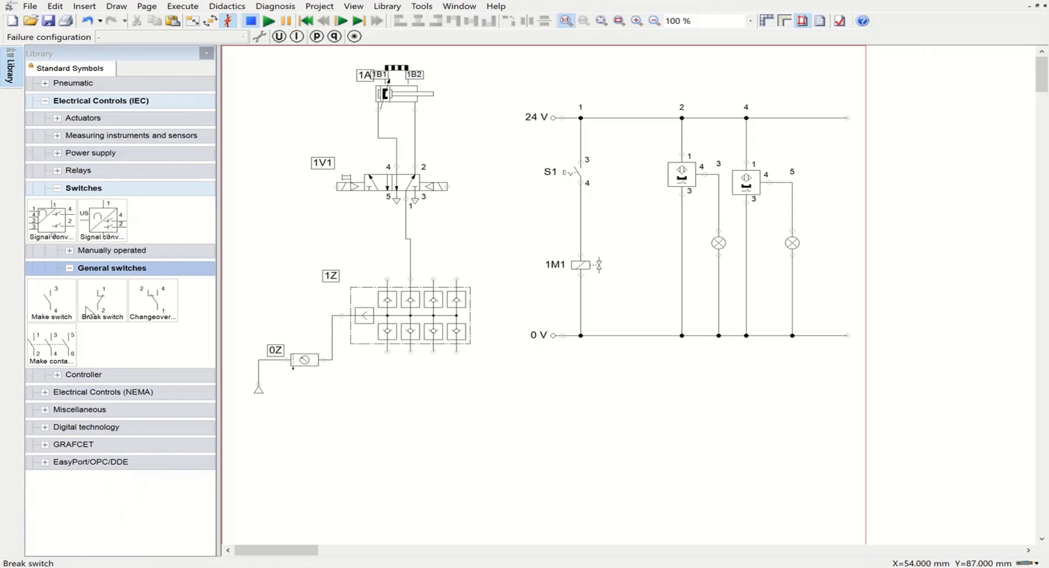
pyautogui.click(70, 250)
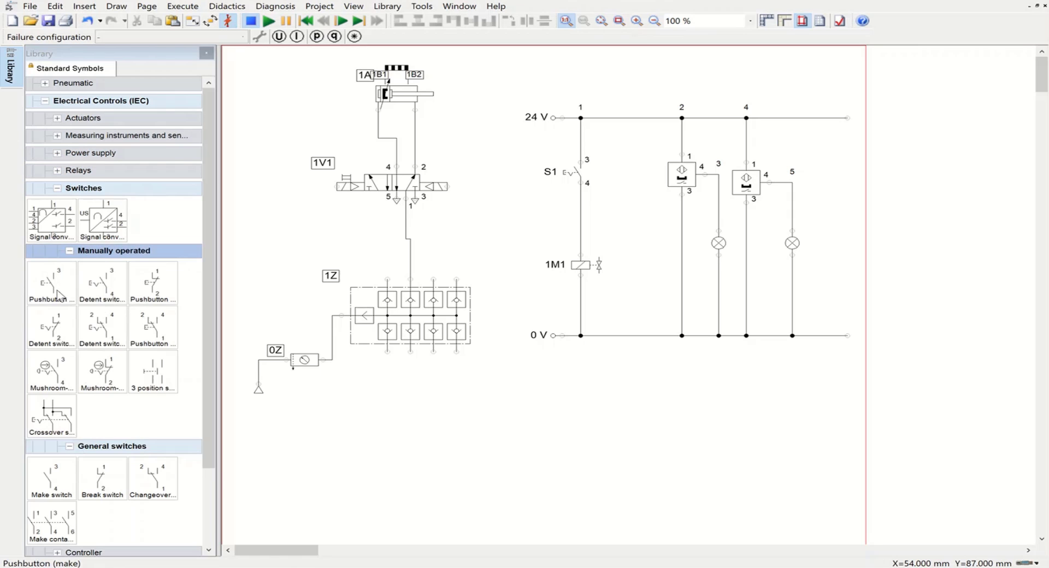
pyautogui.moveTo(47, 290); pyautogui.dragTo(608, 188)
pyautogui.click(624, 232)
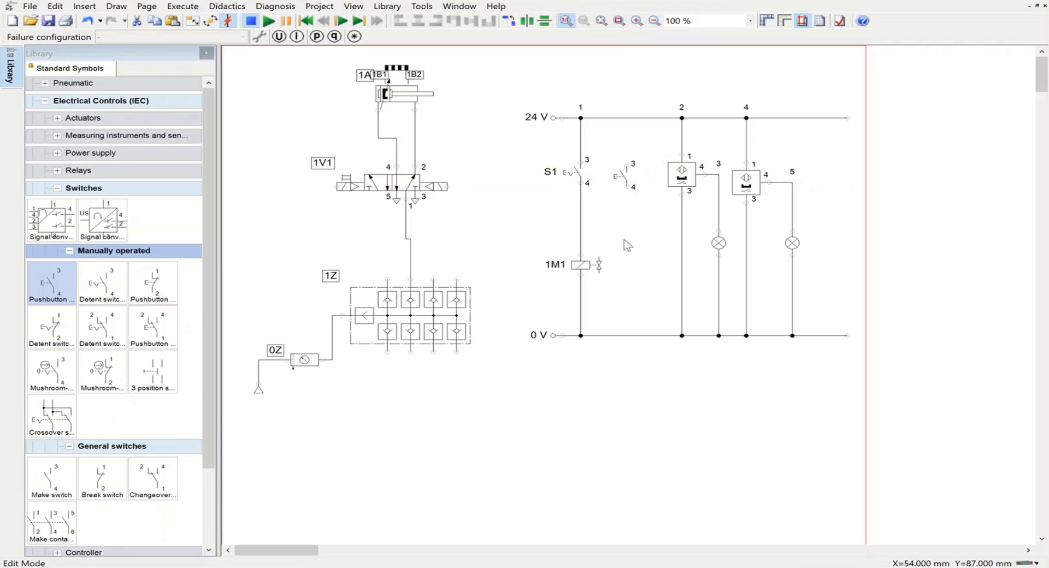
# Delete detent switch S1 from the first current path and insert a copy of the make pushbutton in its place
pyautogui.click(582, 179)
pyautogui.press('Delete')
pyautogui.click(630, 183)
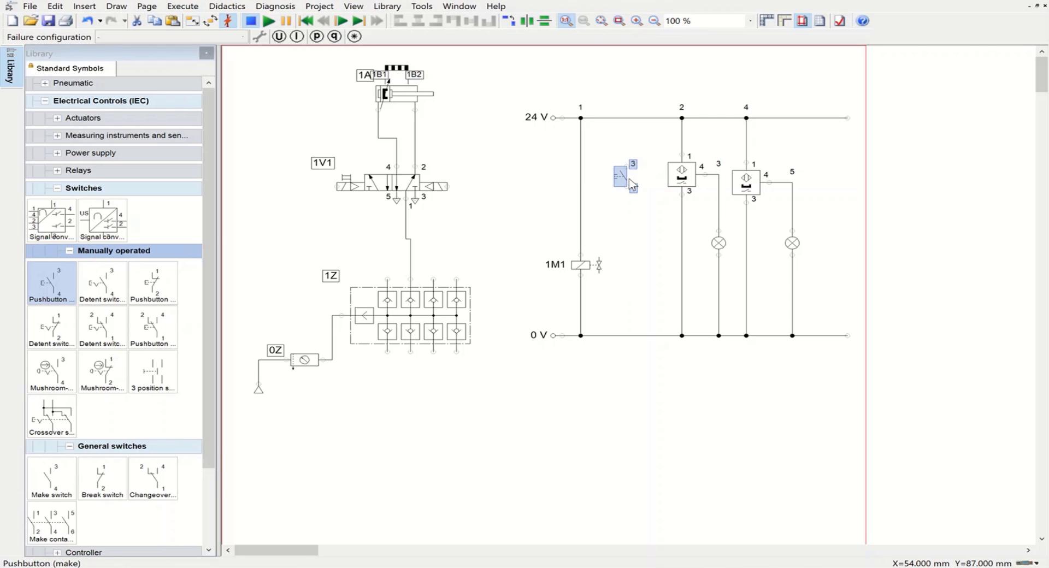
pyautogui.moveTo(631, 183); pyautogui.dragTo(569, 159)
pyautogui.click(500, 153)
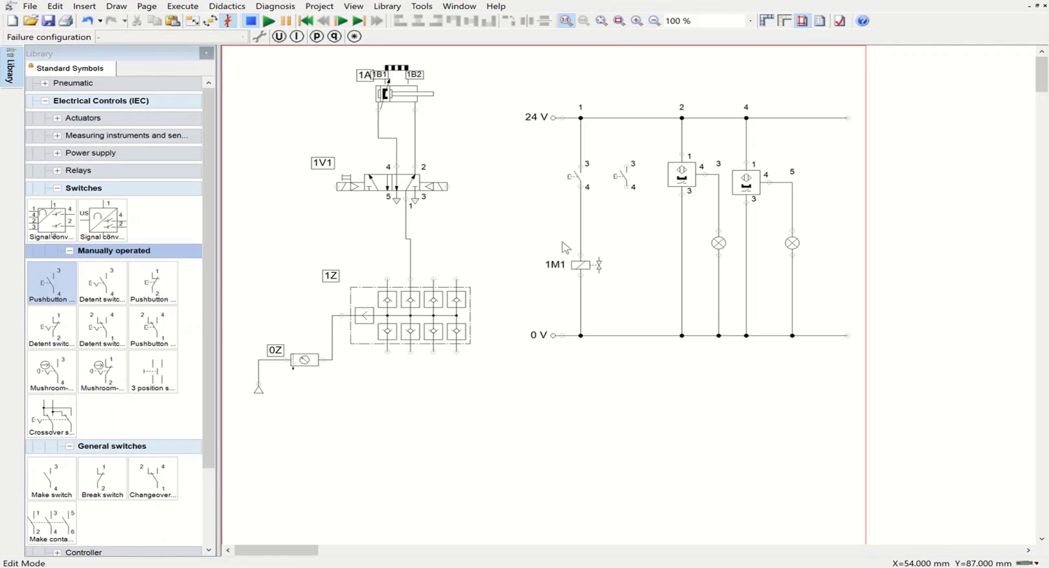
# Duplicate valve solenoid 1M1 beside the original and wire the second pushbutton between the copy and the 24 V rail
pyautogui.click(584, 271)
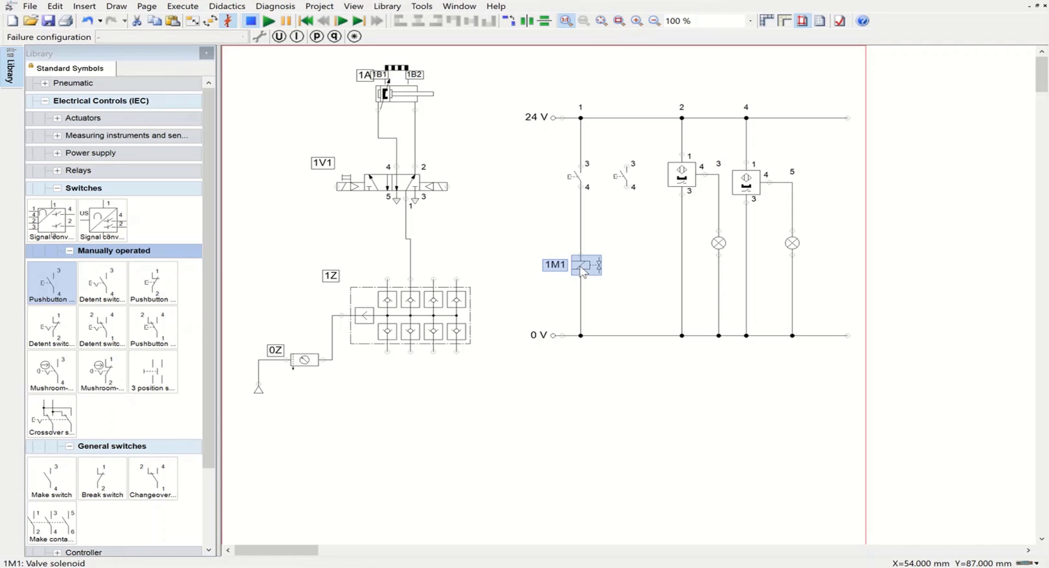
pyautogui.hotkey('ctrl', 'v')
pyautogui.moveTo(584, 286)
pyautogui.mouseDown()
pyautogui.moveTo(593, 271)
pyautogui.moveTo(628, 258)
pyautogui.moveTo(574, 266)
pyautogui.moveTo(584, 271)
pyautogui.mouseUp()
pyautogui.click(643, 227)
pyautogui.click(580, 265)
pyautogui.click(621, 231)
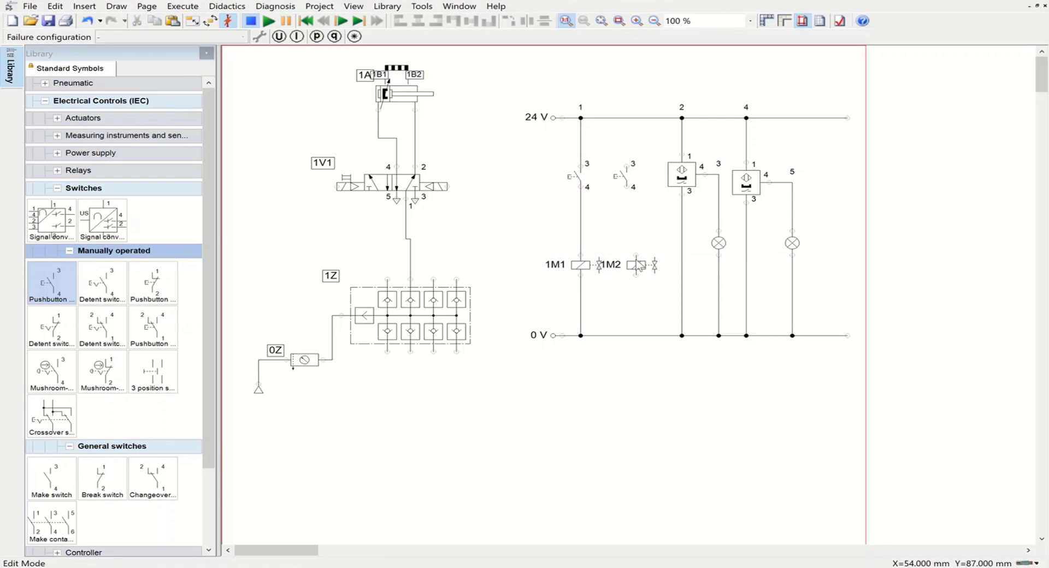
pyautogui.moveTo(627, 187); pyautogui.dragTo(638, 252)
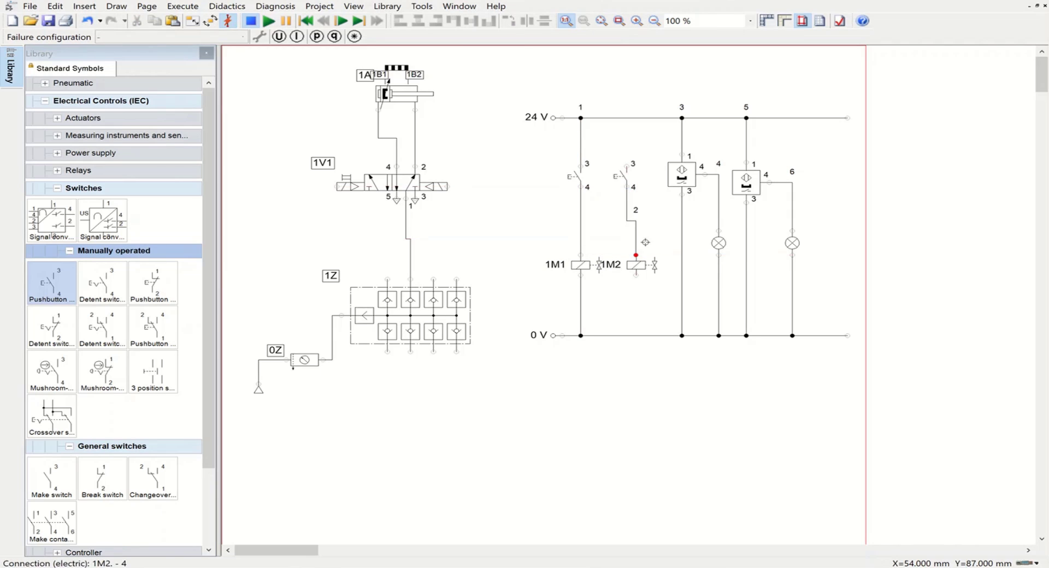
pyautogui.moveTo(627, 167); pyautogui.dragTo(629, 118)
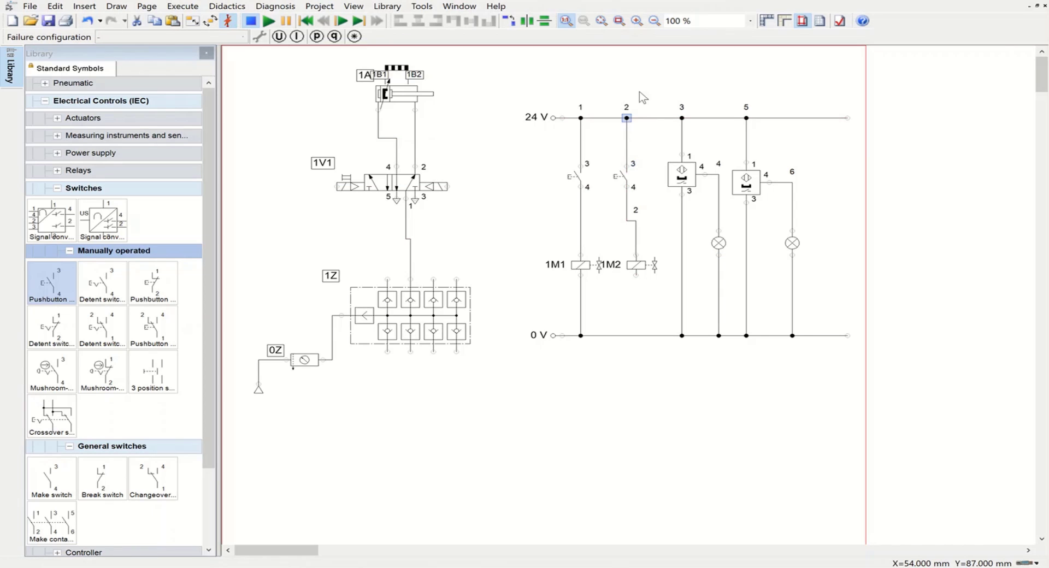
# Set the identification of the pushbutton in the first current path to S1
pyautogui.doubleClick(575, 182)
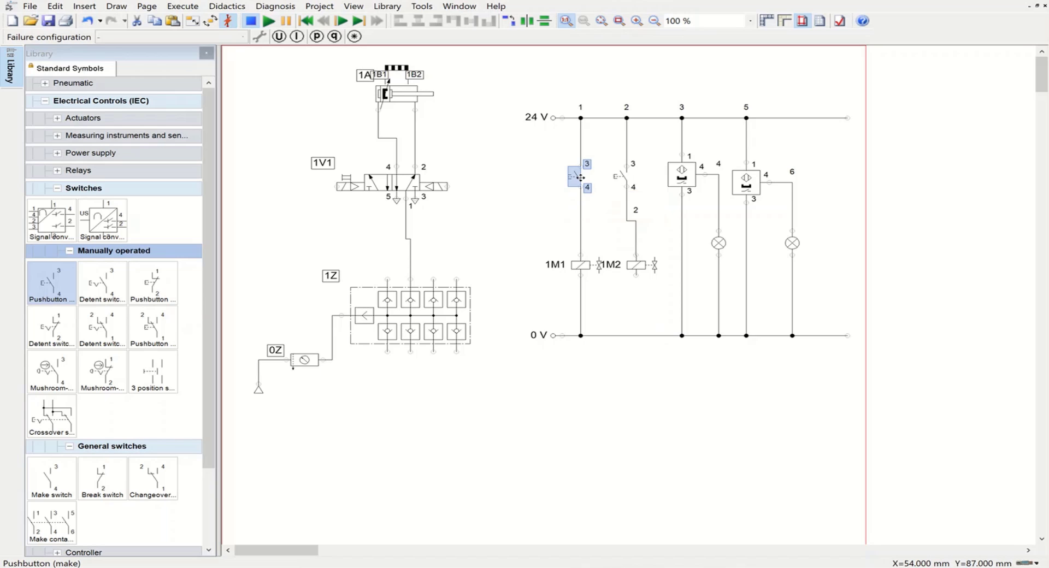
pyautogui.moveTo(594, 202); pyautogui.dragTo(499, 188)
pyautogui.write('1')
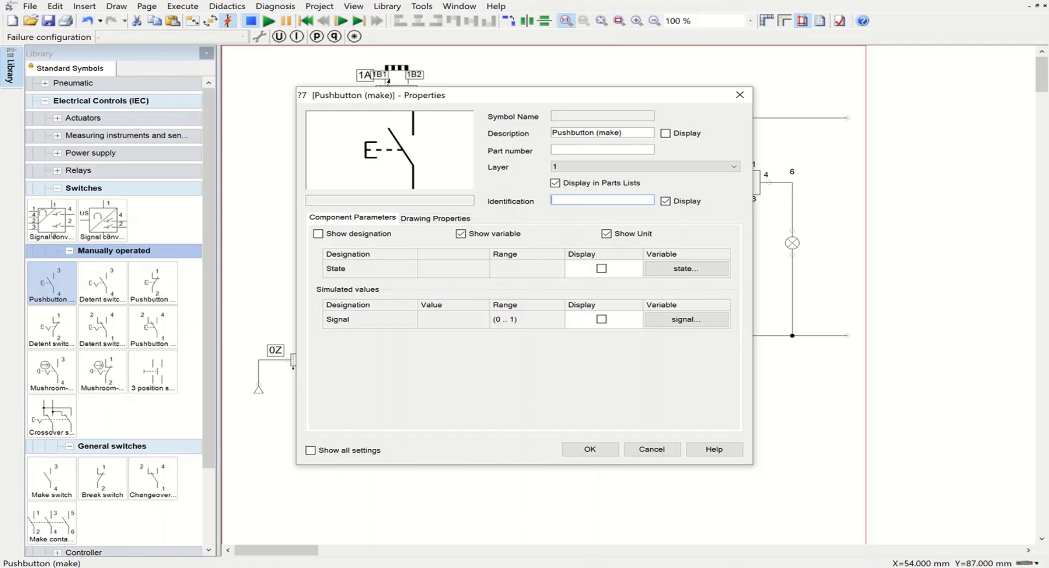
pyautogui.write('S1')
pyautogui.click(590, 449)
# Set the second pushbutton's identification to S2 and connect solenoid 1M2 to the 0 V rail
pyautogui.click(624, 180)
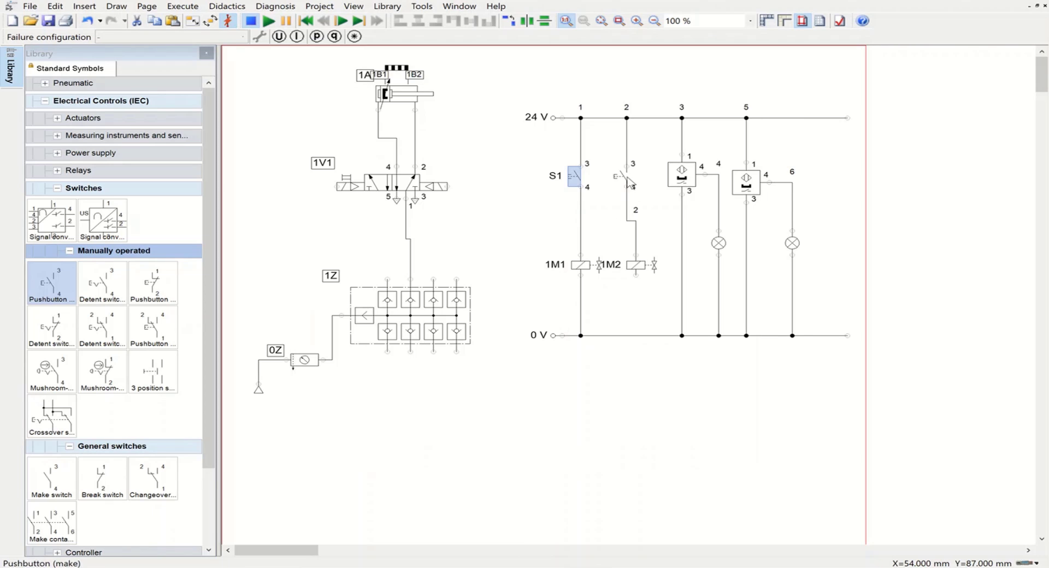
pyautogui.doubleClick(628, 182)
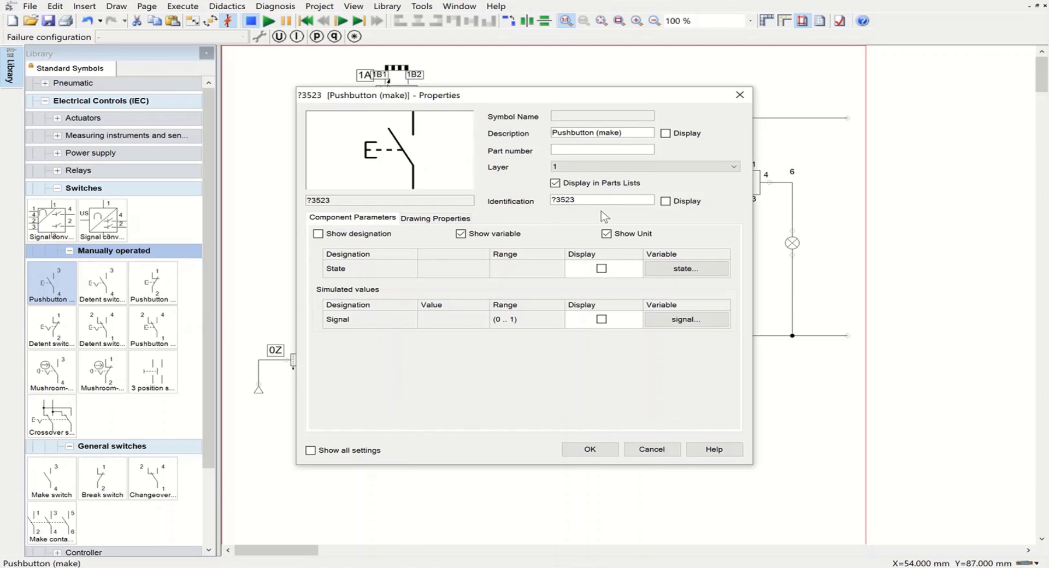
pyautogui.moveTo(595, 200); pyautogui.dragTo(539, 204)
pyautogui.write('S2')
pyautogui.click(601, 451)
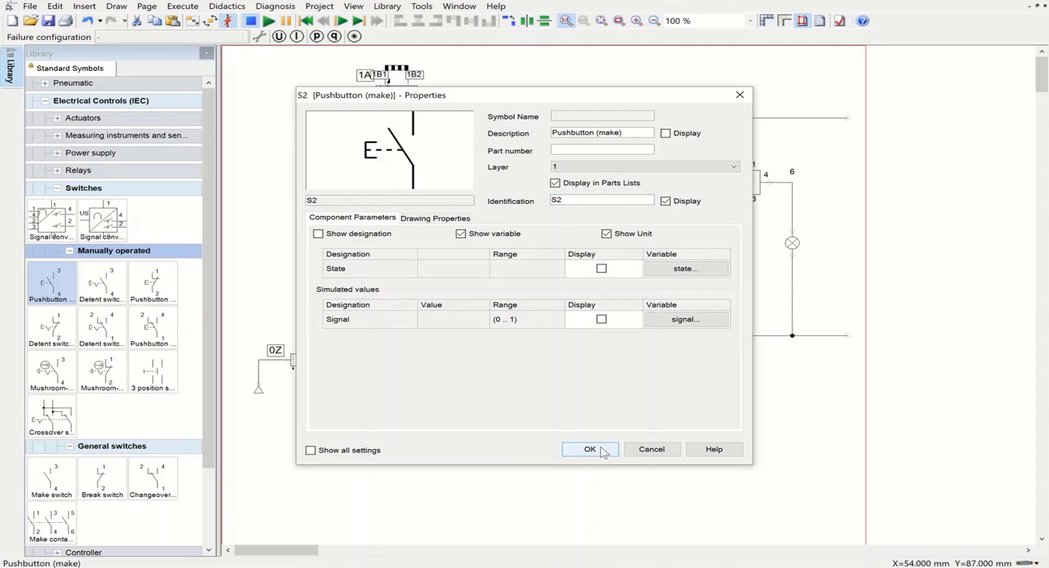
pyautogui.moveTo(635, 275); pyautogui.dragTo(636, 336)
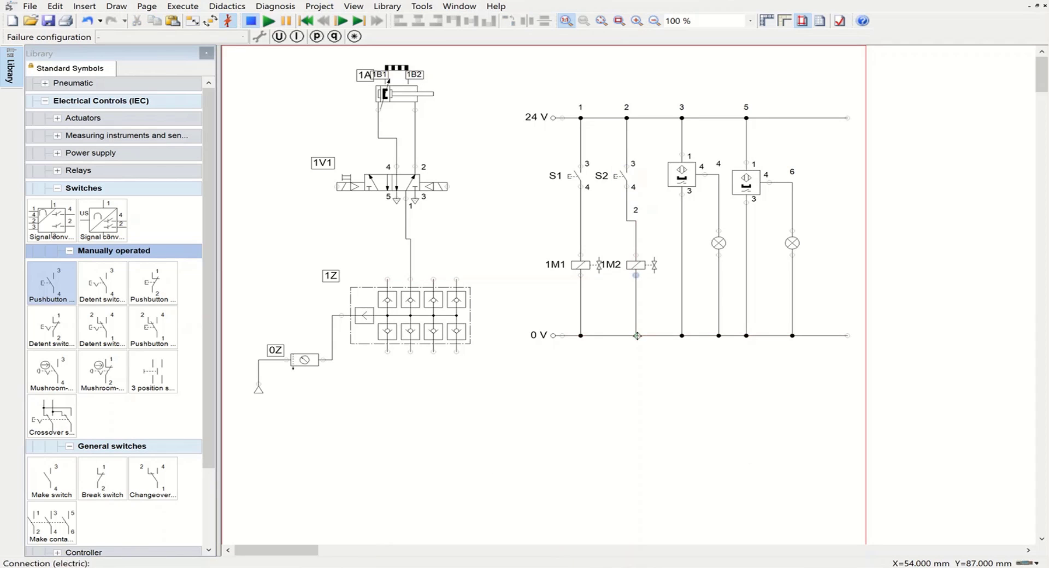
pyautogui.click(656, 407)
# Link the left solenoid connector of valve 1V1 to electric connector 1M1
pyautogui.doubleClick(338, 189)
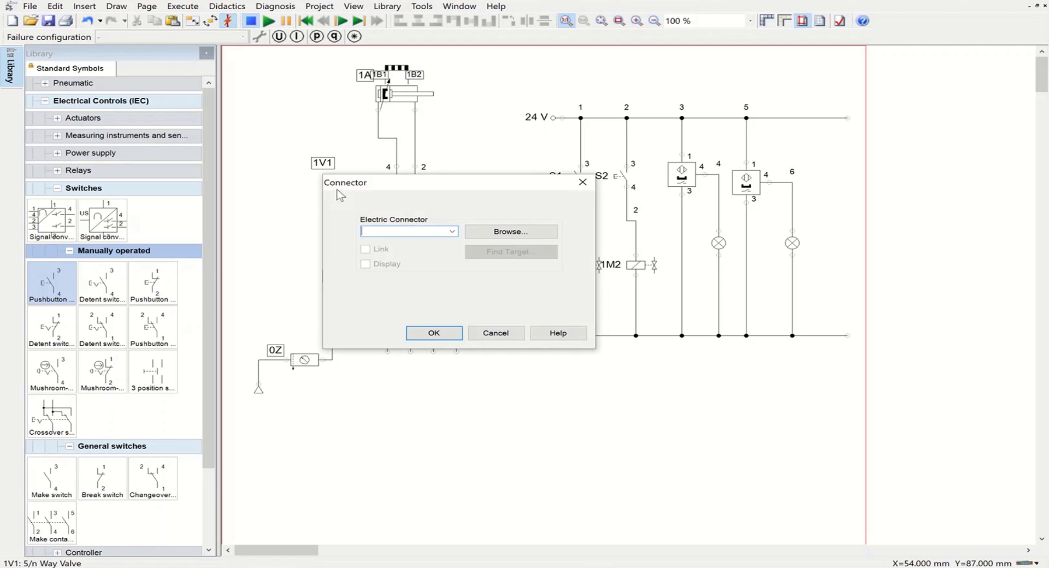
pyautogui.click(453, 231)
pyautogui.click(421, 239)
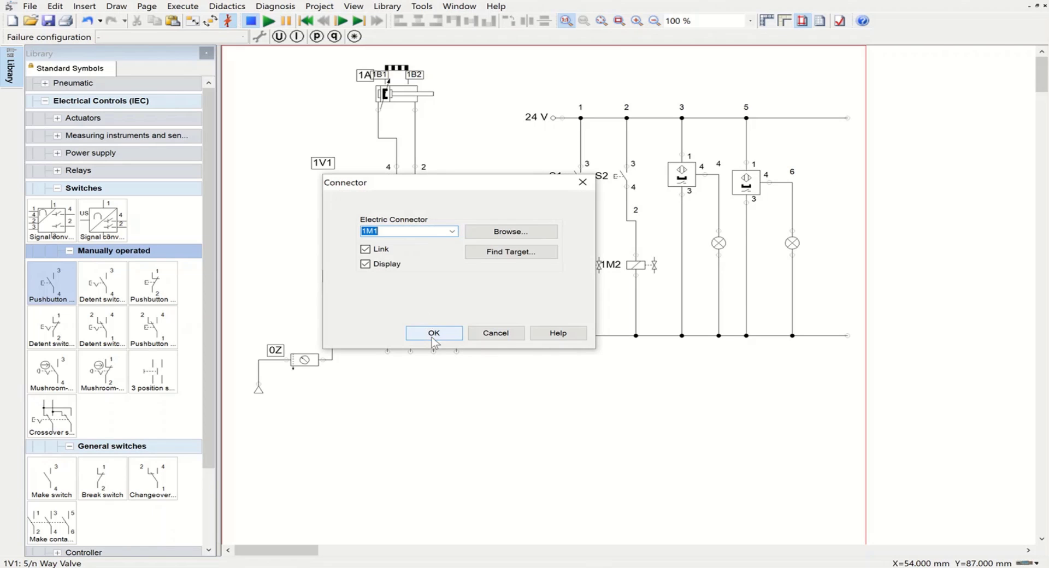
pyautogui.click(434, 333)
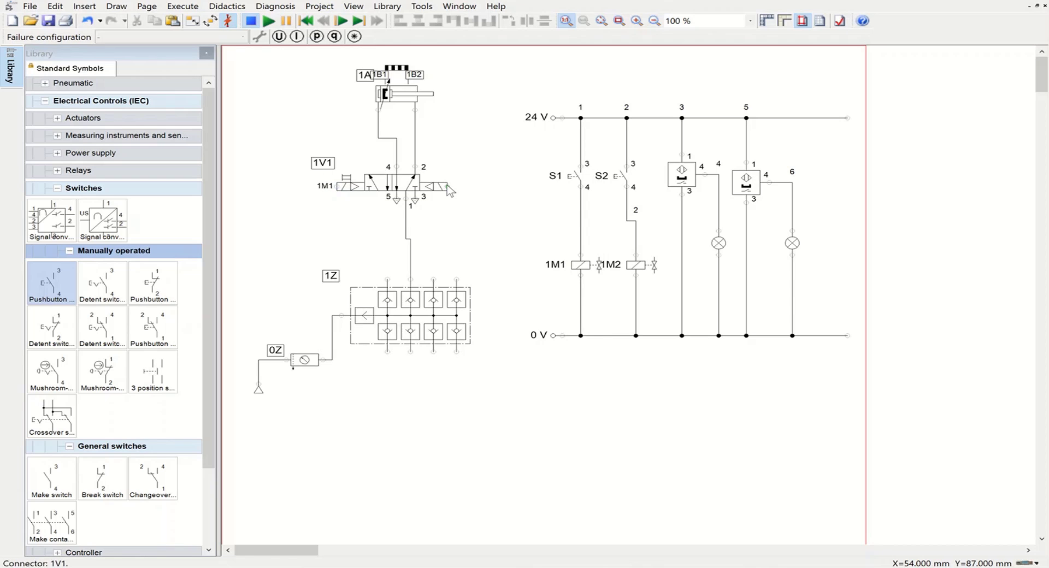
# Link the right solenoid connector of valve 1V1 to electric connector 1M2
pyautogui.doubleClick(447, 186)
pyautogui.click(452, 231)
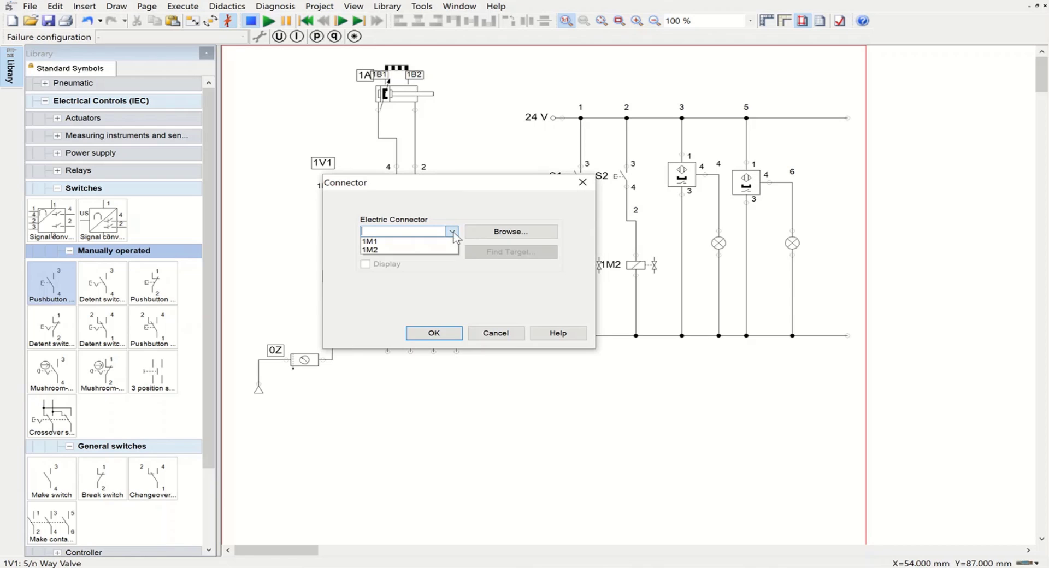
pyautogui.click(423, 251)
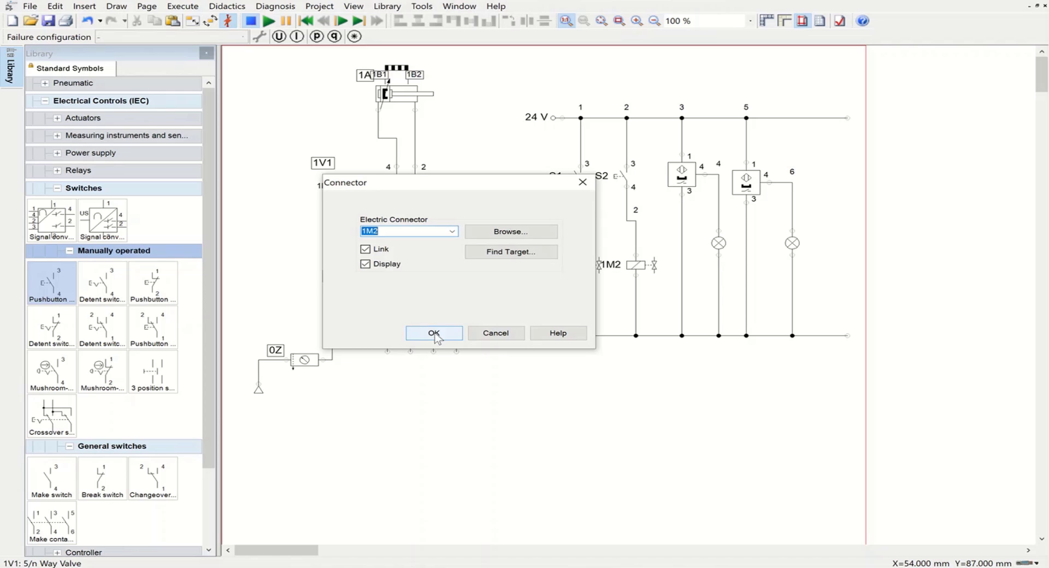
pyautogui.click(434, 333)
pyautogui.click(654, 436)
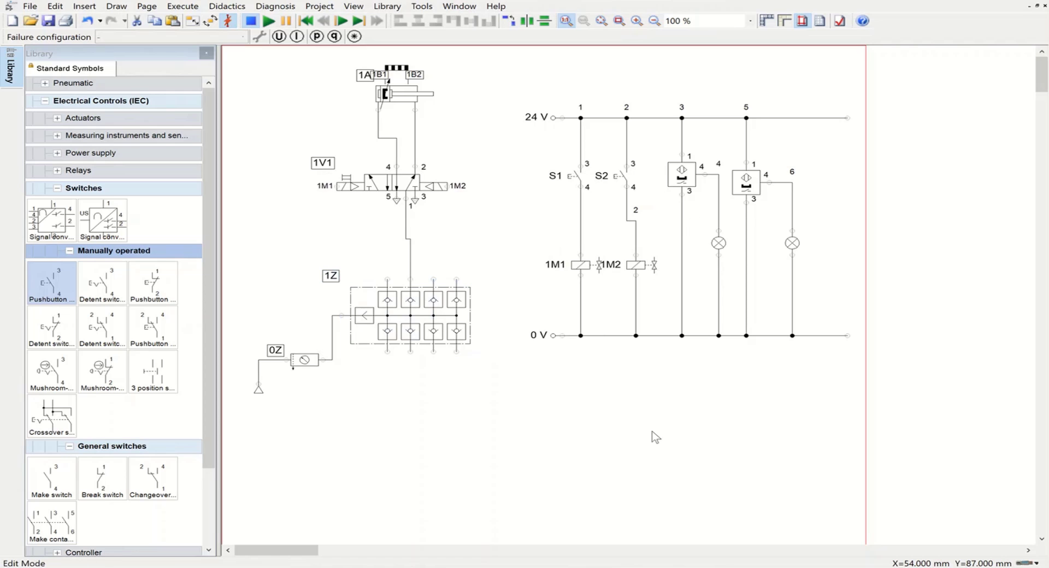
# Set the identification of the first magnetic proximity switch to 1B1
pyautogui.moveTo(677, 182)
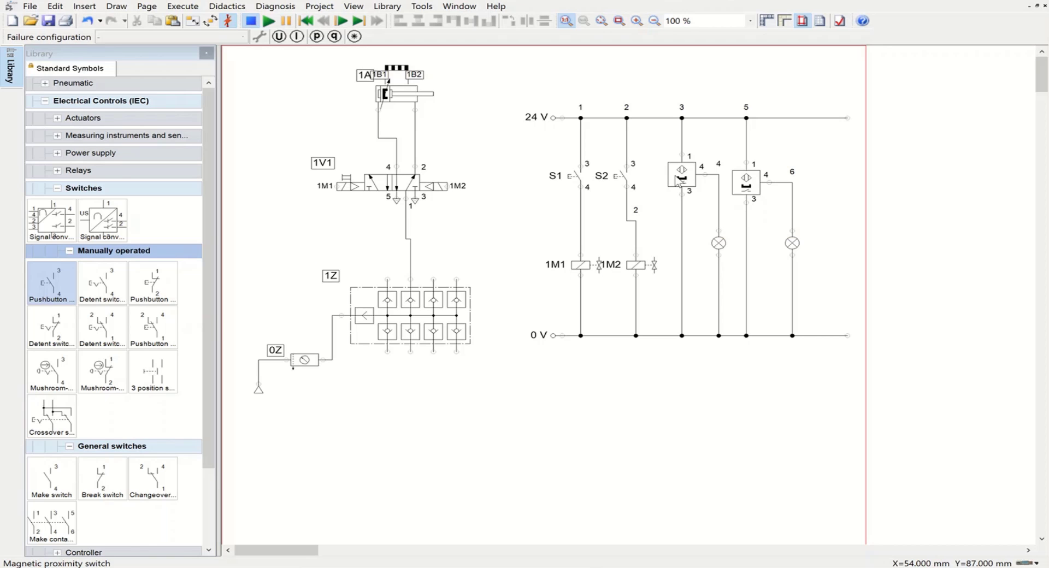
pyautogui.doubleClick(678, 182)
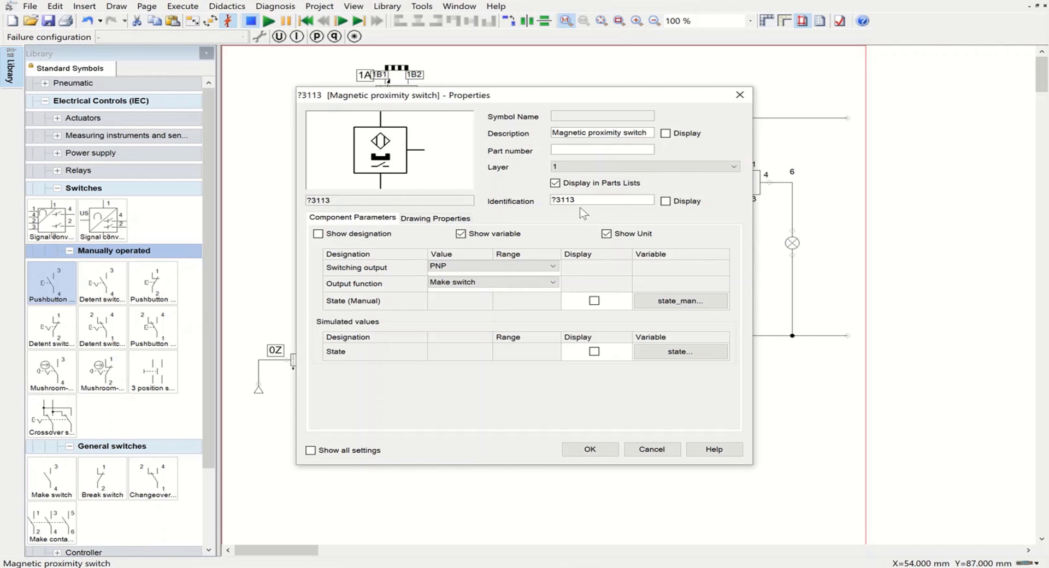
pyautogui.click(583, 200)
pyautogui.hotkey('ctrl', 'a')
pyautogui.write('1')
pyautogui.click(598, 448)
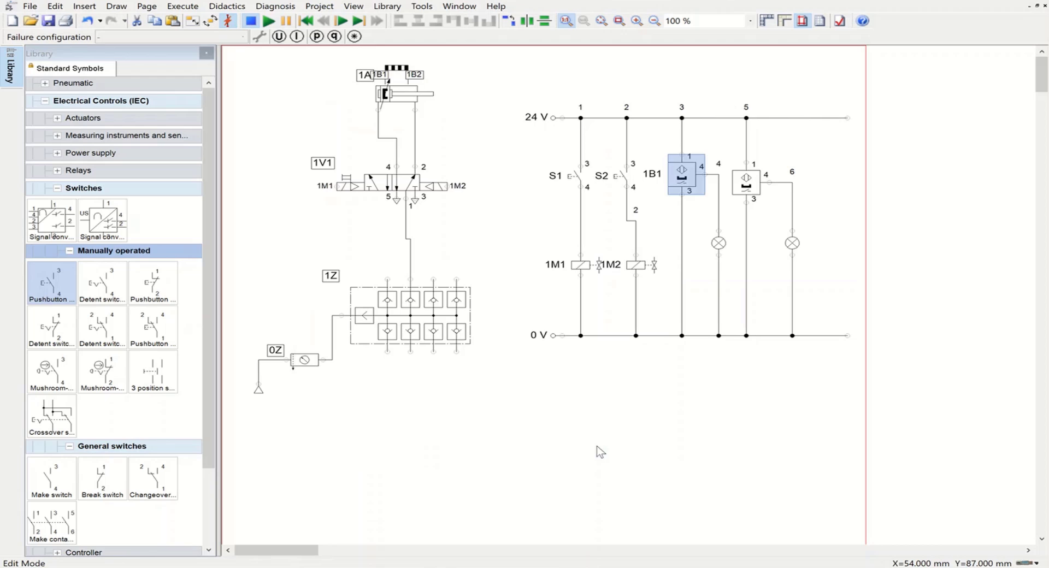
# Set the identification of the lamp connected to proximity switch 1B1 to L2
pyautogui.doubleClick(718, 245)
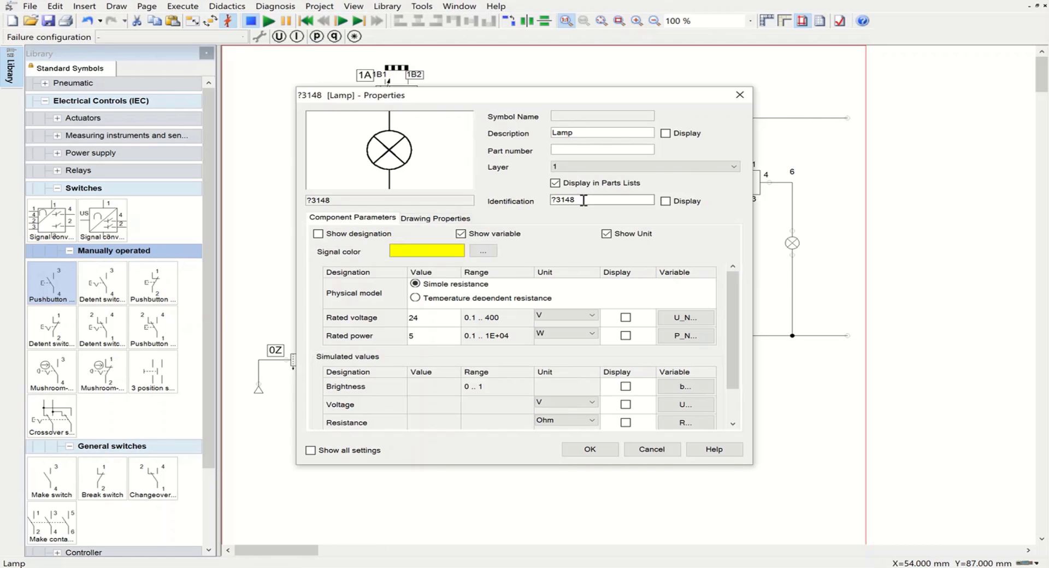
pyautogui.click(583, 200)
pyautogui.hotkey('ctrl', 'a')
pyautogui.write('L2')
pyautogui.click(585, 449)
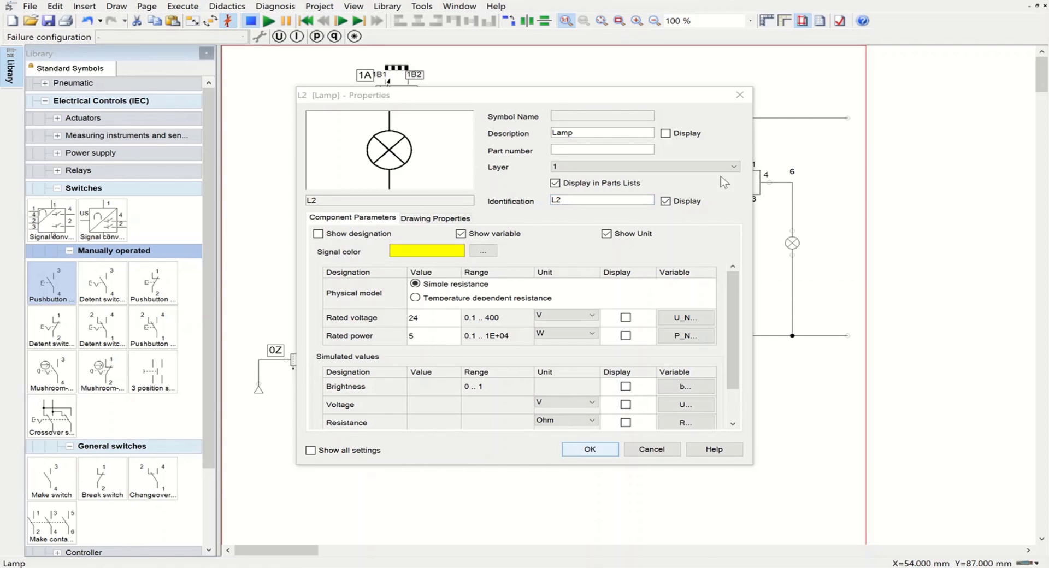
# Set the identification of the second magnetic proximity switch, in current path 5, to 1B2
pyautogui.doubleClick(748, 180)
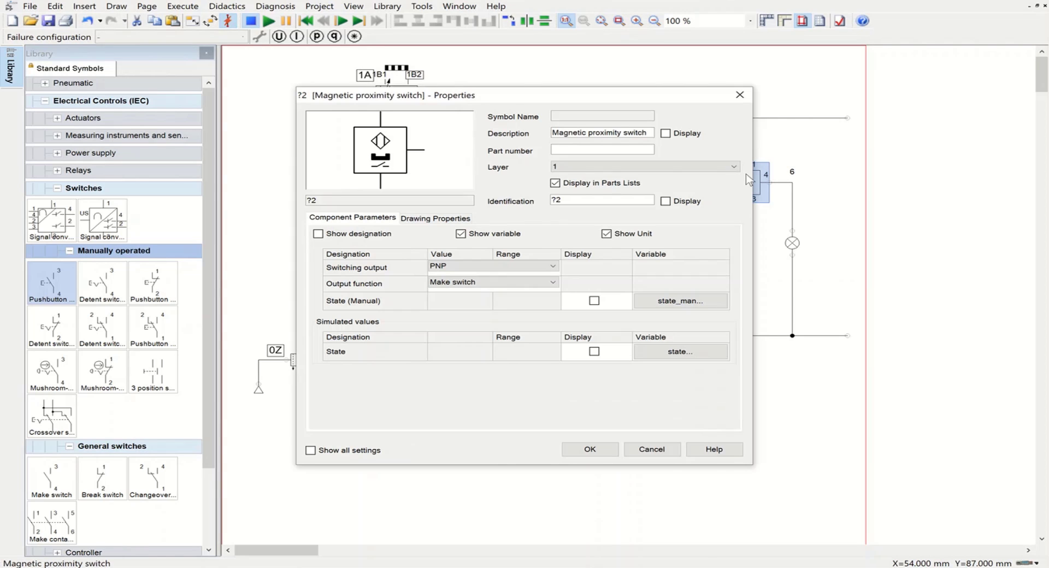
pyautogui.moveTo(595, 201); pyautogui.dragTo(548, 205)
pyautogui.write('1B')
pyautogui.click(597, 449)
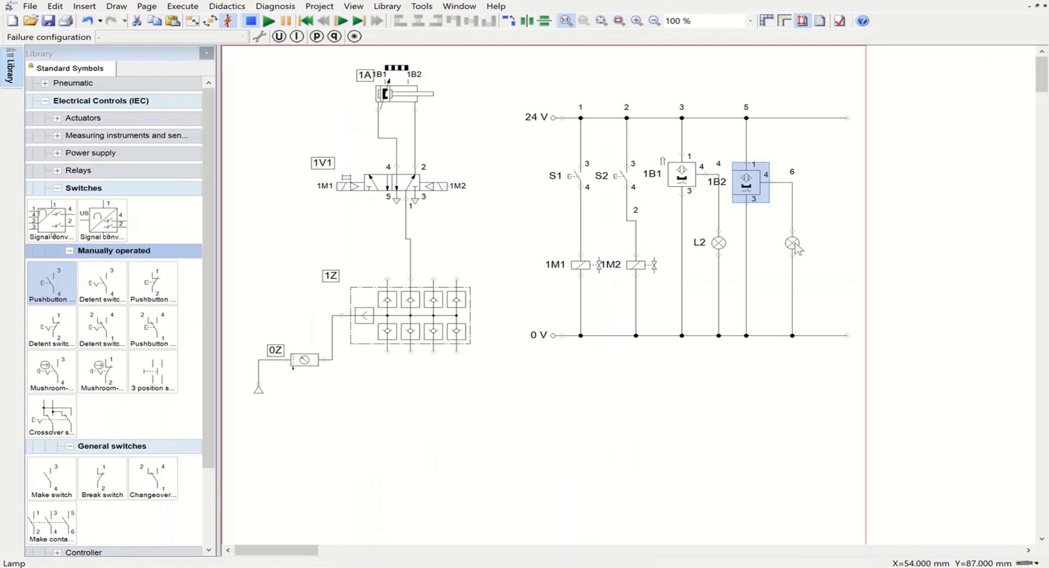
pyautogui.doubleClick(794, 242)
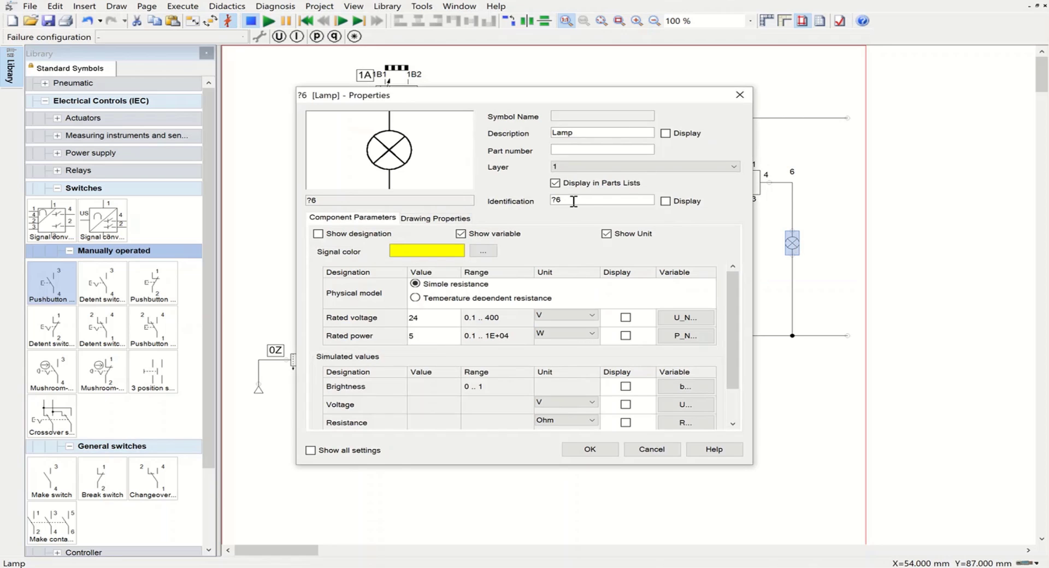
pyautogui.moveTo(578, 199); pyautogui.dragTo(538, 197)
pyautogui.write('L2')
pyautogui.click(597, 451)
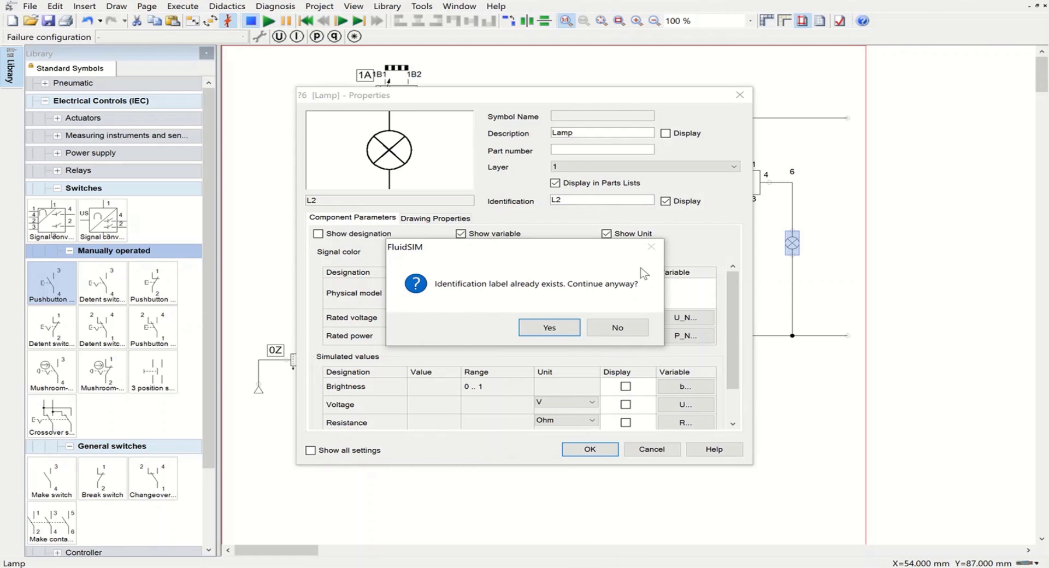
pyautogui.click(632, 330)
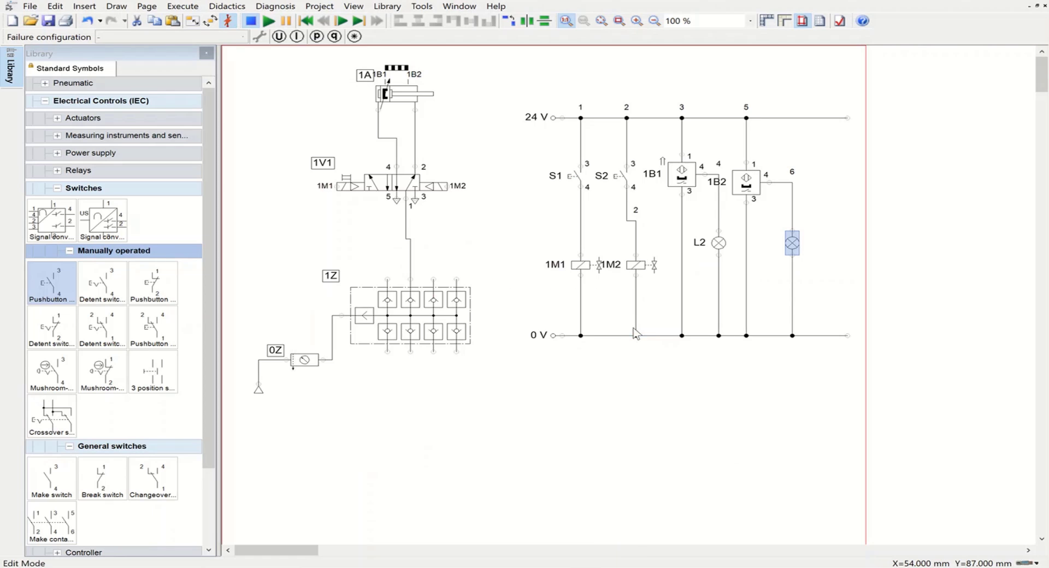
# Change the identification of the lamp connected to proximity switch 1B1 to L1
pyautogui.doubleClick(718, 245)
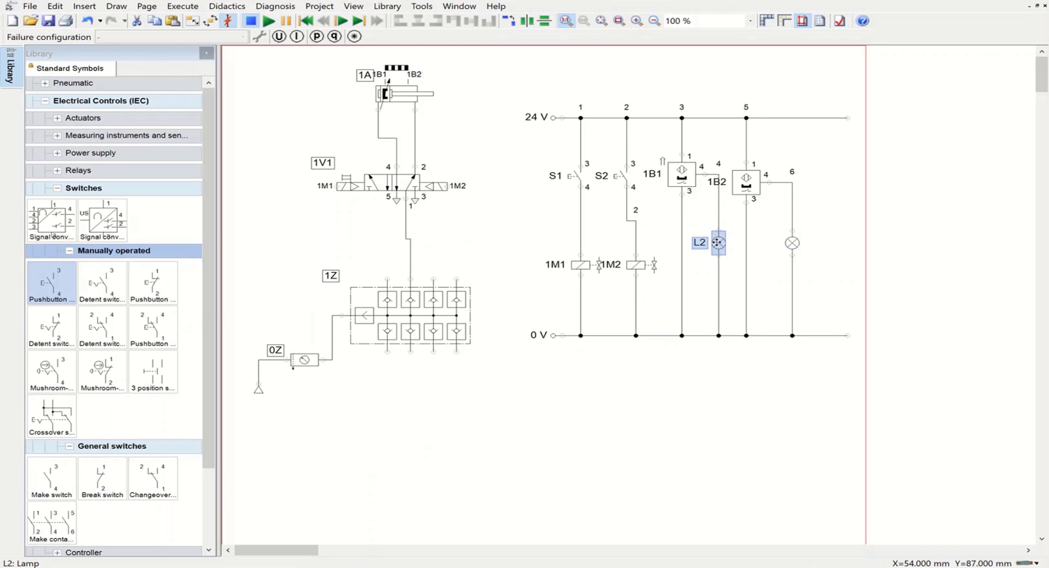
pyautogui.click(582, 202)
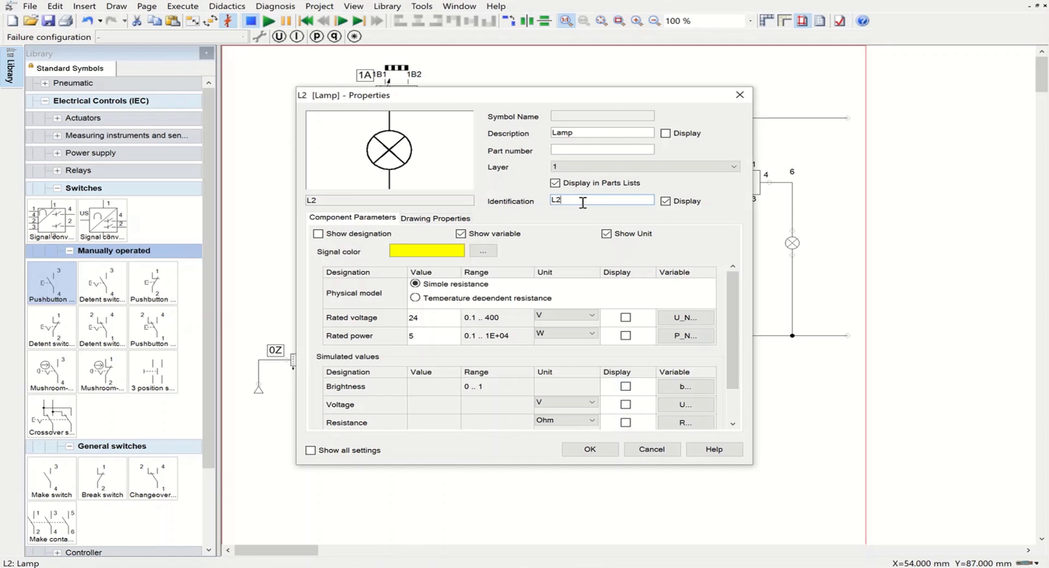
pyautogui.click(608, 452)
# Set the identification of the lamp connected to proximity switch 1B2 to L2
pyautogui.click(793, 243)
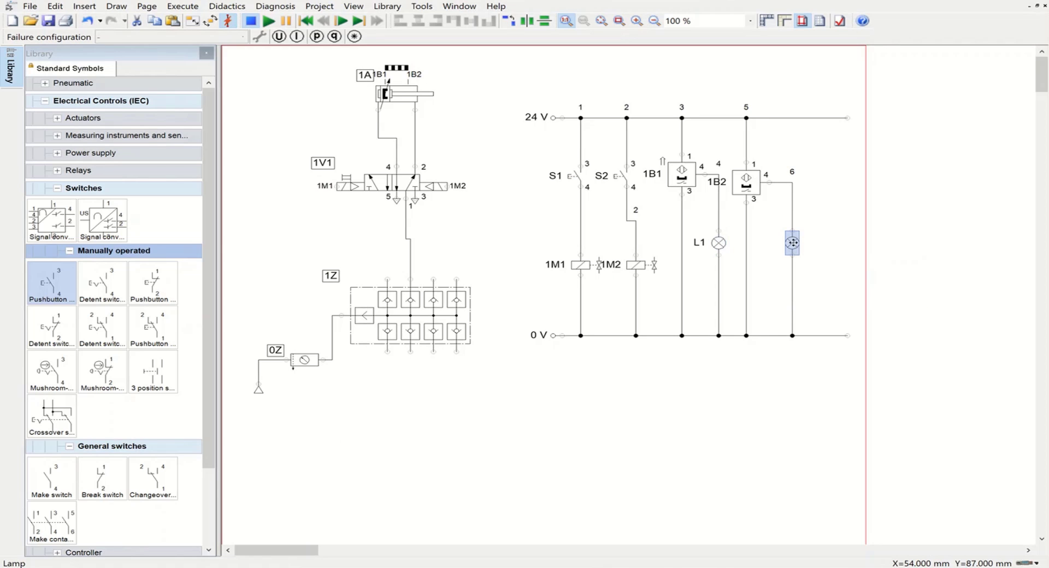
pyautogui.doubleClick(792, 243)
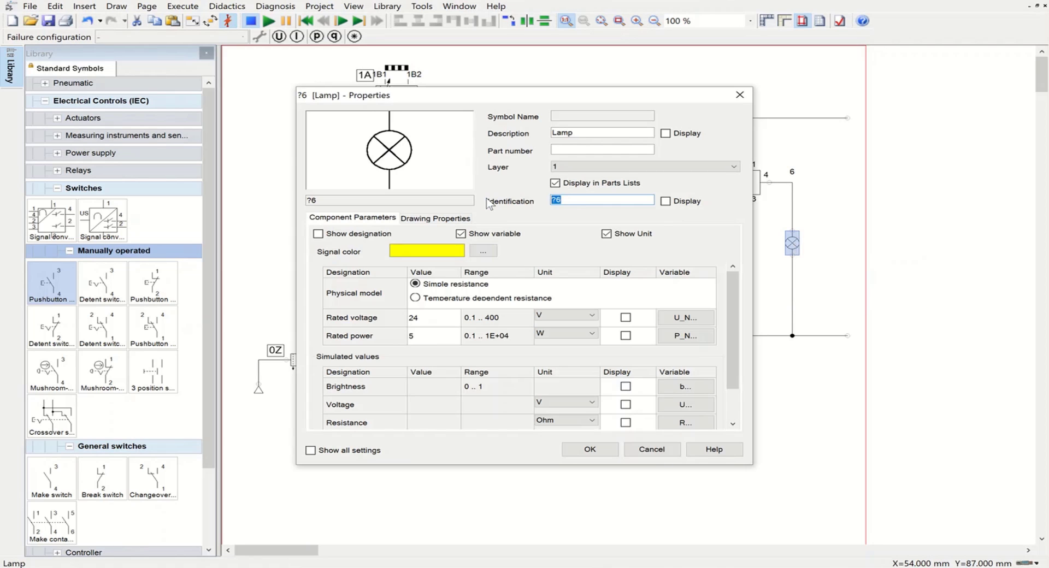
pyautogui.write('L2')
pyautogui.click(598, 451)
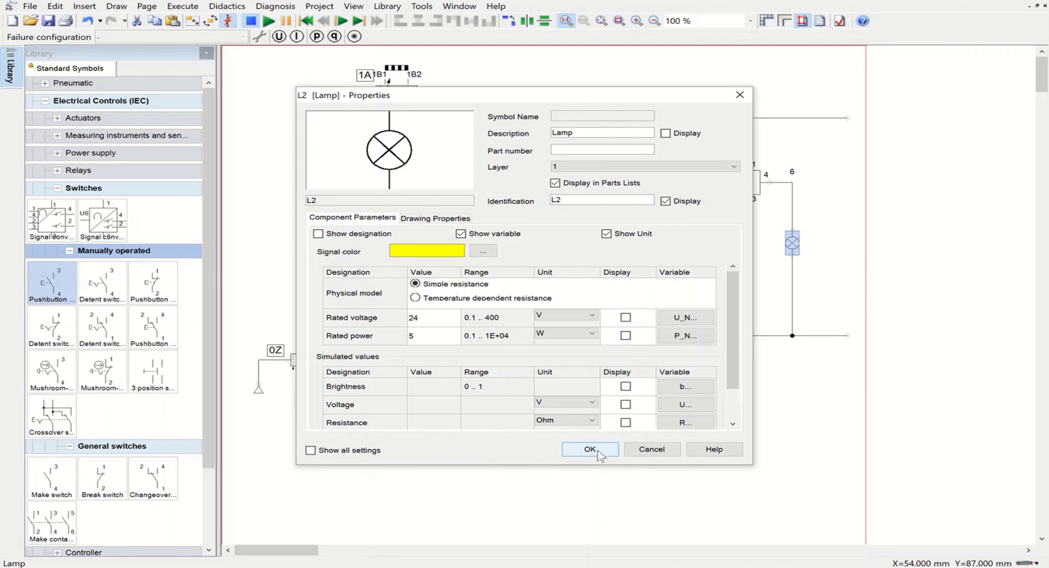
# Shift proximity switch 1B2 and its 24 V junction away from the L1 branch, aligning them vertically
pyautogui.moveTo(748, 187); pyautogui.dragTo(758, 187)
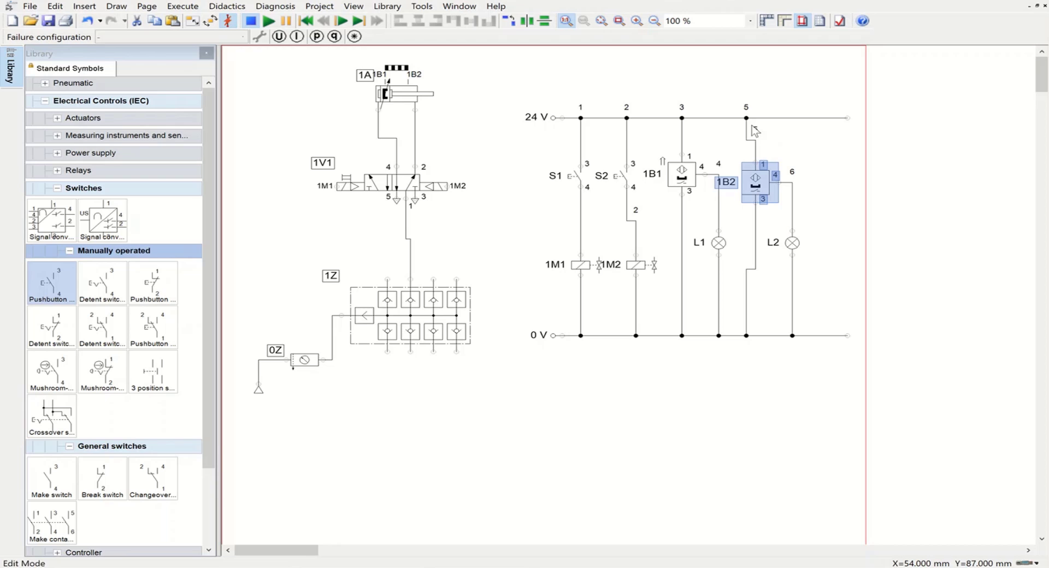
pyautogui.moveTo(745, 118); pyautogui.dragTo(764, 118)
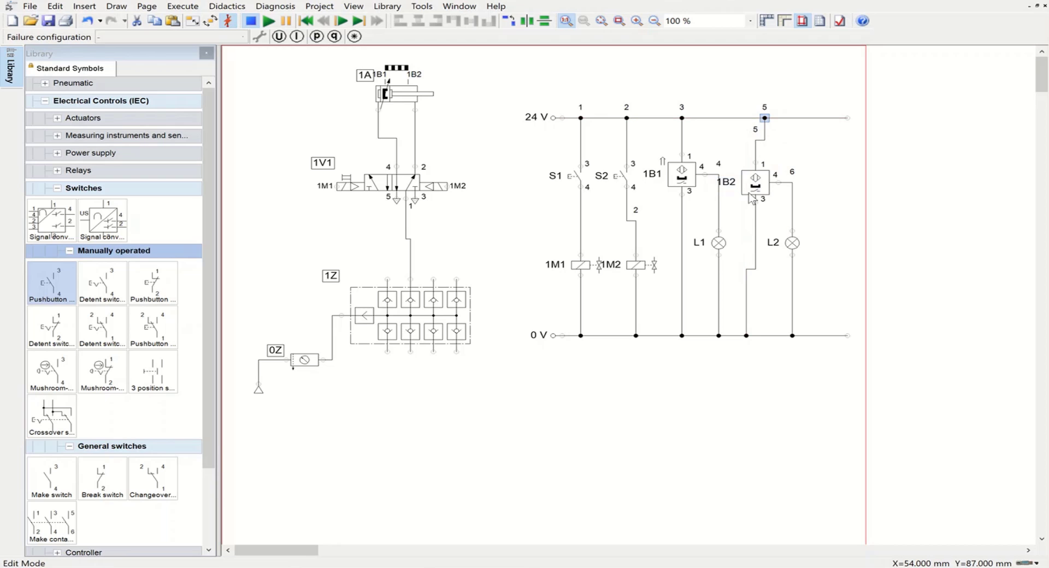
pyautogui.moveTo(755, 178); pyautogui.dragTo(765, 178)
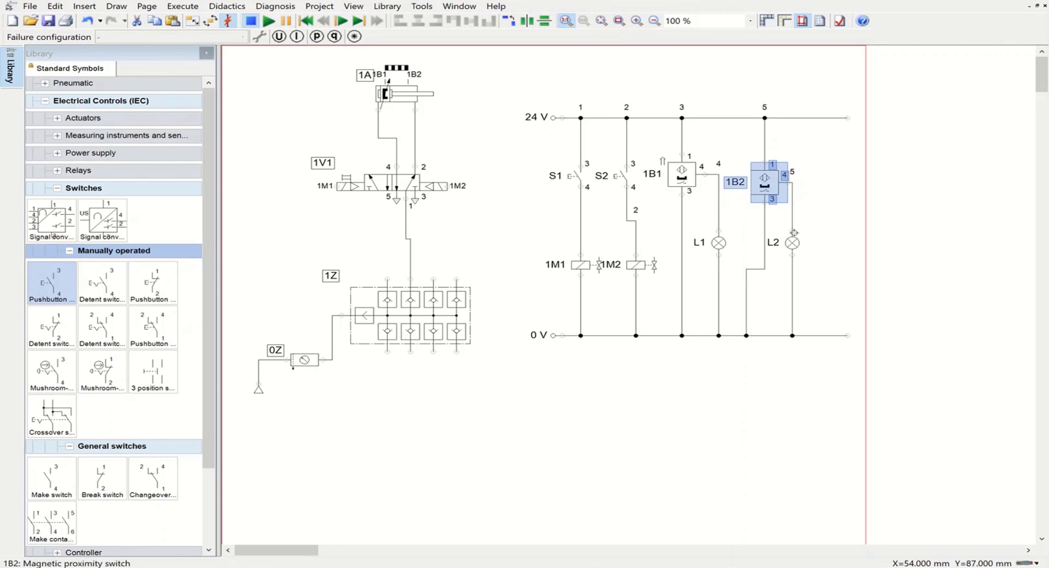
# Move lamp L2 farther from 1B2 and align the 0 V junctions of L2 and 1B2 directly beneath them
pyautogui.moveTo(794, 246); pyautogui.dragTo(830, 246)
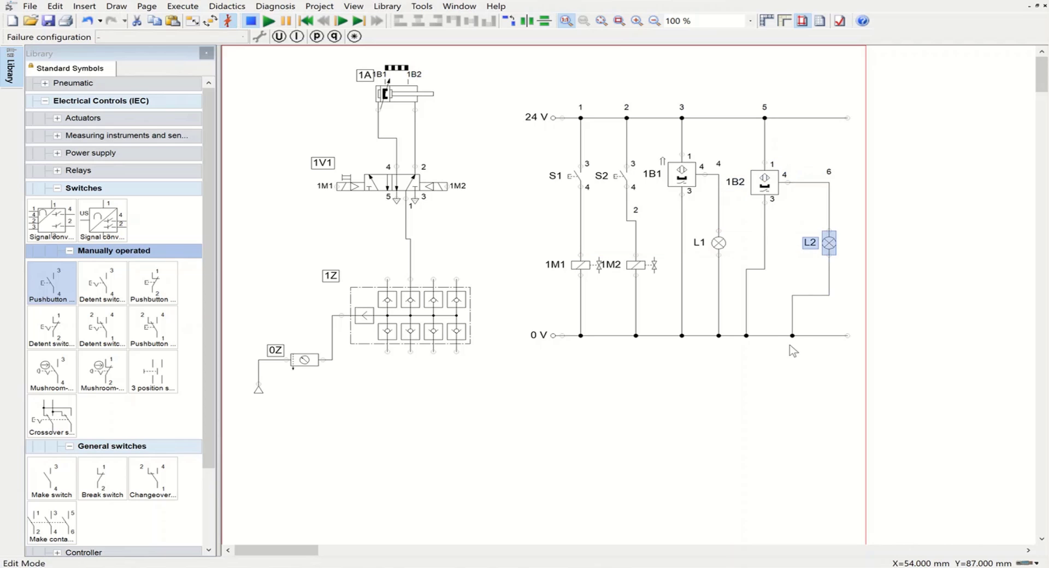
pyautogui.moveTo(792, 336); pyautogui.dragTo(829, 335)
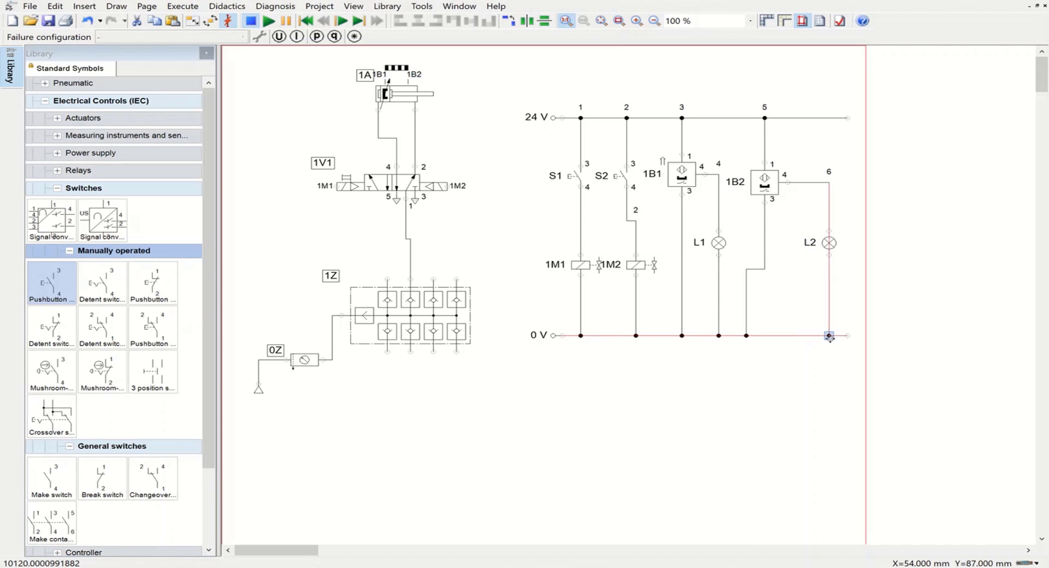
pyautogui.moveTo(747, 335); pyautogui.dragTo(765, 336)
pyautogui.click(714, 409)
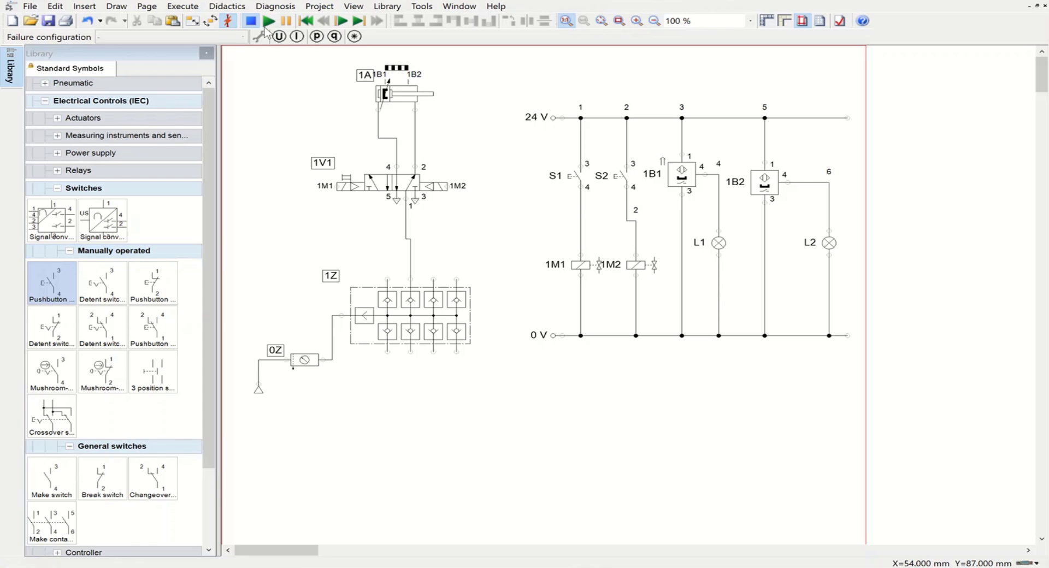
# Run the simulation and actuate pushbuttons S1 and S2 alternately, twice each, to test the cylinder strokes and lamps
pyautogui.click(267, 22)
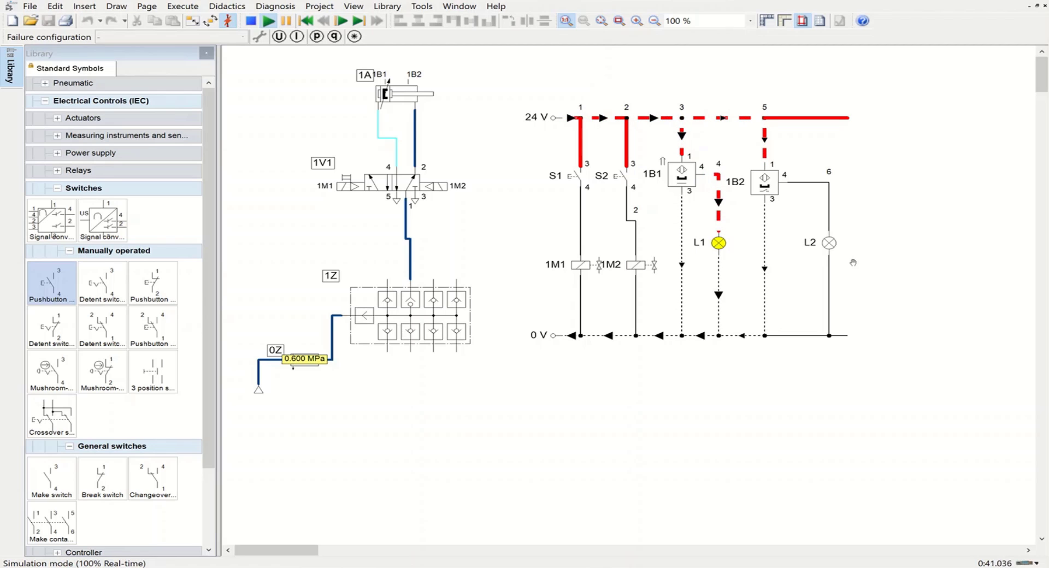
pyautogui.click(580, 169)
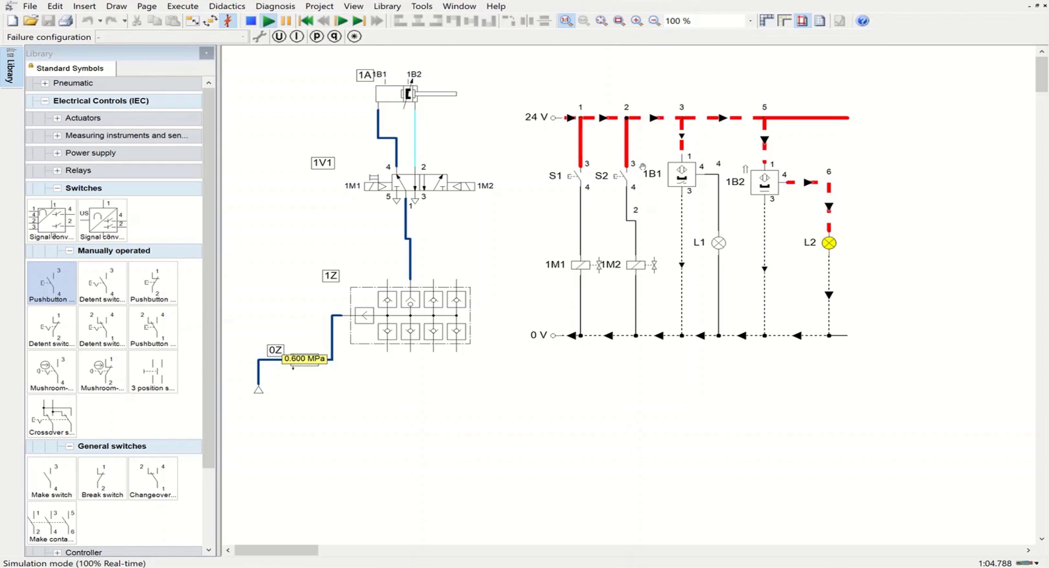
pyautogui.click(623, 171)
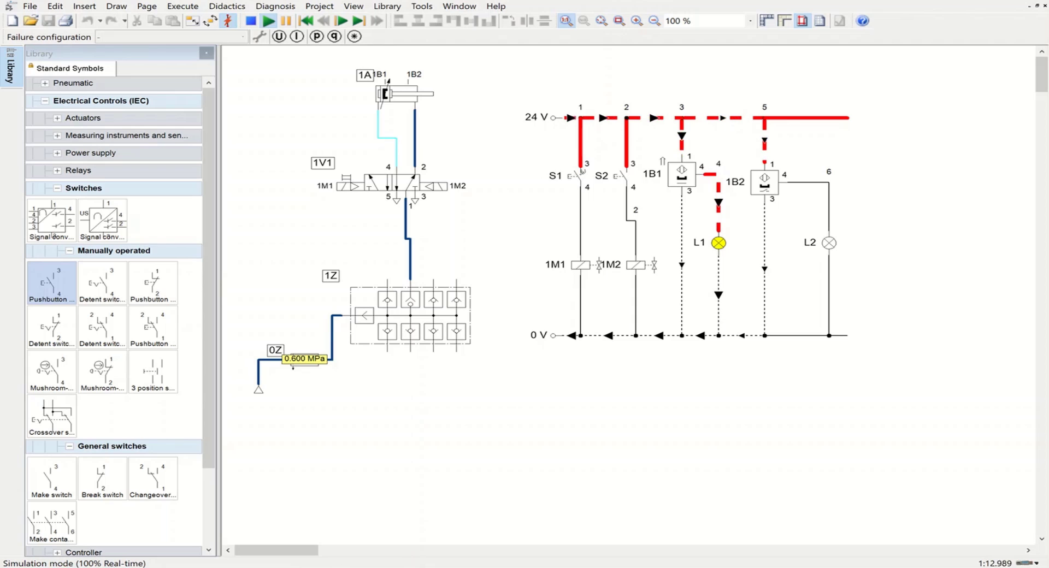
pyautogui.click(582, 173)
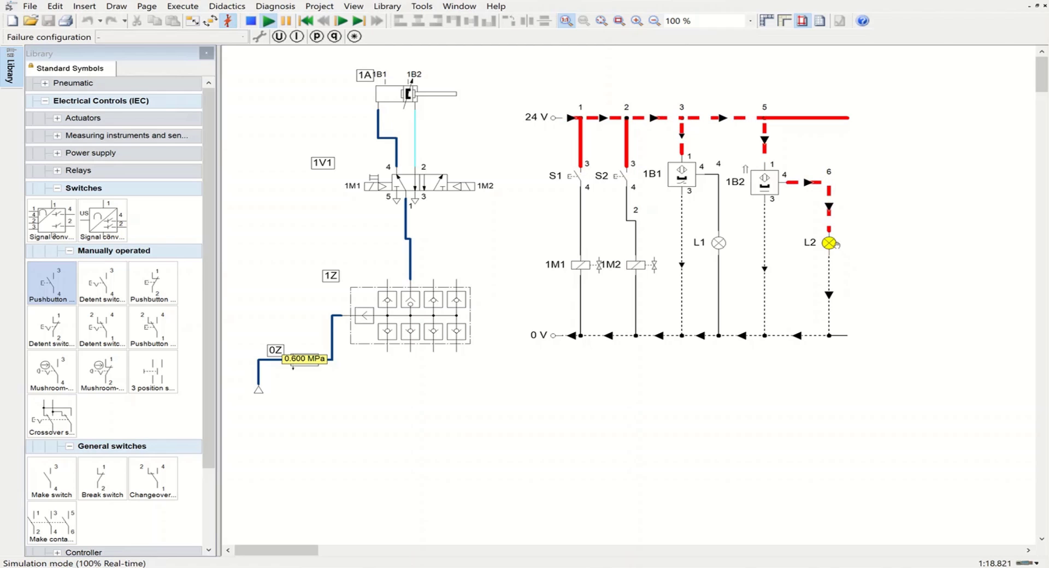
pyautogui.click(624, 172)
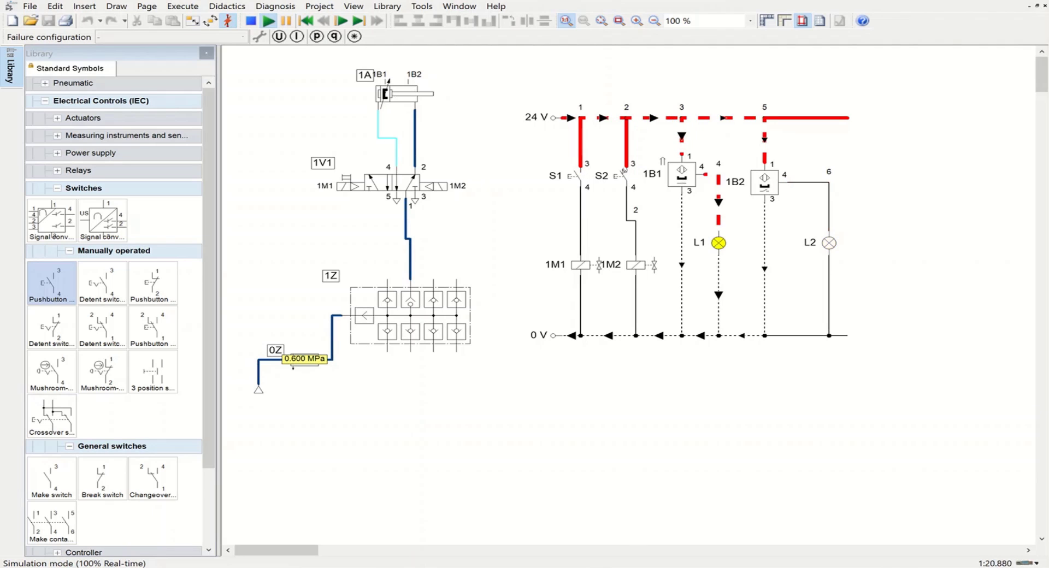